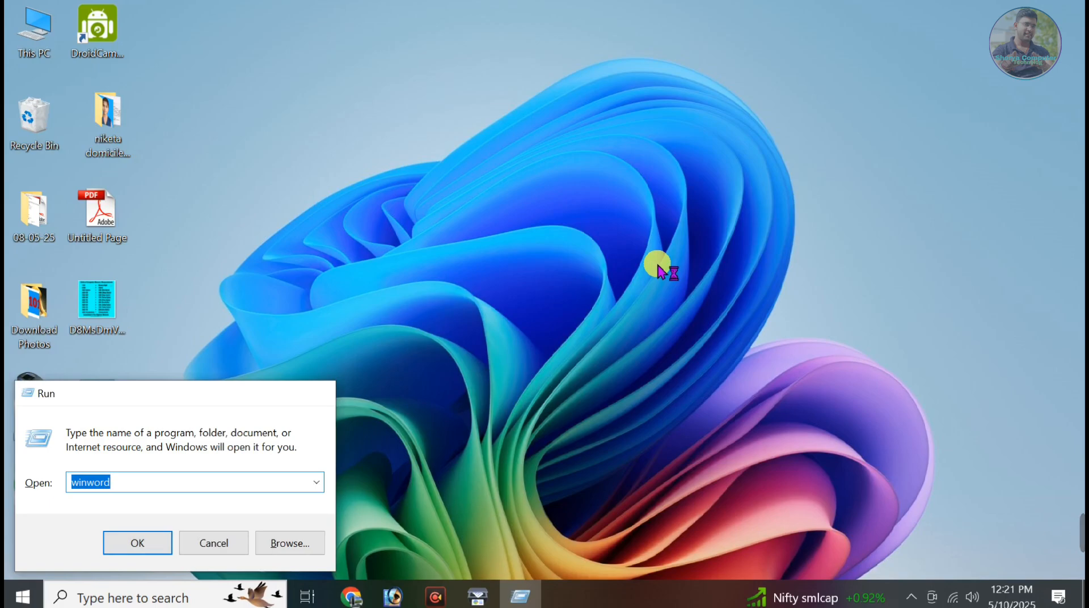
Step: Launch Word with the winword command and generate sample paragraphs in the blank document with =rand()
key("Return")
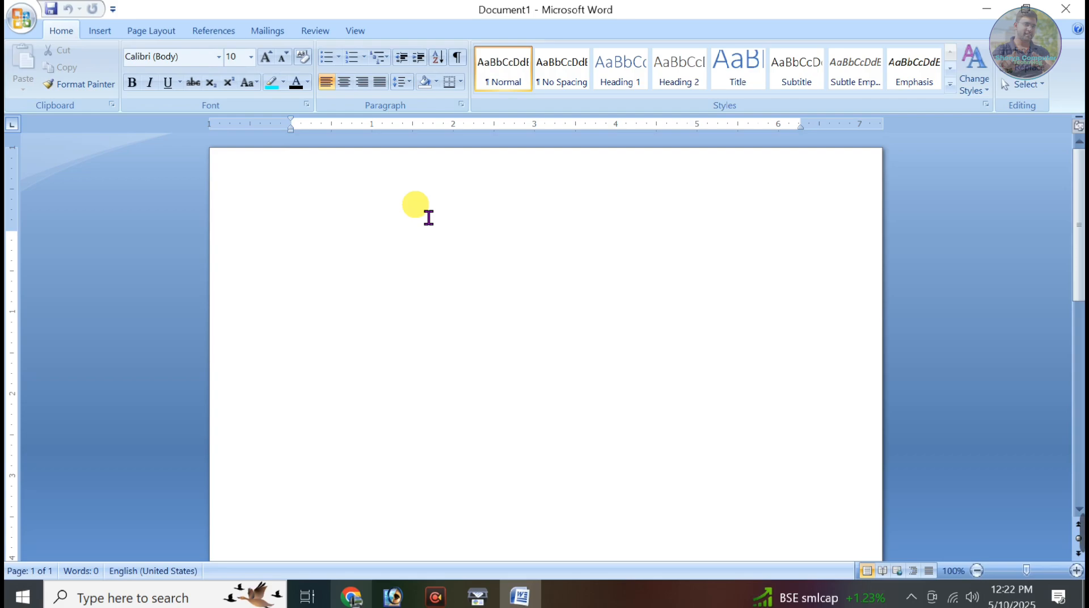
type("=")
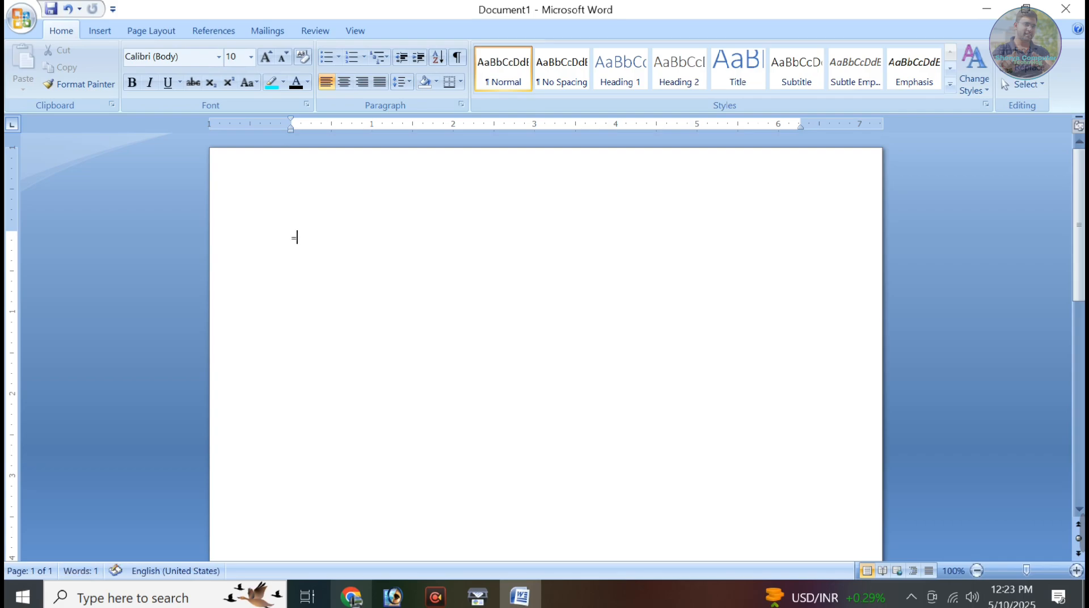
type("rand()")
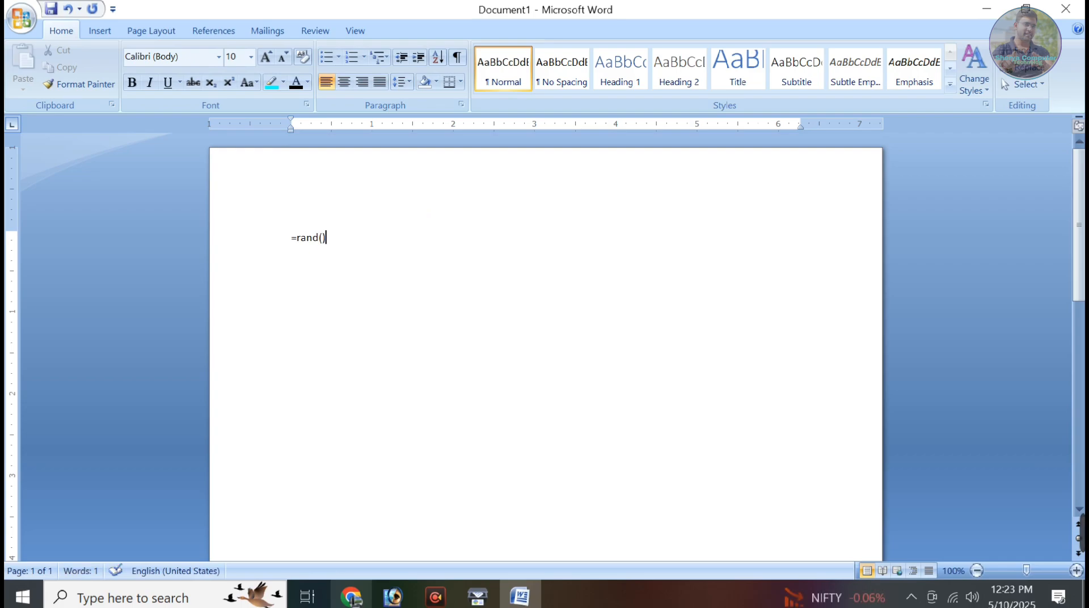
key("Return")
scroll(526, 306, "up", 5)
scroll(527, 306, "down", 2)
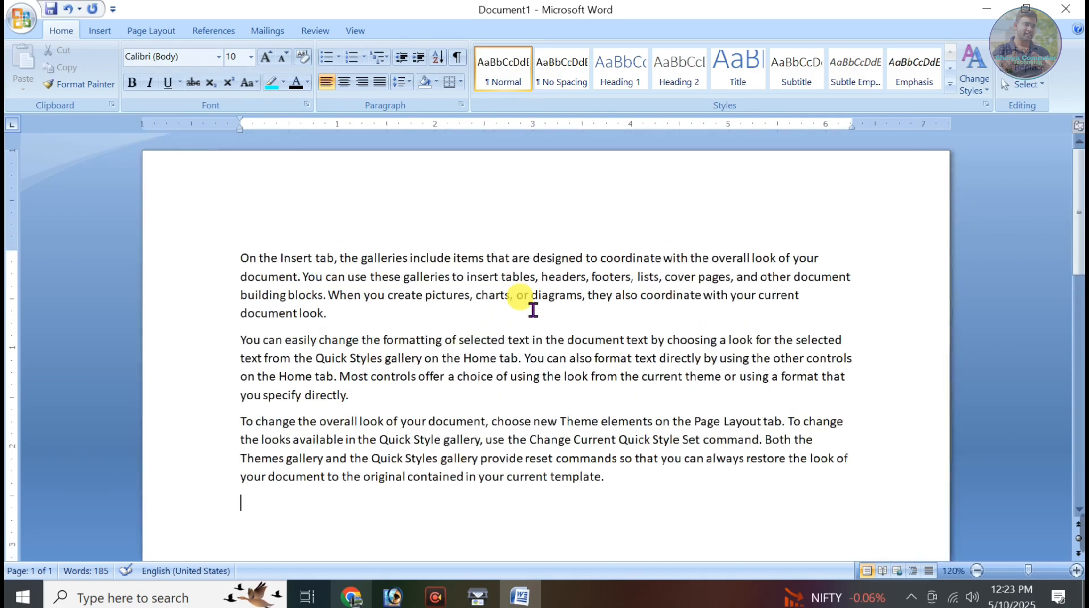
scroll(534, 310, "down", 1)
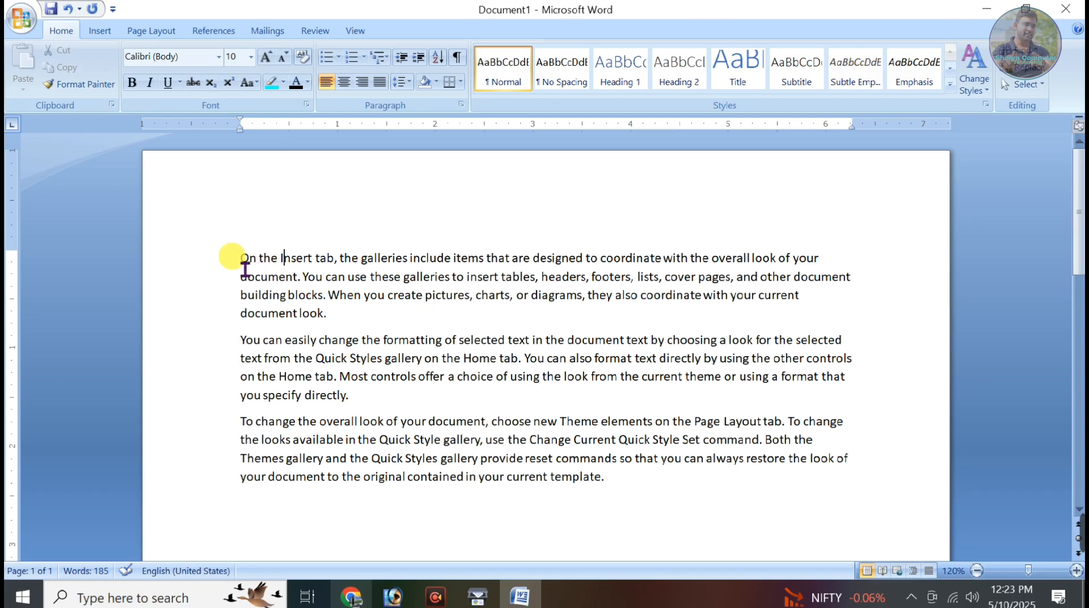
left_click(379, 295)
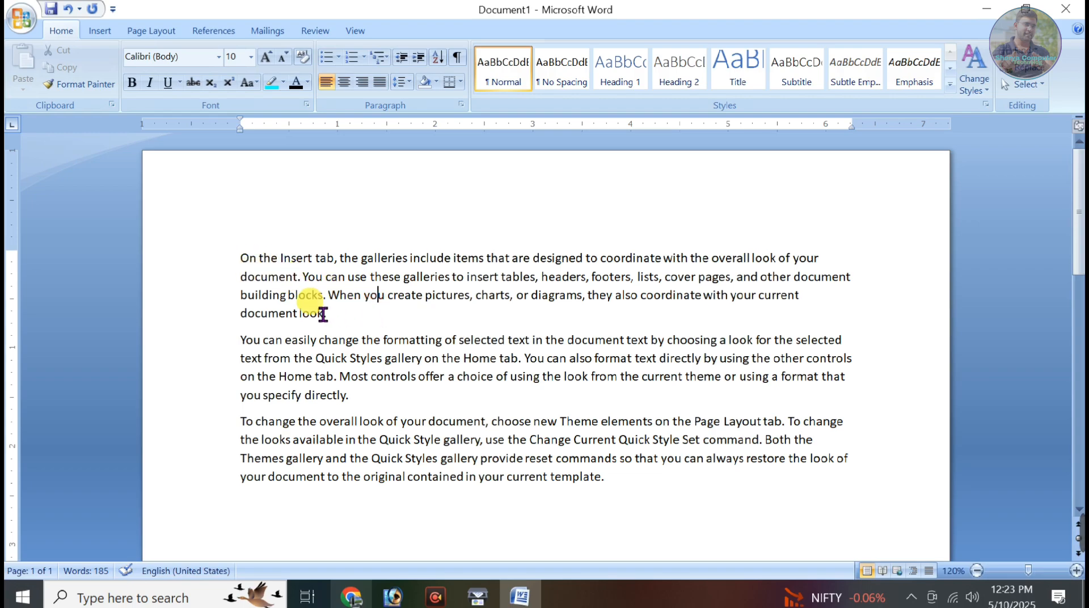
left_click_drag(355, 332, 278, 269)
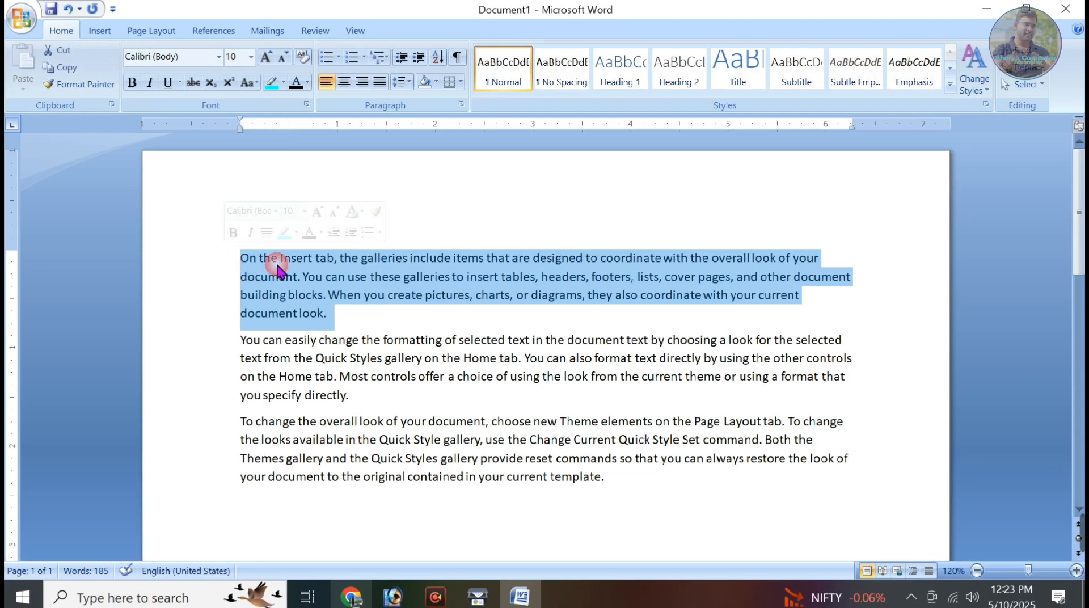
left_click(279, 271)
left_click(282, 527)
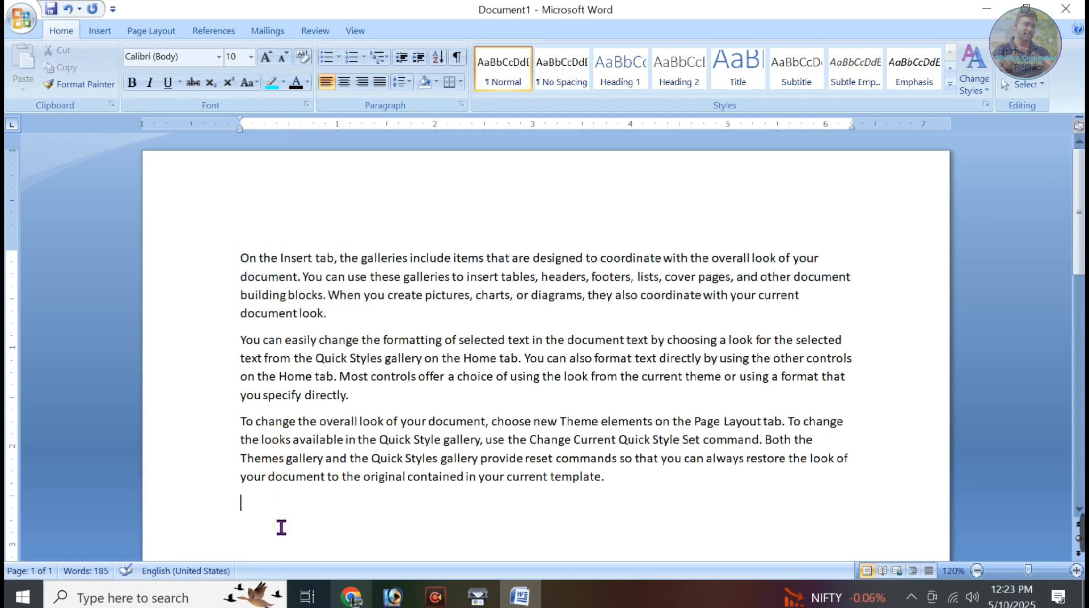
left_click(270, 504)
left_click_drag(244, 260, 341, 316)
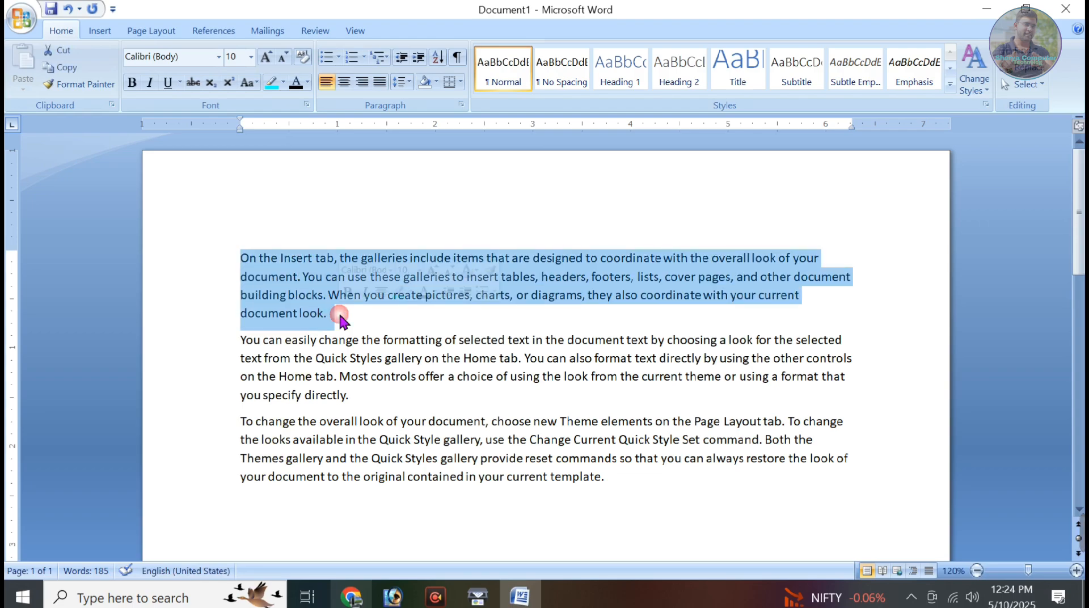
left_click(301, 524)
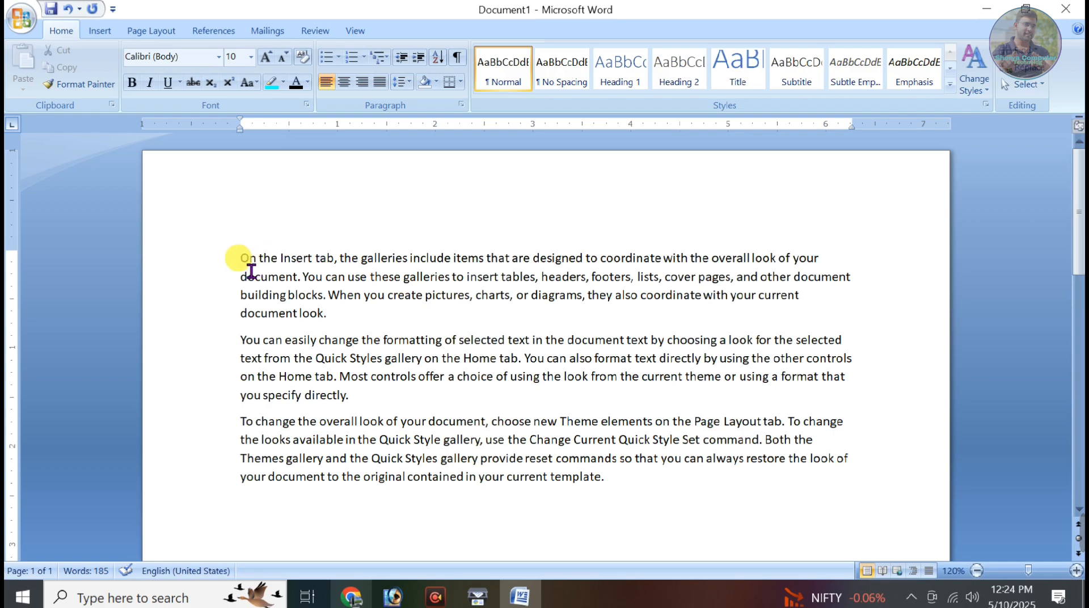
Step: Cut the paragraph starting "On the Insert tab" and undo the cut
left_click_drag(240, 258, 358, 305)
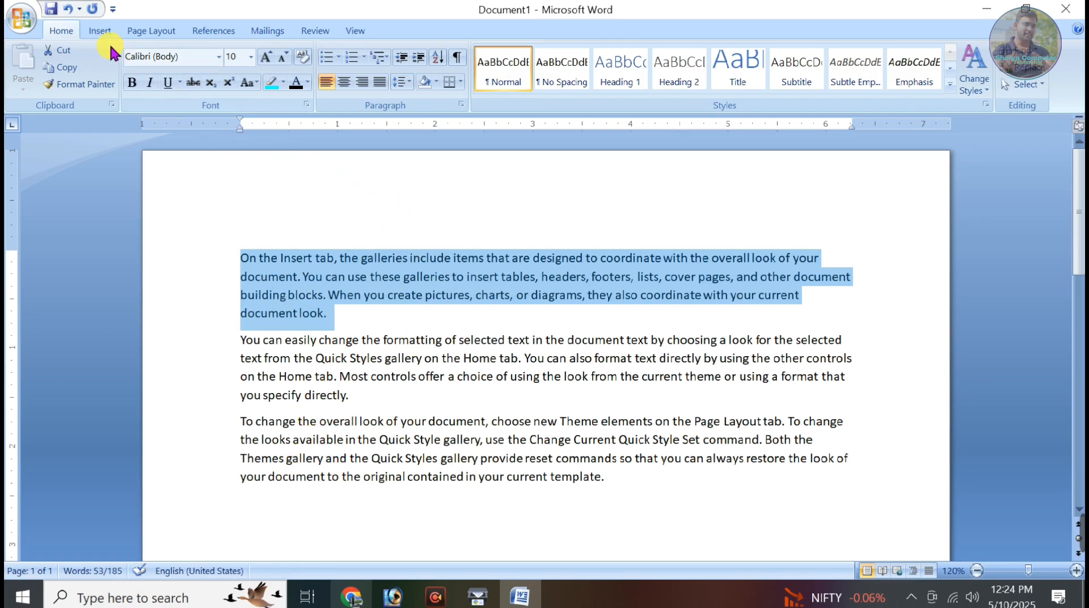
left_click(73, 49)
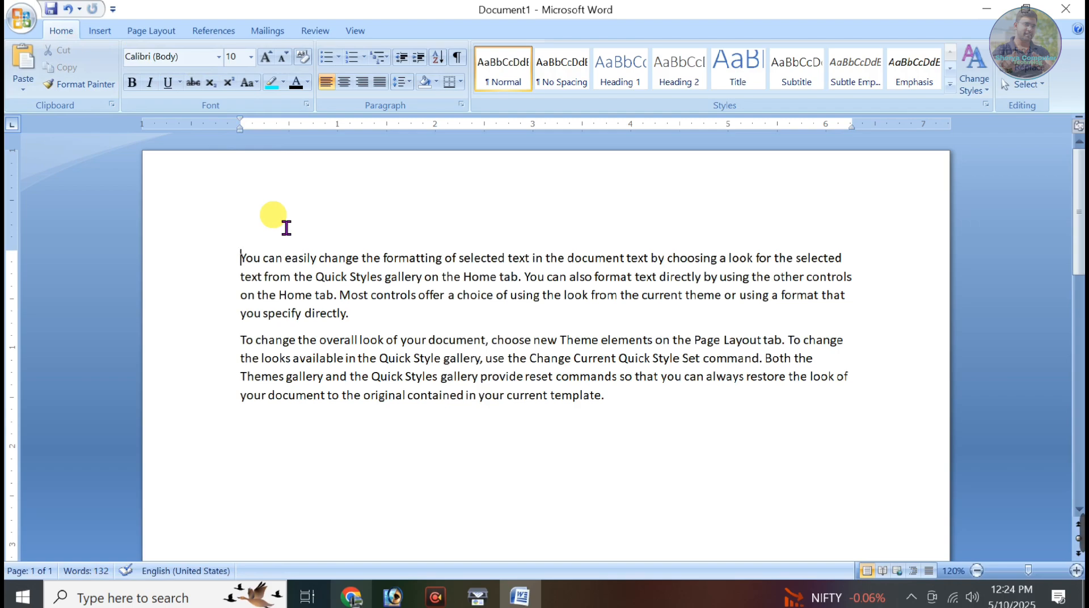
key("ctrl+z")
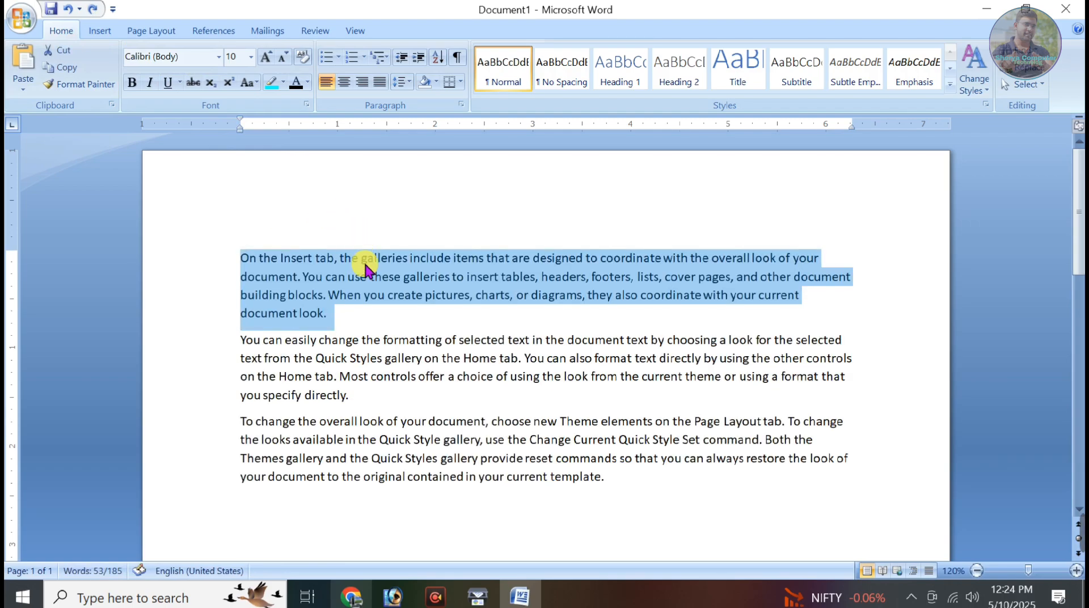
left_click(366, 271)
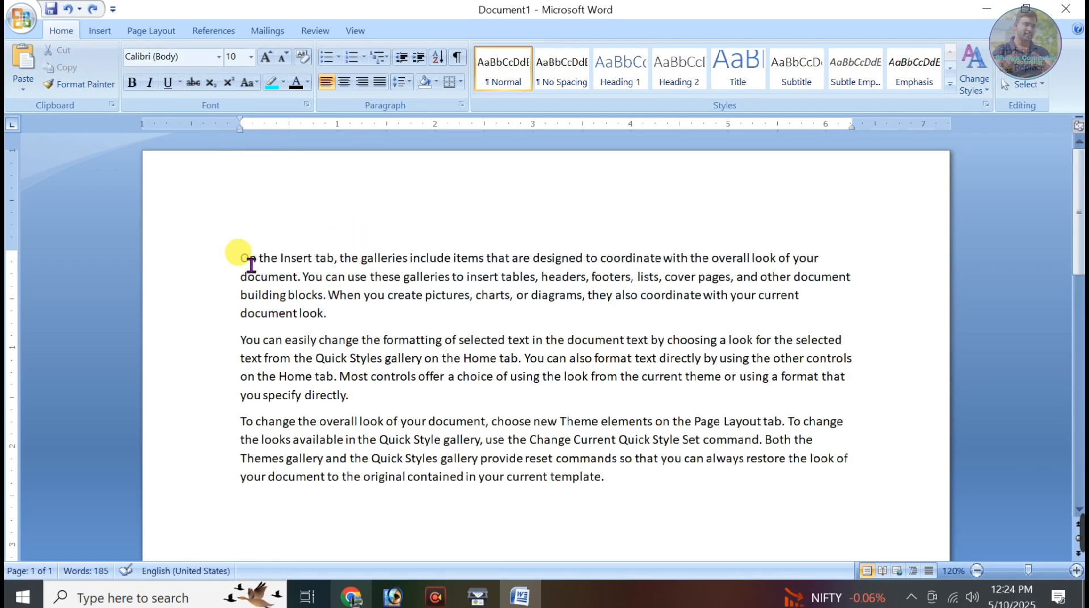
left_click_drag(251, 264, 779, 529)
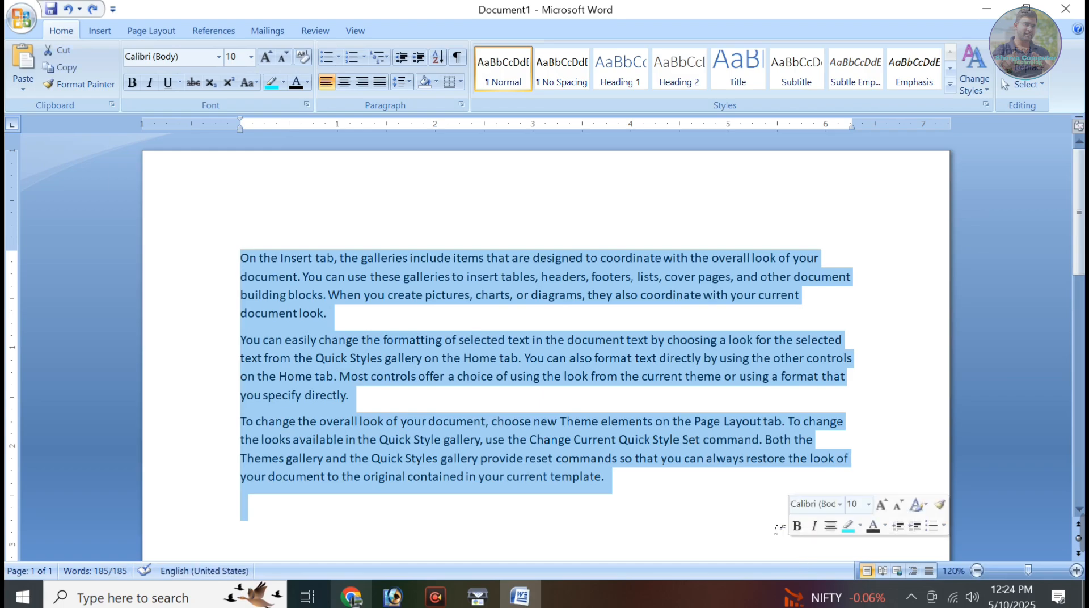
left_click(296, 313)
left_click(256, 259)
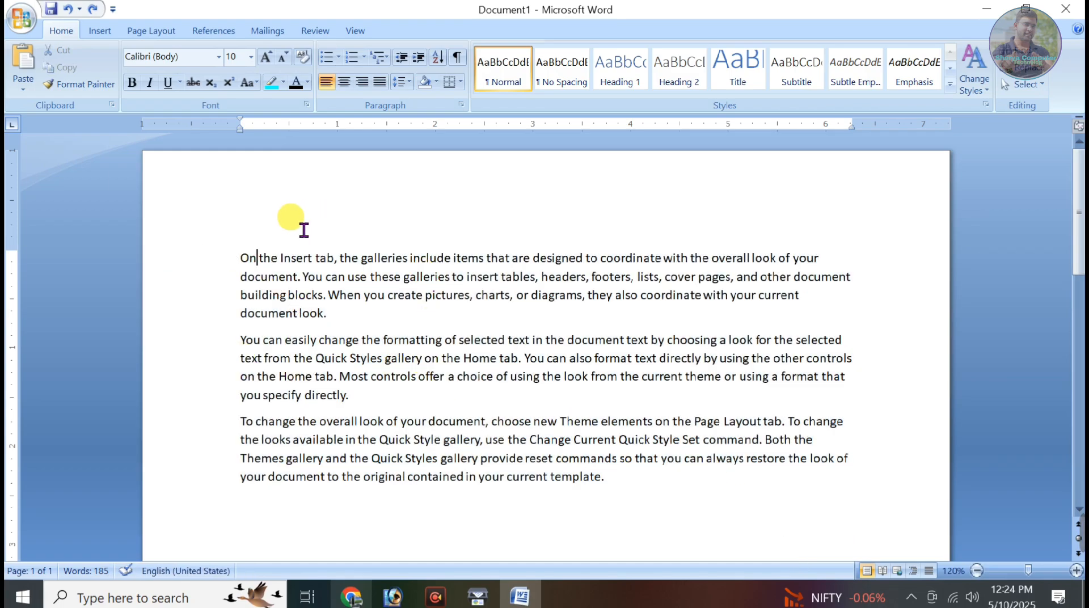
left_click_drag(237, 256, 285, 314)
left_click(287, 317)
left_click(238, 258)
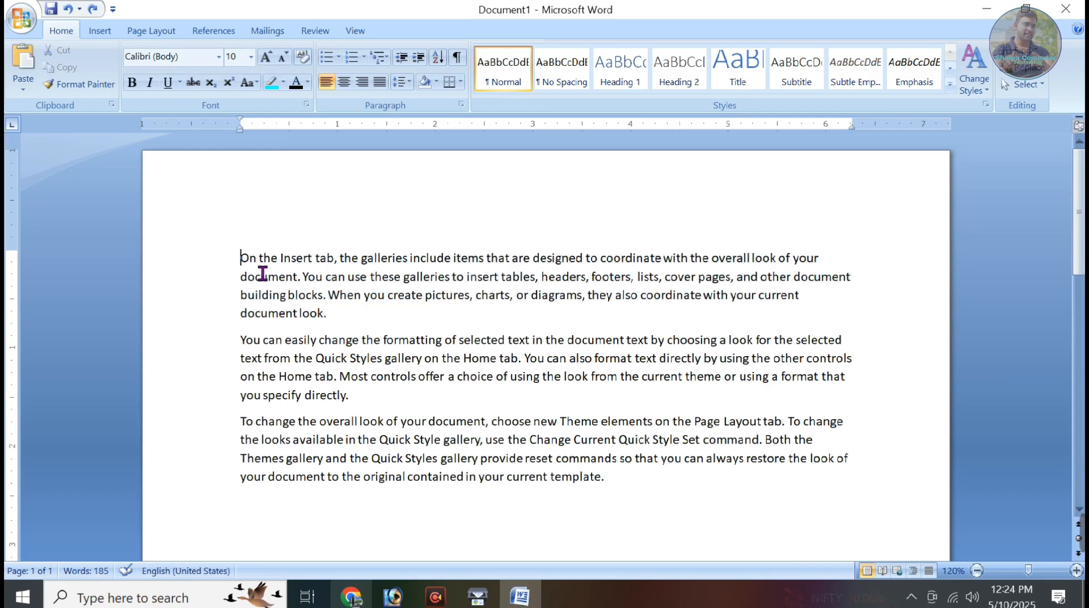
left_click_drag(239, 258, 400, 278)
left_click(279, 264)
left_click(237, 257)
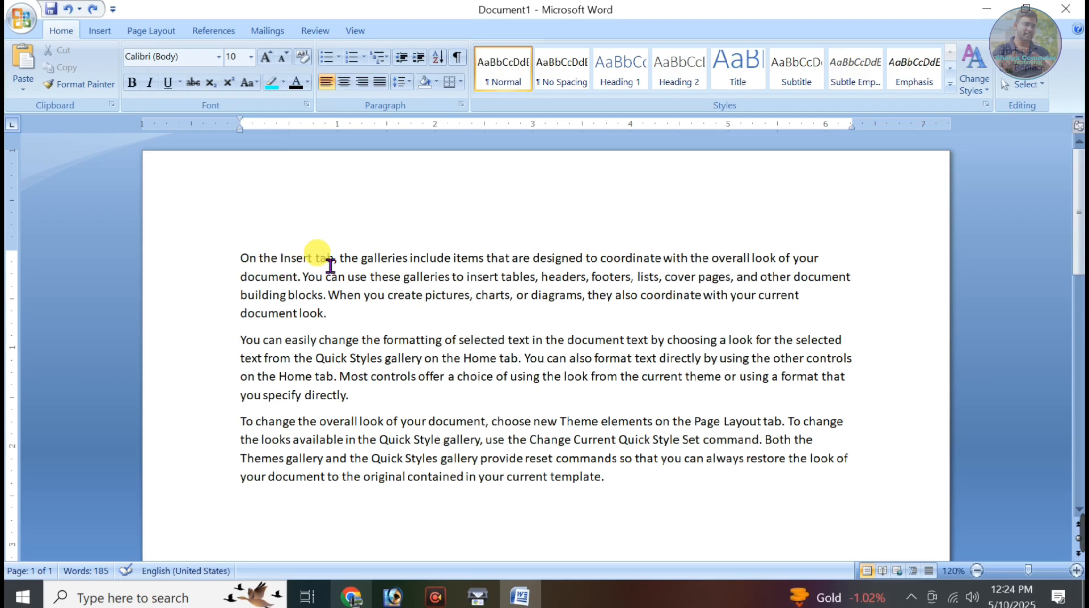
left_click_drag(344, 319, 279, 276)
left_click(335, 313)
Step: Move the paragraph starting "On the Insert tab" to the end of the document by cutting and pasting it
left_click_drag(345, 328, 121, 146)
left_click(65, 50)
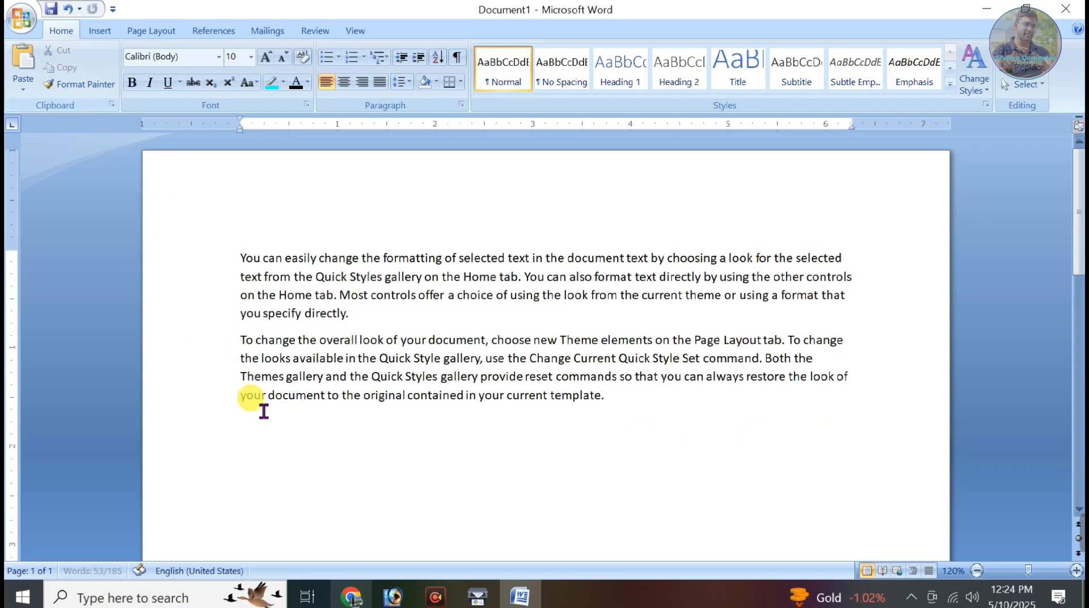
left_click(316, 495)
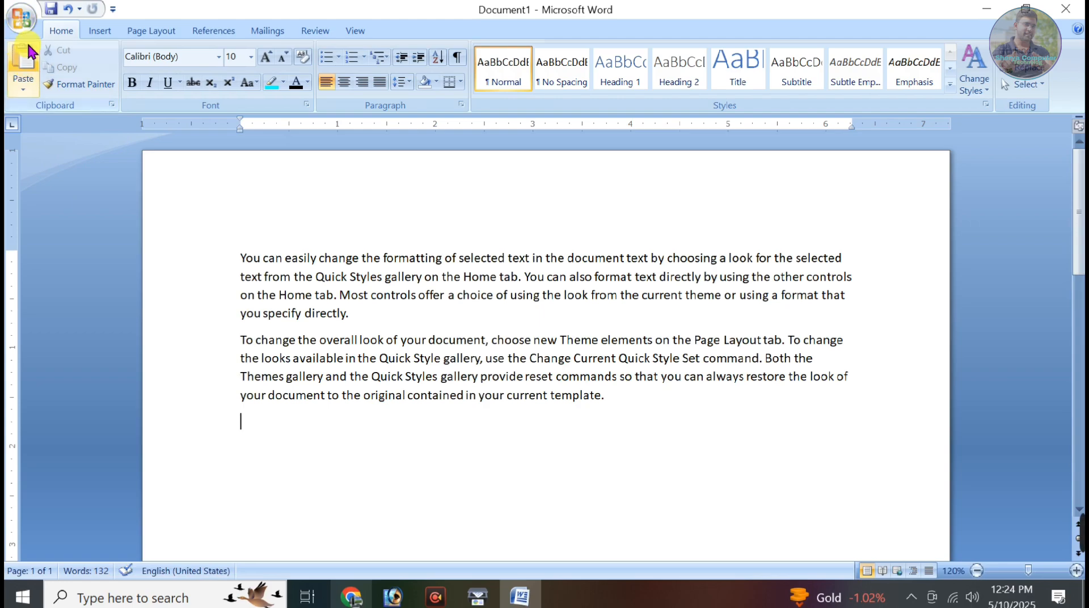
left_click(18, 62)
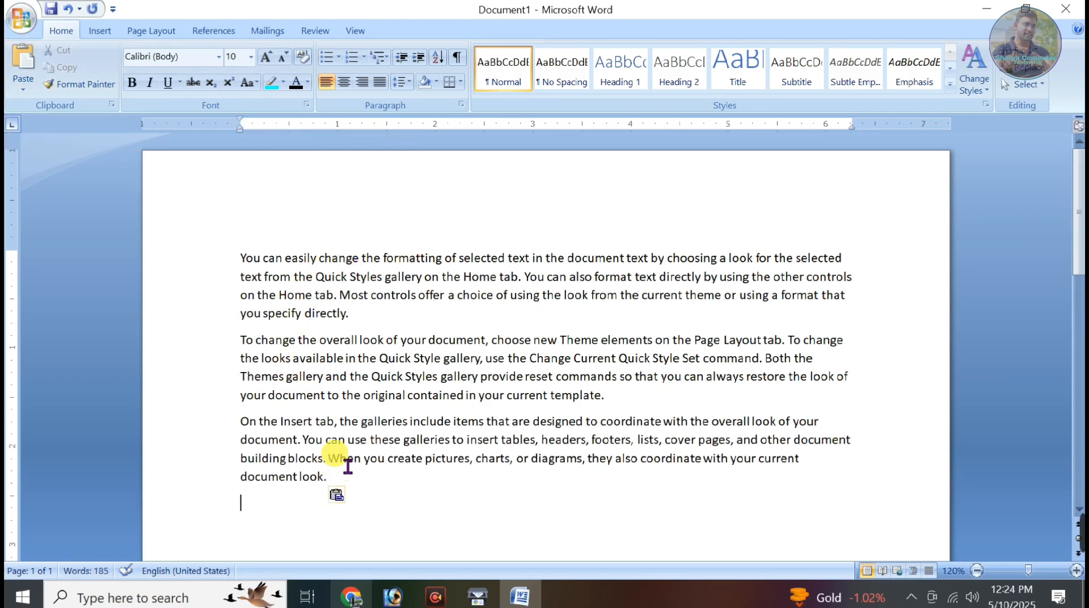
Step: Cut the first paragraph, starting "You can easily change", and paste it below the last paragraph
left_click_drag(363, 316, 188, 250)
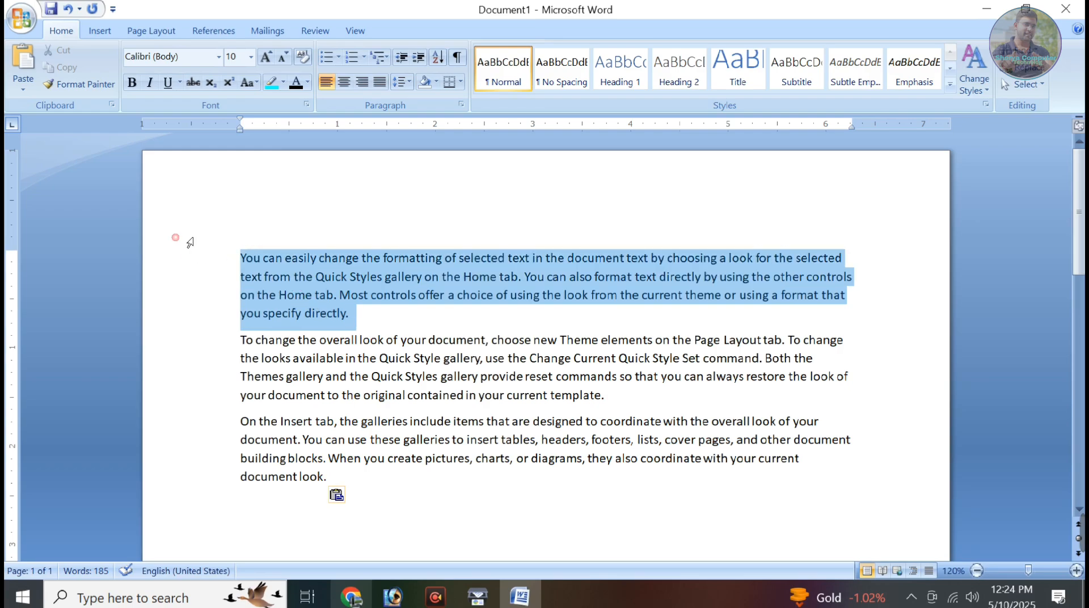
left_click(69, 52)
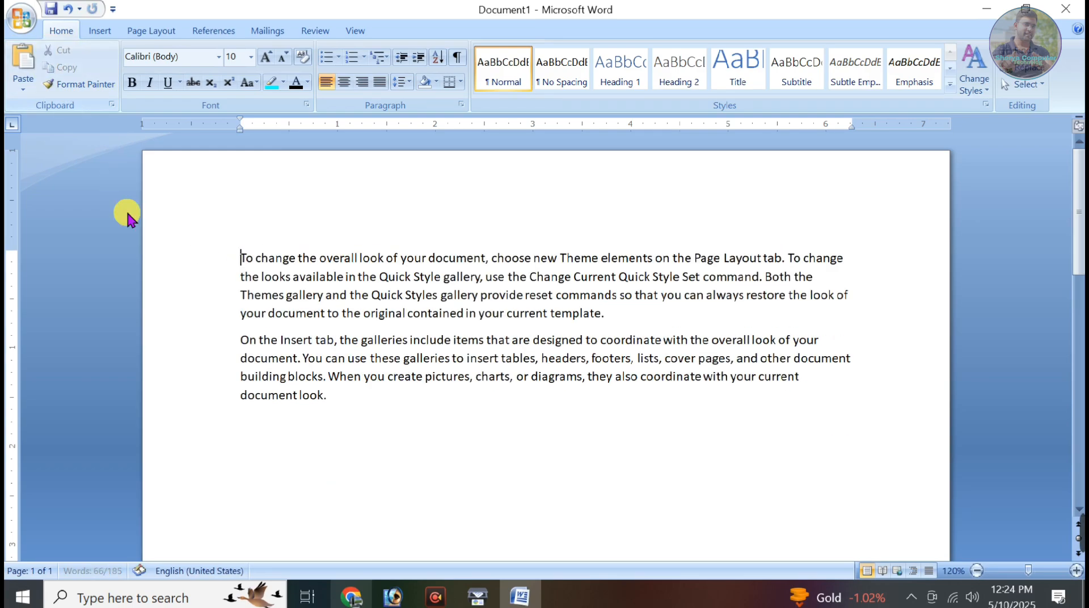
left_click(321, 491)
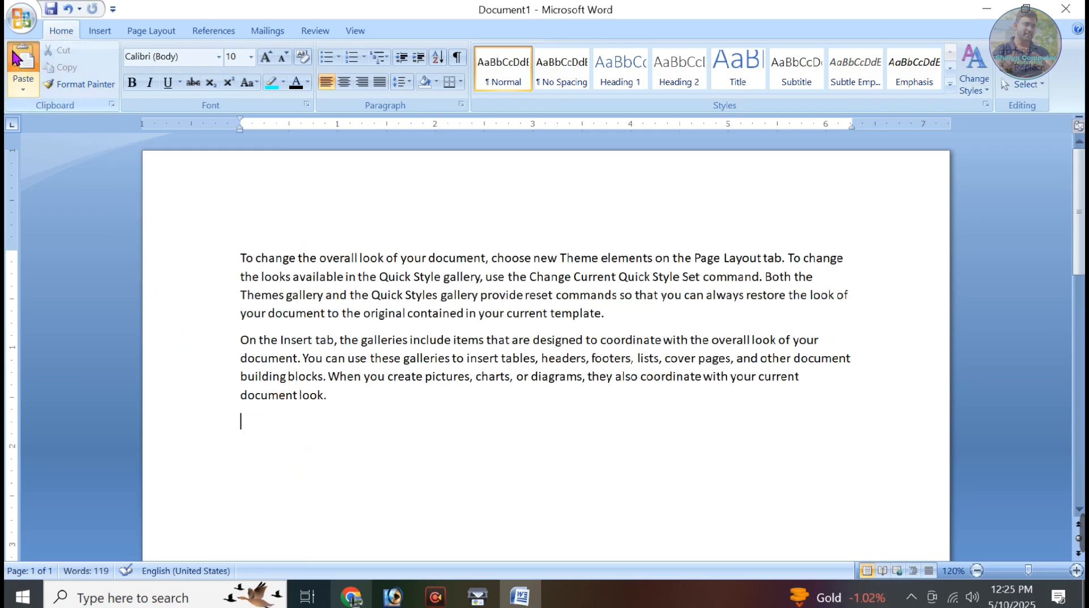
left_click(20, 79)
scroll(366, 457, "down", 3)
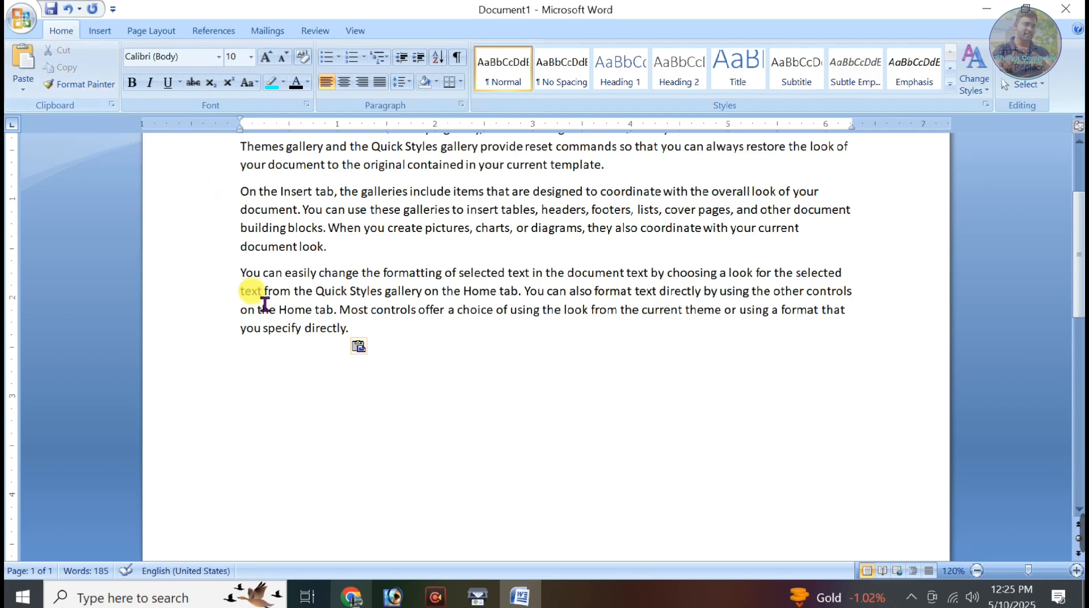
Step: Enter the word Computer on the empty line below the last paragraph and copy that line
left_click(296, 368)
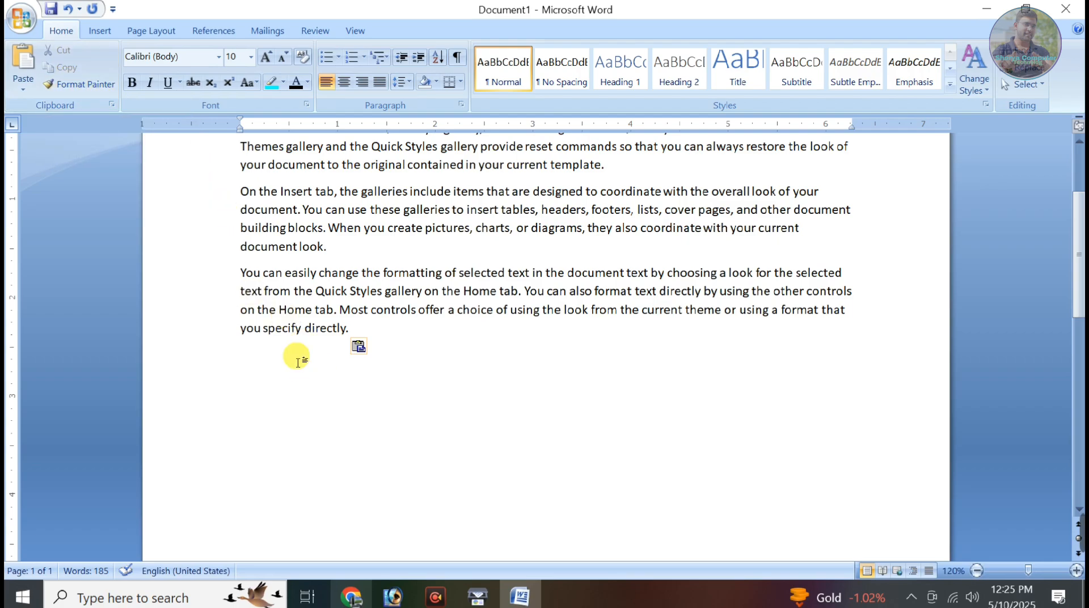
type("Computer")
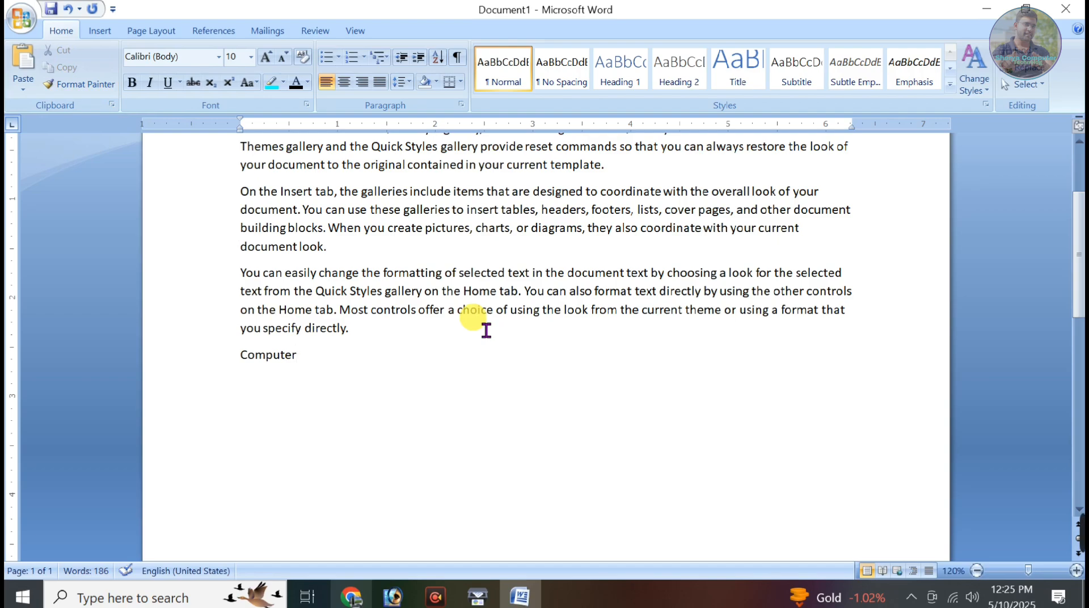
left_click(228, 372)
left_click(272, 371)
left_click_drag(328, 379, 204, 381)
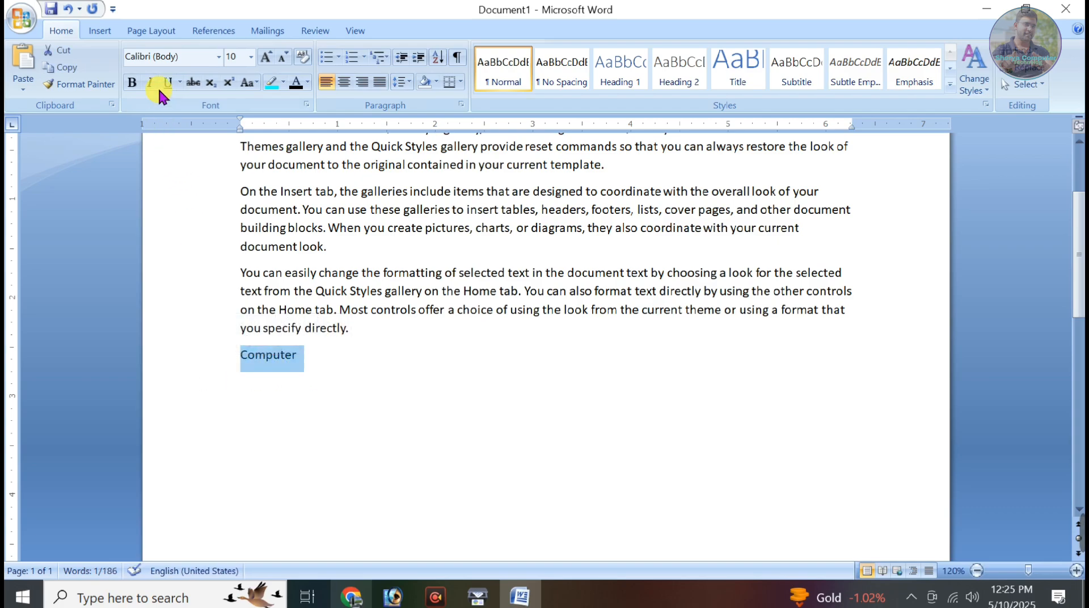
left_click(58, 73)
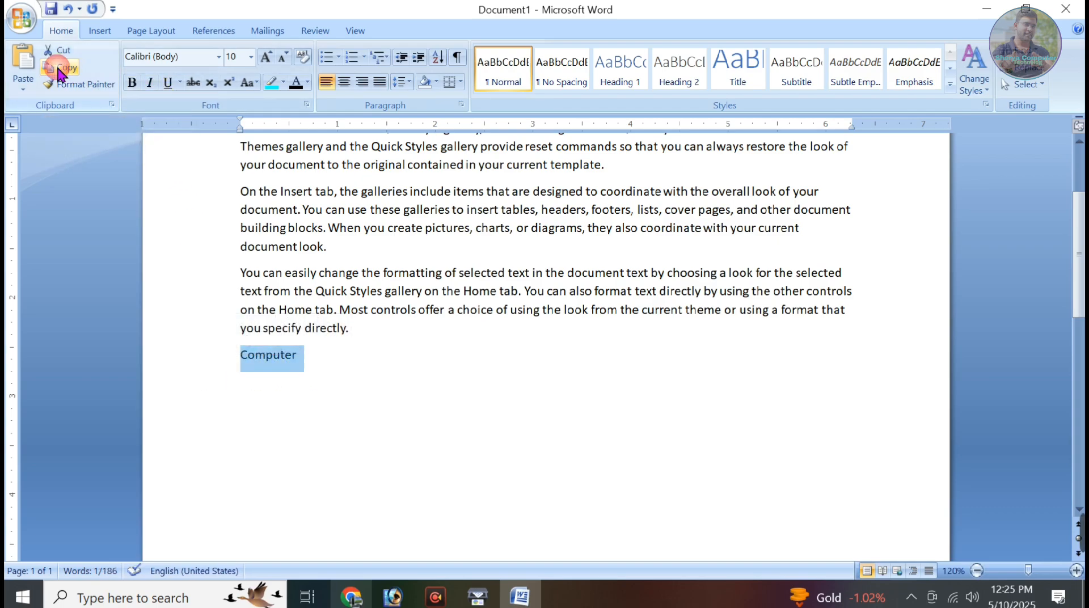
left_click(58, 74)
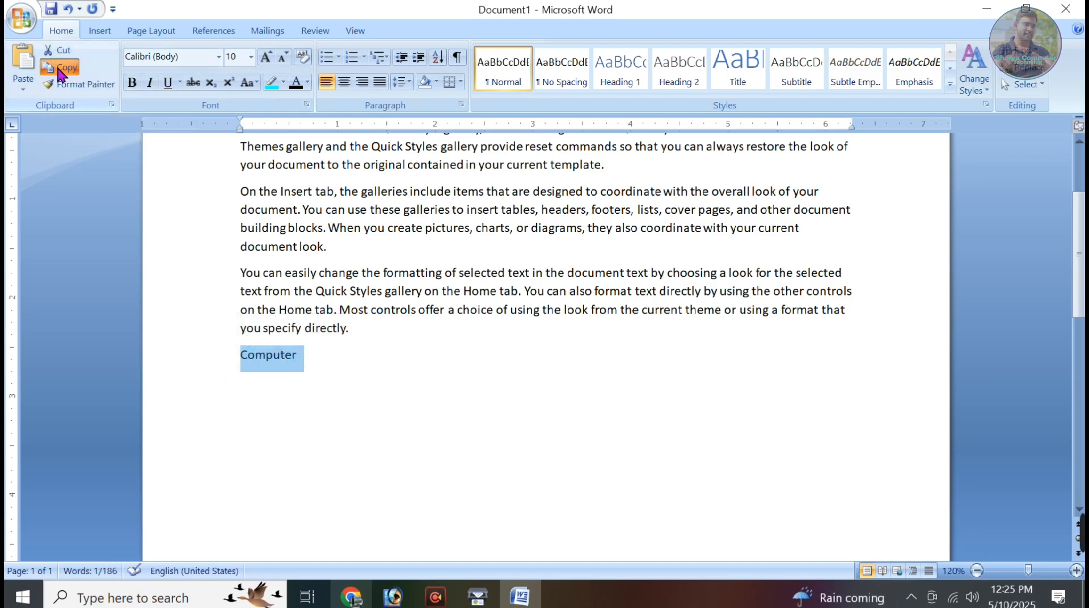
Step: Paste the copied word repeatedly until there are ten Computer lines below the last paragraph
left_click(22, 60)
left_click(22, 61)
left_click(20, 61)
left_click(20, 61)
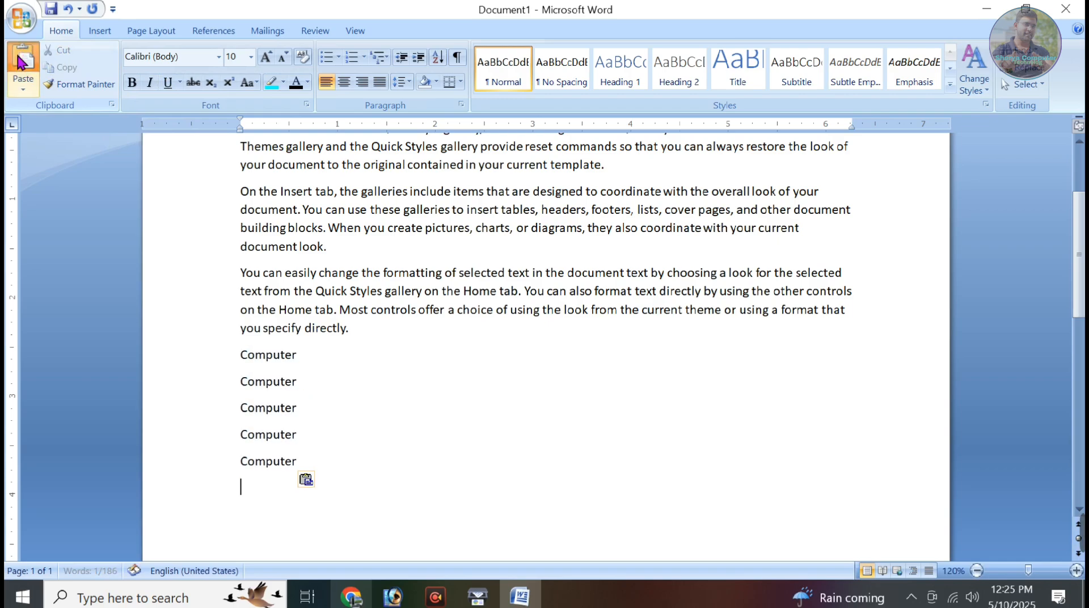
left_click(20, 61)
left_click(20, 61)
left_click(21, 61)
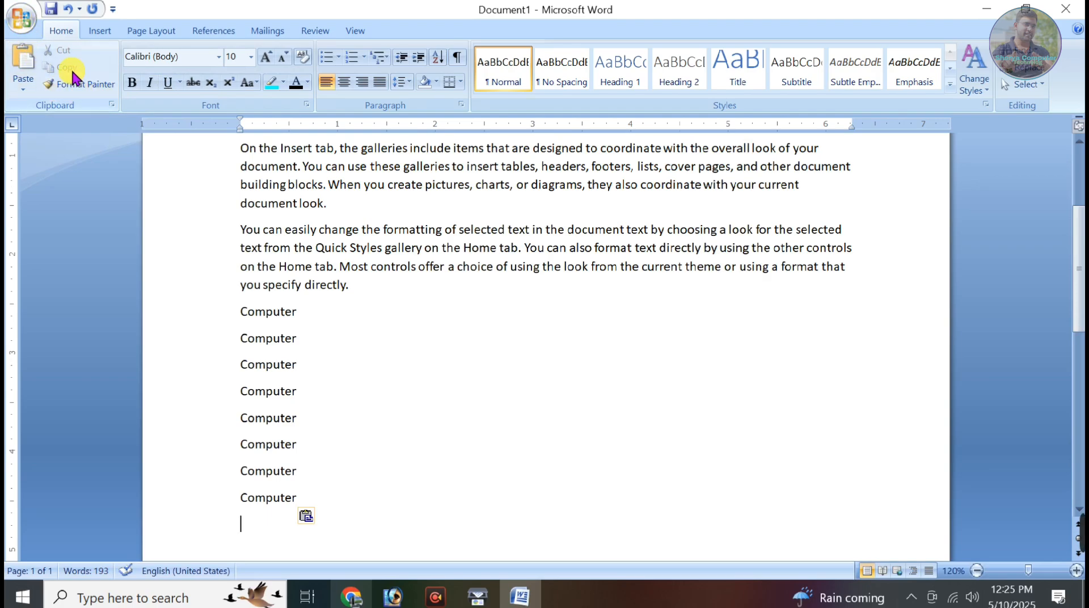
left_click(23, 56)
left_click(23, 57)
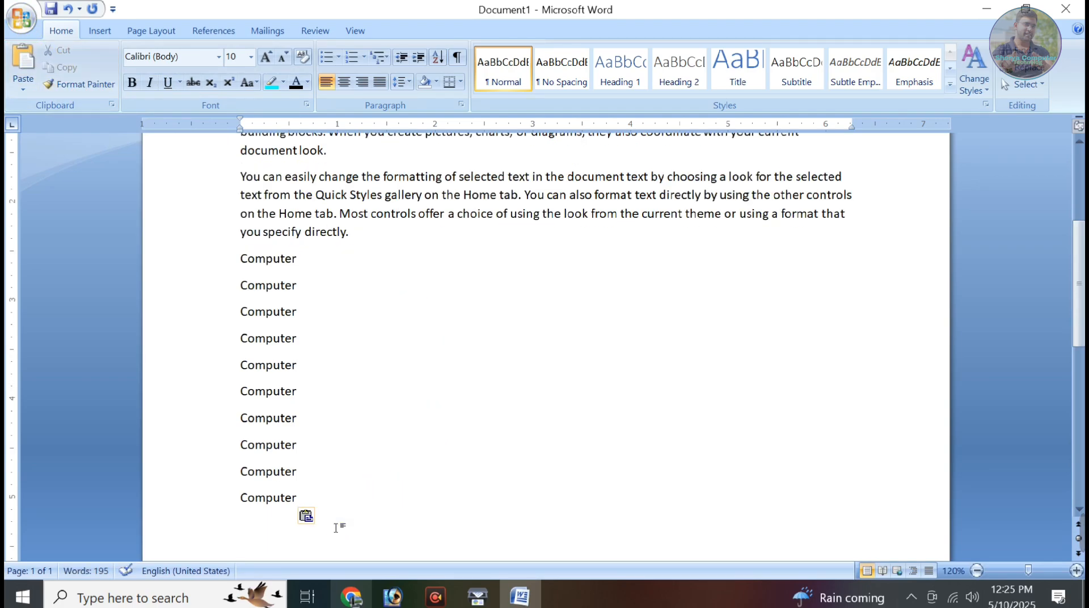
Step: Delete all the Computer lines and paste the copied word twice in their place
left_click_drag(337, 526, 199, 260)
key("Delete")
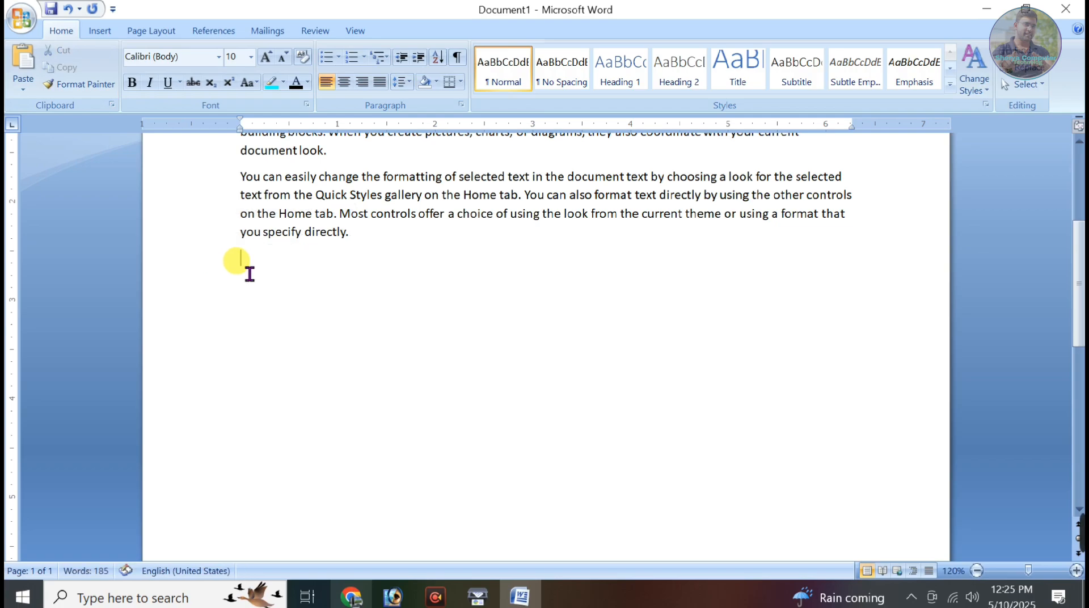
left_click(30, 50)
left_click(29, 50)
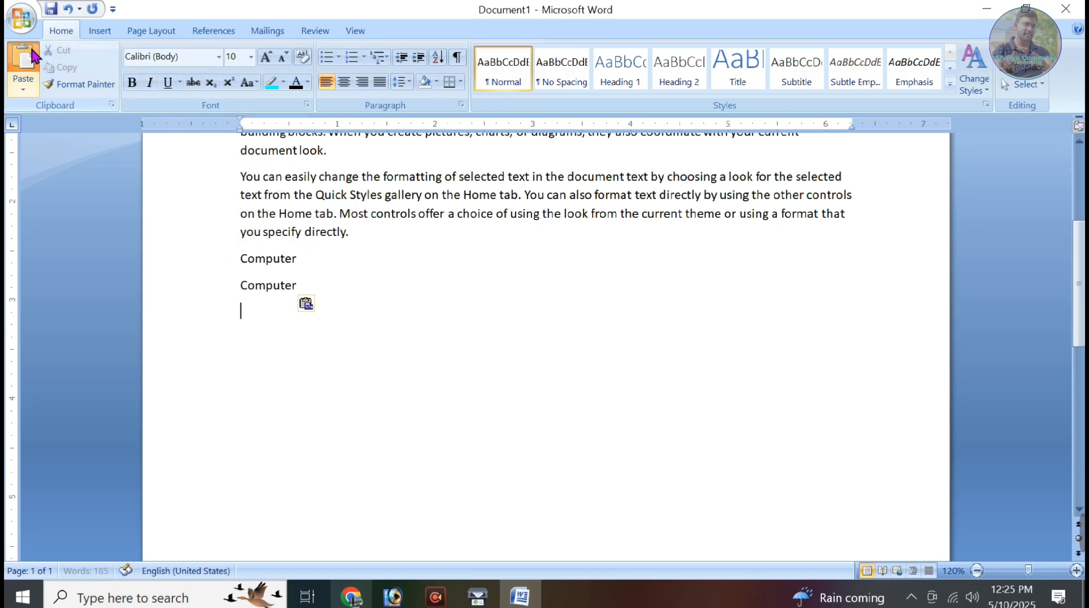
Step: Paste the copied word three more times and delete all the Computer lines below the last paragraph
left_click(29, 50)
left_click(30, 50)
left_click(29, 50)
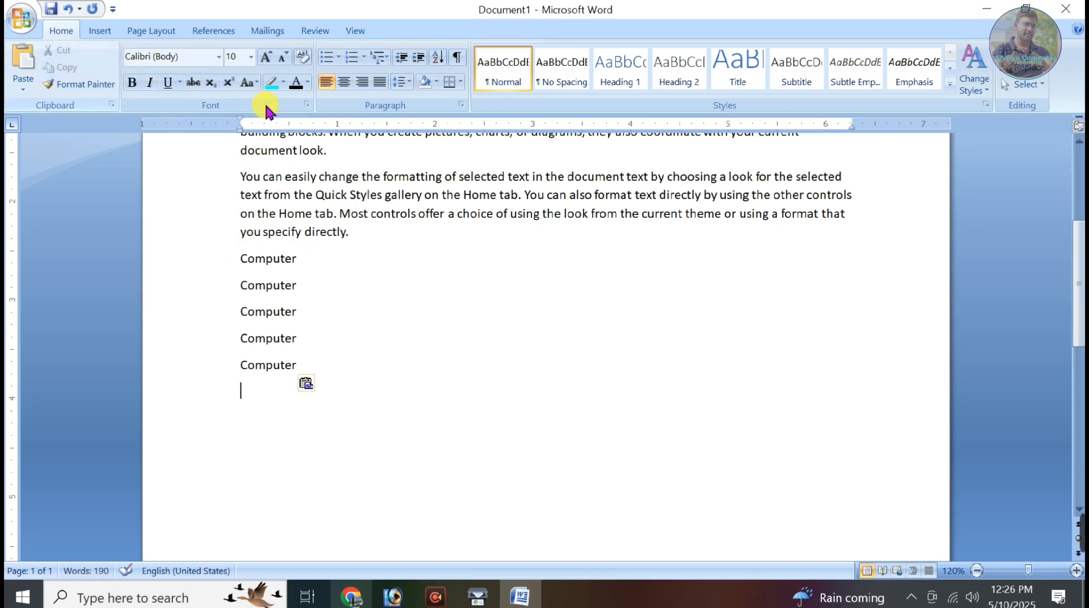
left_click_drag(316, 382, 185, 270)
key("Delete")
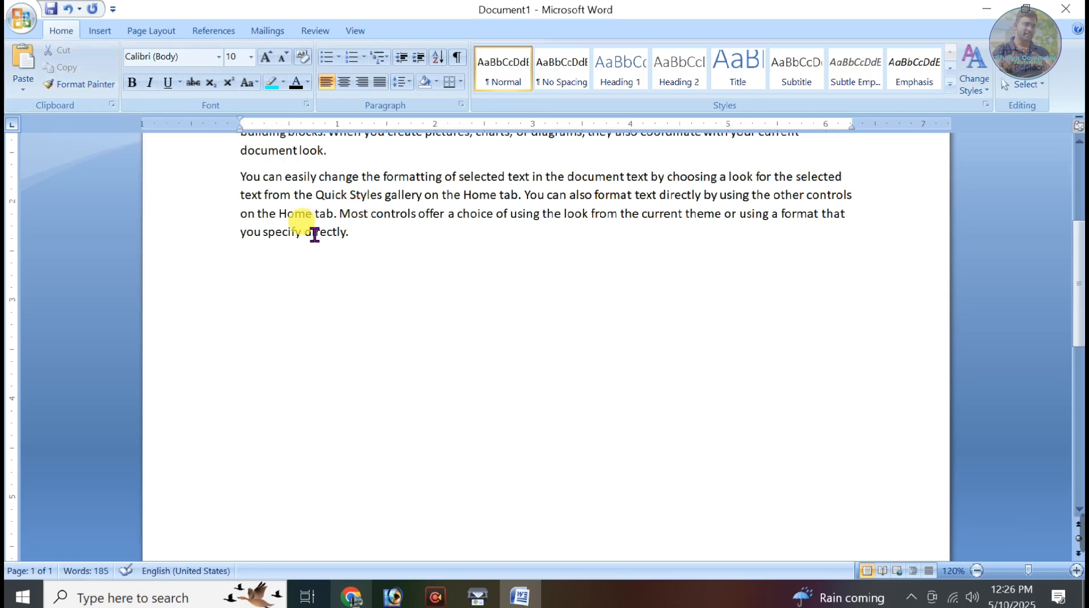
scroll(407, 309, "up", 4)
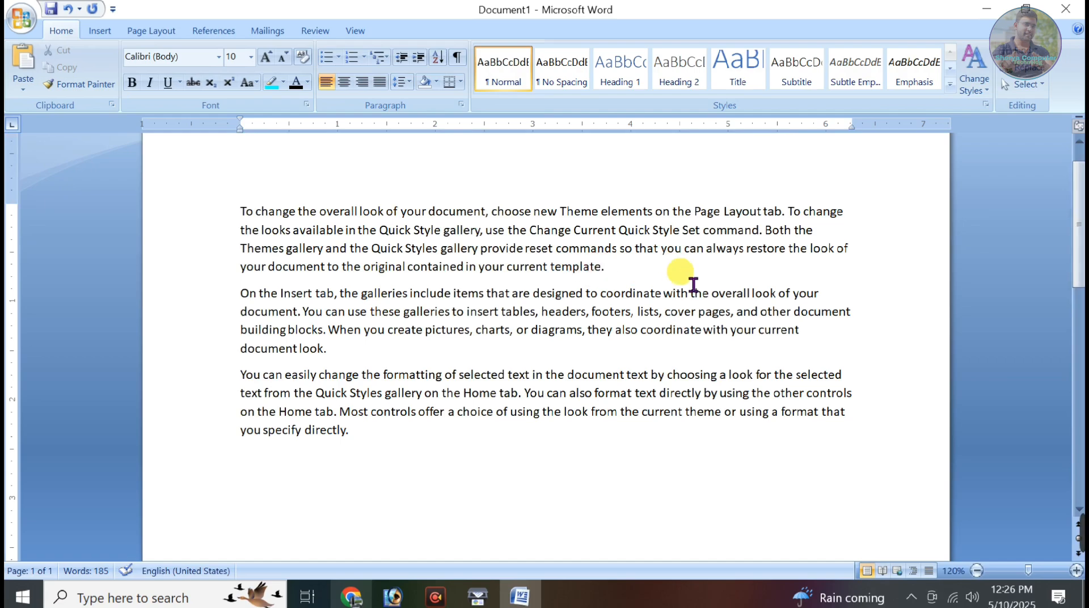
left_click_drag(694, 283, 245, 212)
left_click(219, 213)
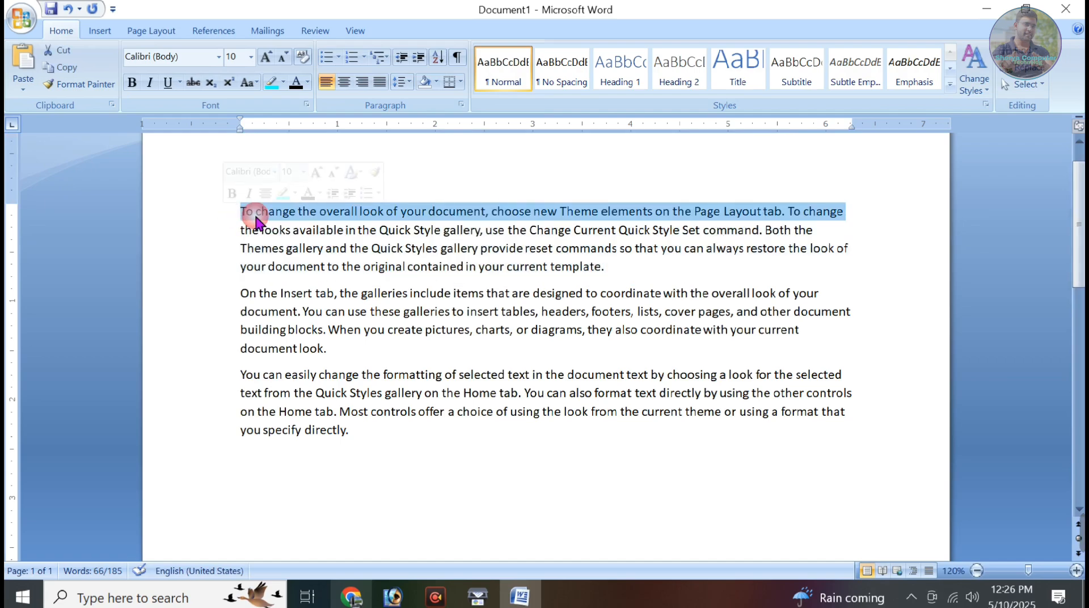
left_click(321, 215)
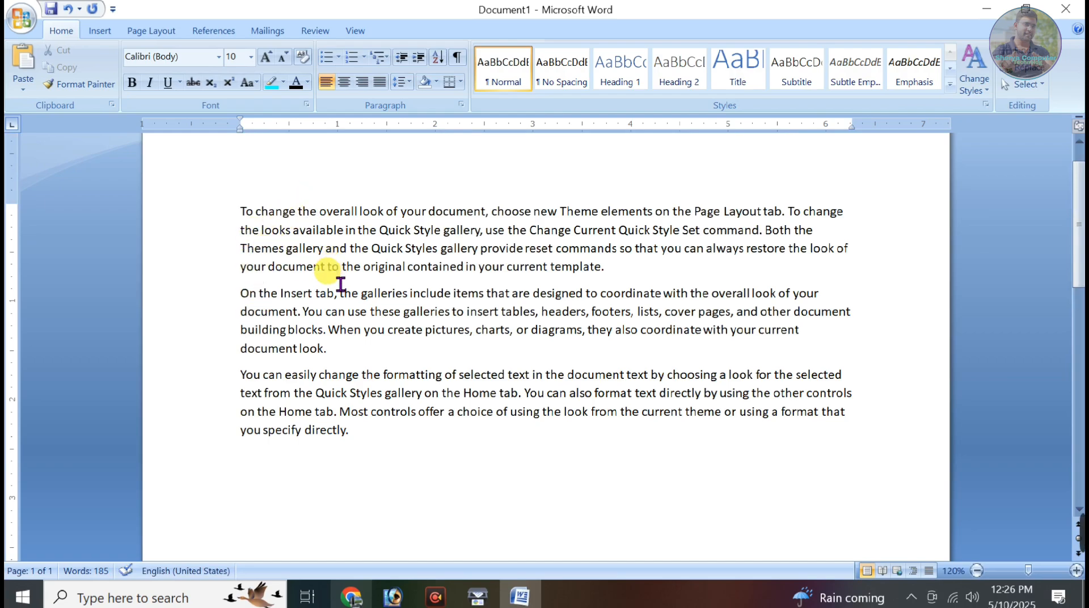
left_click(341, 330)
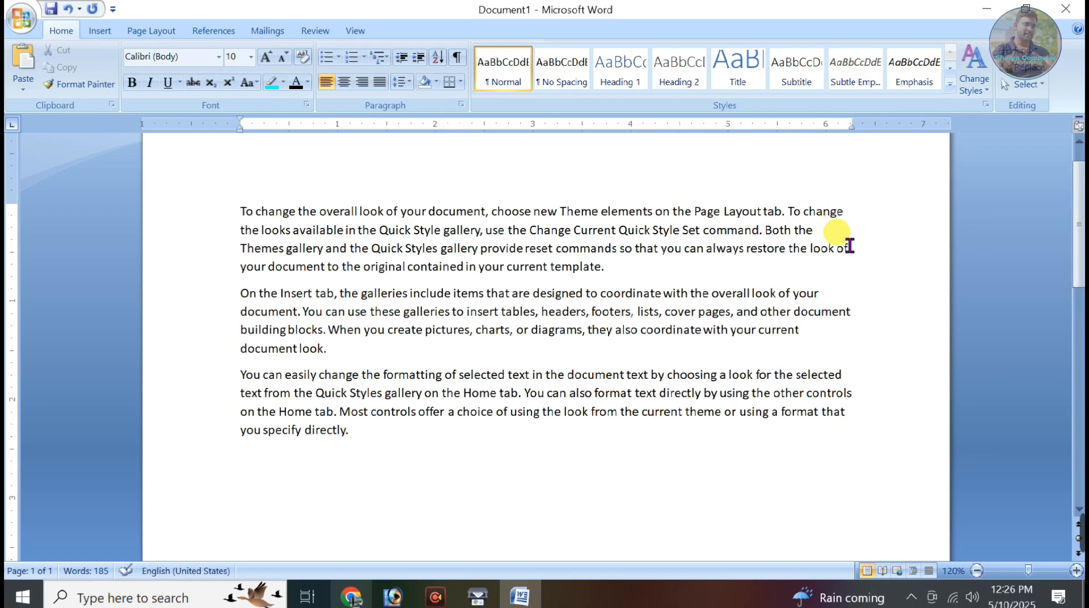
left_click_drag(836, 231, 145, 206)
left_click(497, 232)
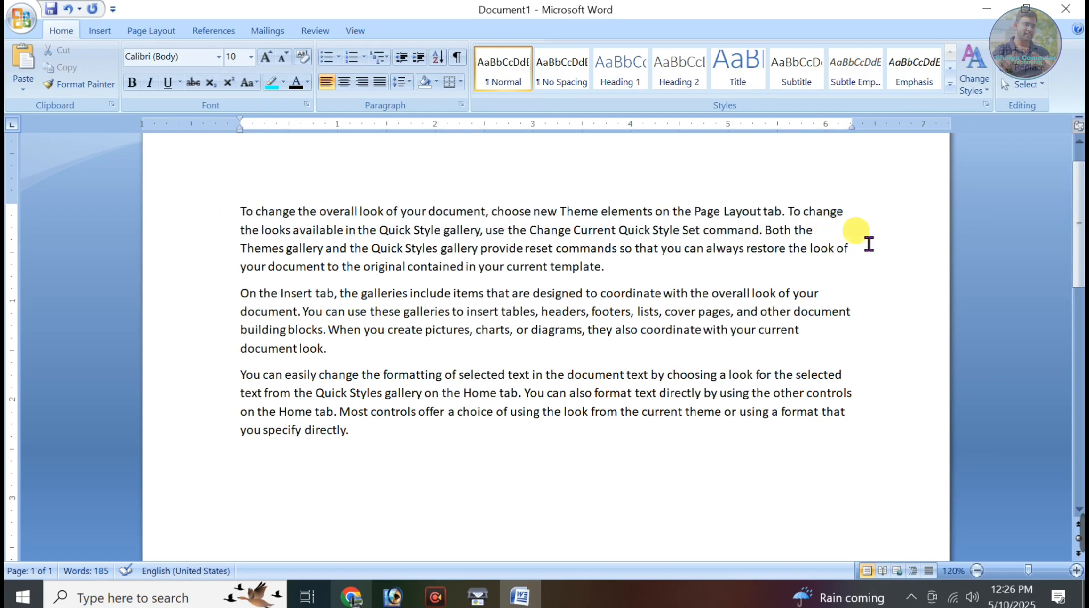
Step: Set the font of the first two lines of the opening paragraph to Bernard MT Condensed
left_click_drag(814, 231, 187, 219)
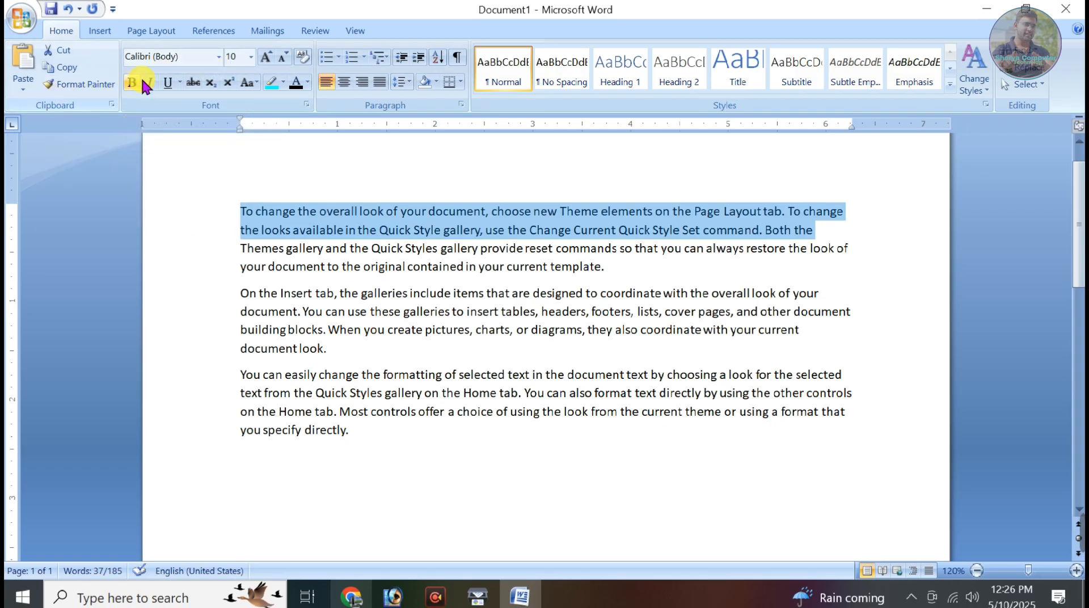
left_click(218, 56)
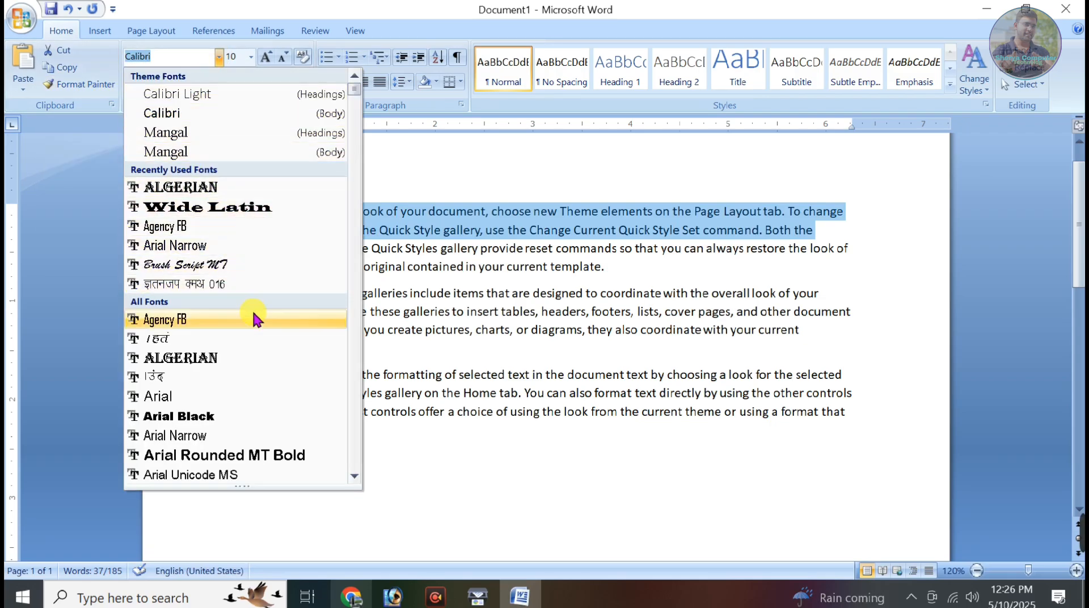
scroll(256, 273, "down", 12)
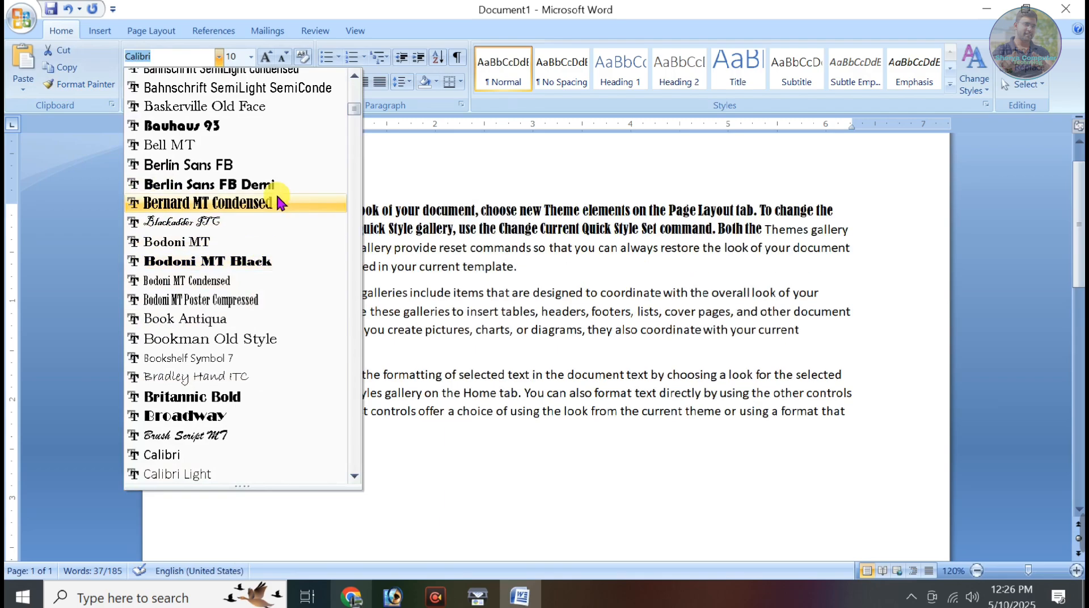
left_click(277, 198)
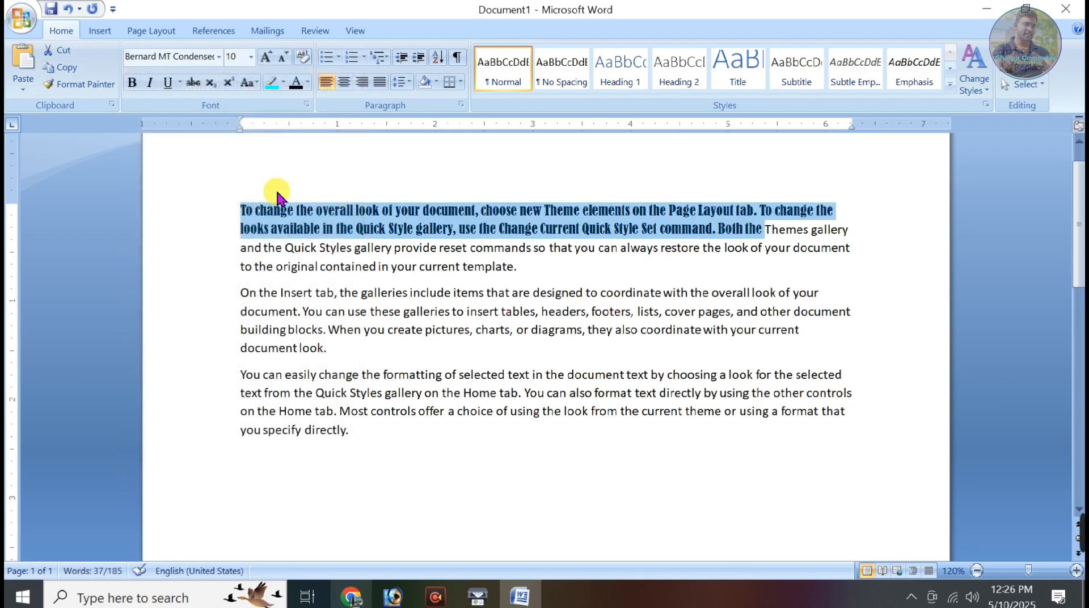
left_click(377, 282)
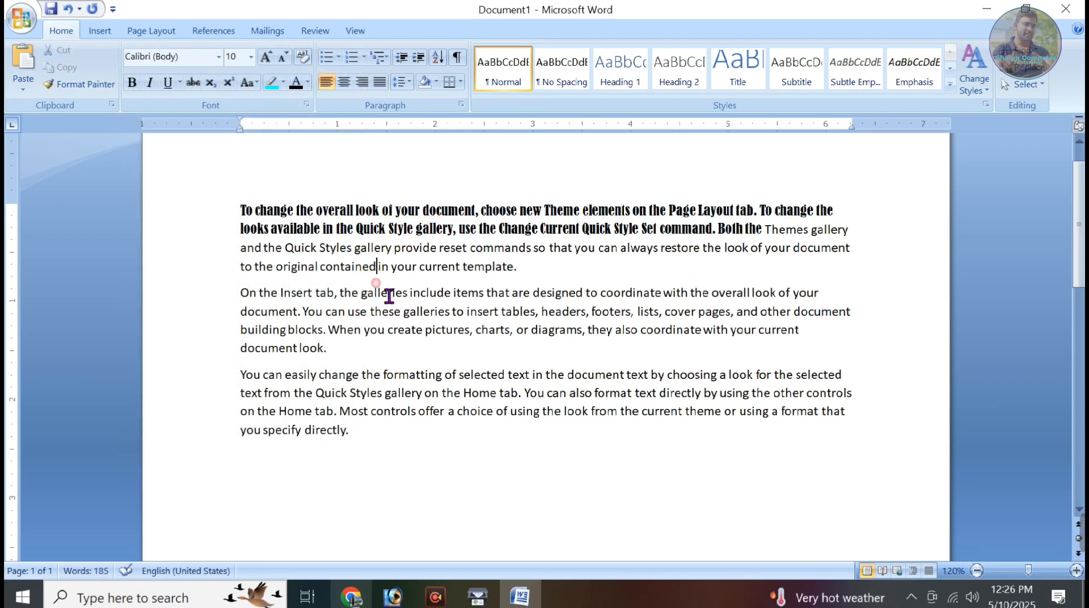
left_click_drag(242, 212, 500, 237)
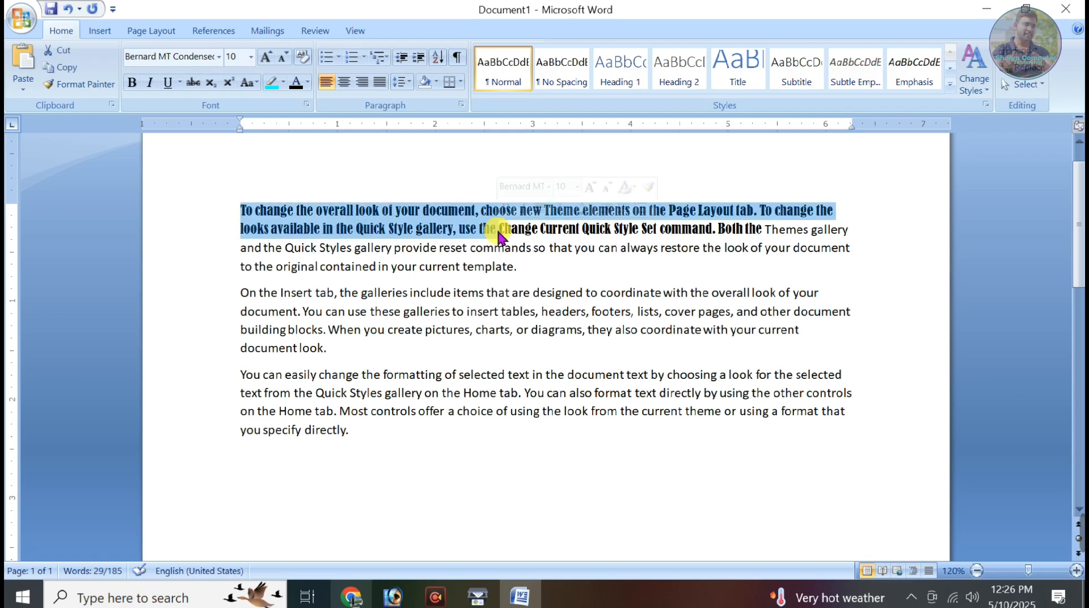
left_click(500, 237)
left_click(405, 267)
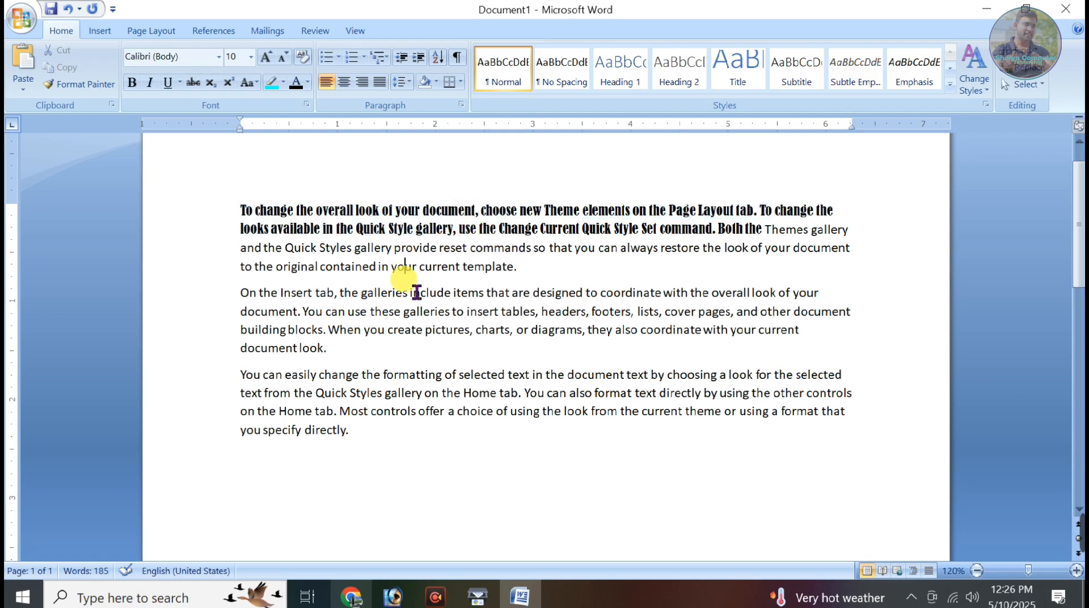
left_click(397, 226)
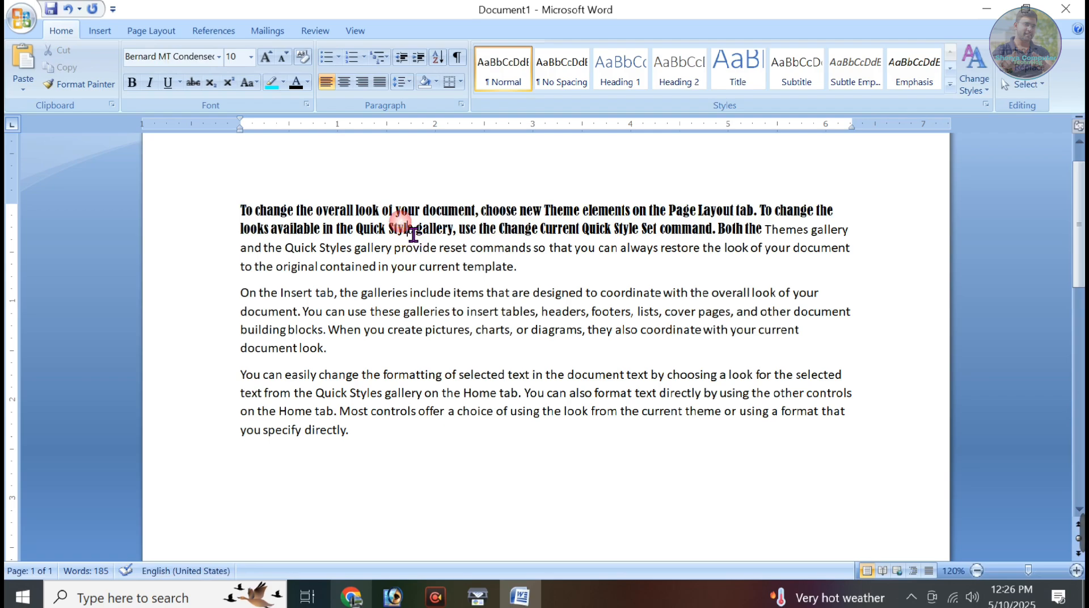
left_click(372, 248)
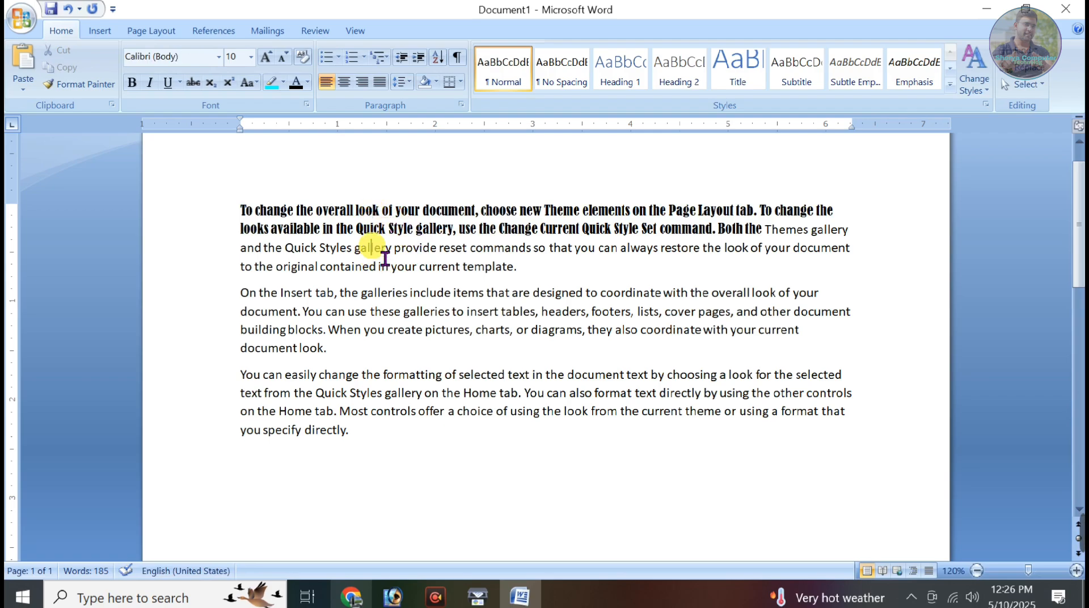
left_click_drag(342, 211, 377, 211)
left_click_drag(452, 211, 515, 211)
left_click_drag(642, 211, 709, 214)
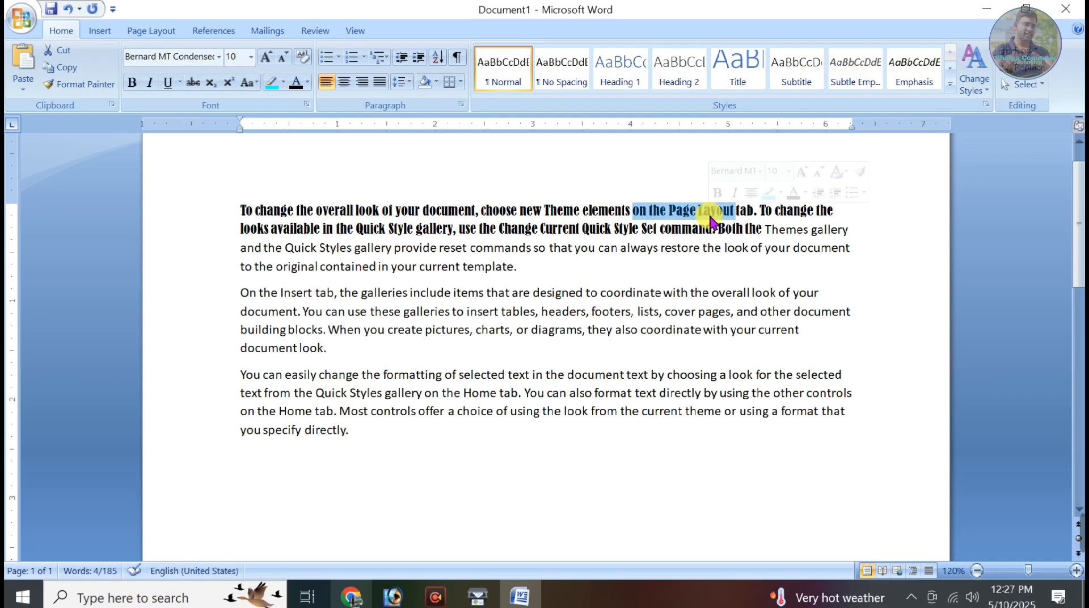
Step: Copy the Bernard MT Condensed formatting with Format Painter onto the first paragraph from "and the Quick Styles gallery" and the whole second paragraph
left_click_drag(583, 229, 619, 229)
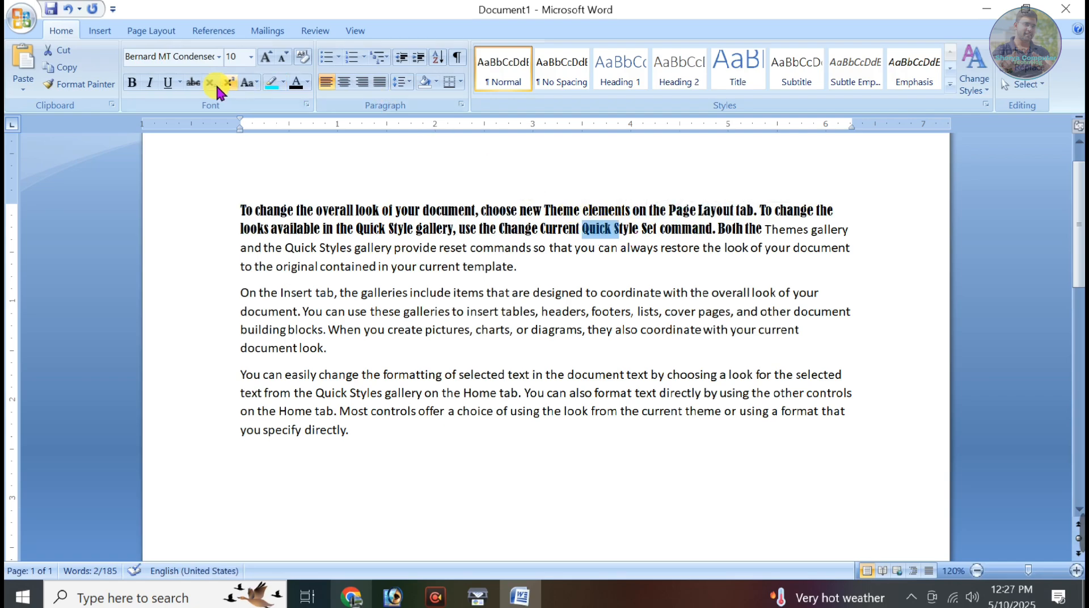
left_click(107, 84)
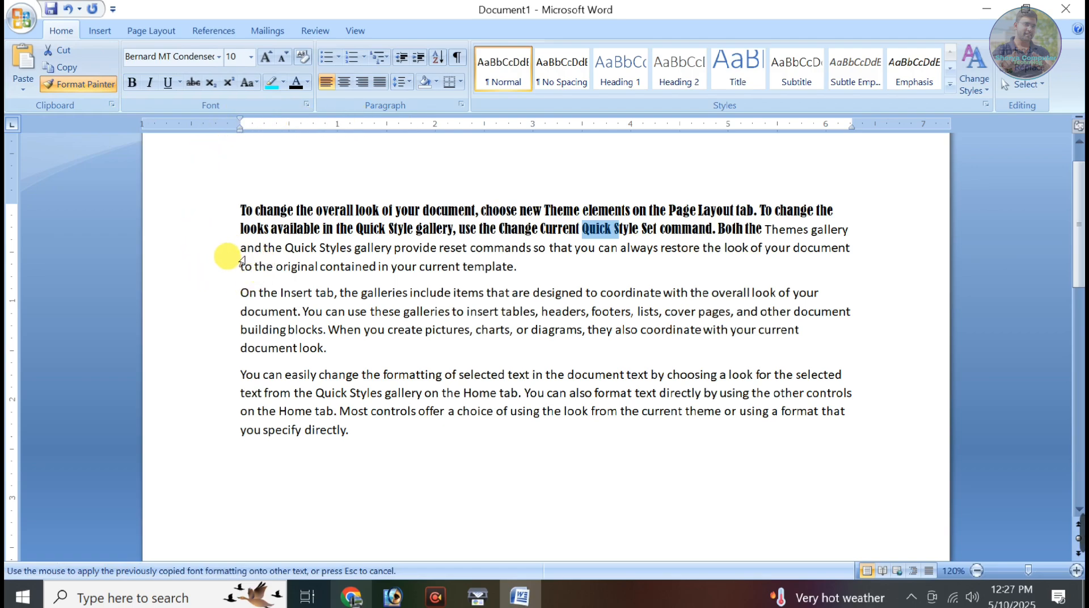
mouse_move(242, 262)
left_mouse_down()
mouse_move(262, 273)
mouse_move(214, 273)
mouse_move(254, 271)
mouse_move(231, 265)
mouse_move(249, 267)
mouse_move(244, 248)
mouse_move(357, 284)
mouse_move(370, 329)
mouse_move(444, 359)
left_mouse_up()
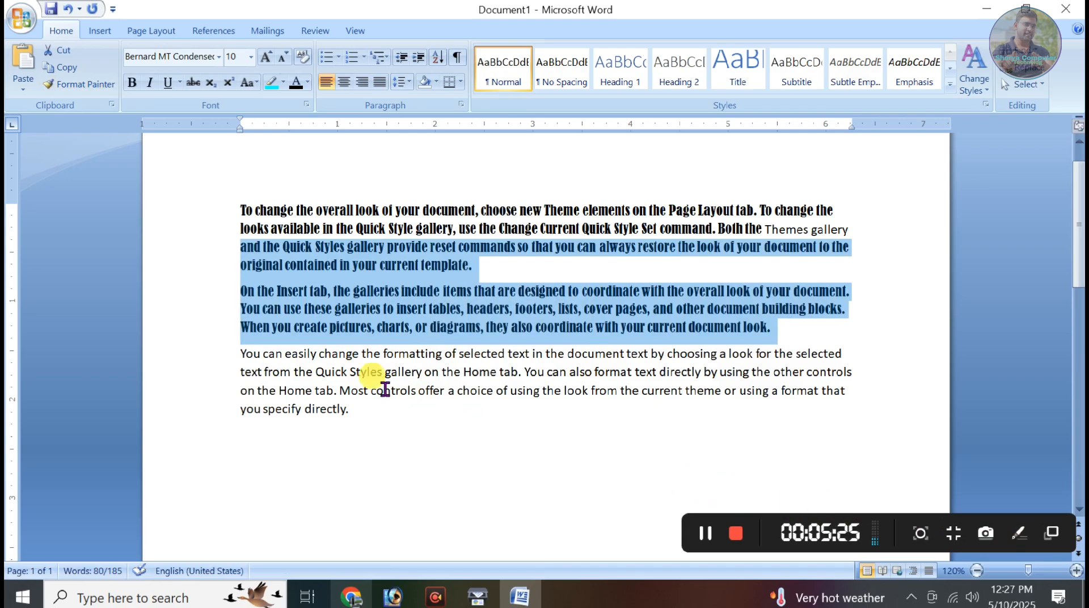
Step: Copy the last paragraph's Calibri formatting with Format Painter from "Home tab. Most controls" onto the first two paragraphs
left_click_drag(238, 350, 348, 420)
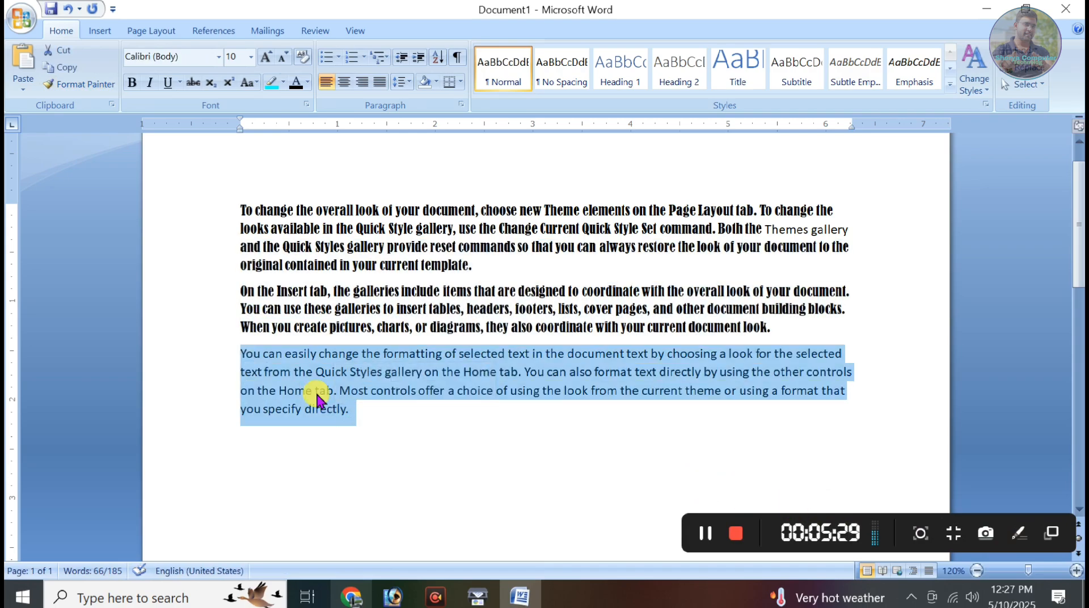
left_click_drag(316, 392, 379, 395)
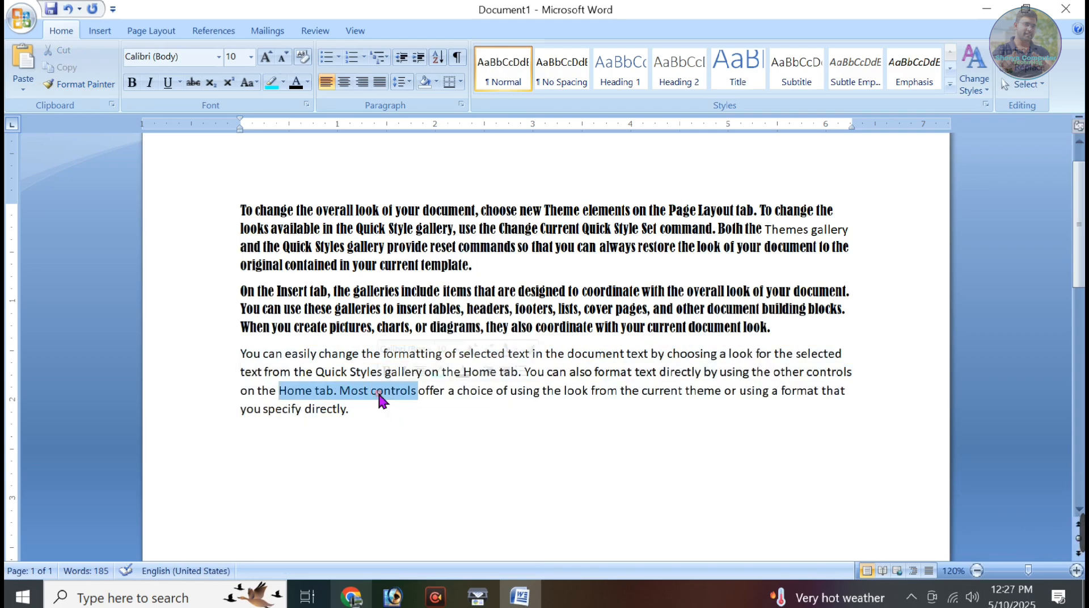
left_click(92, 81)
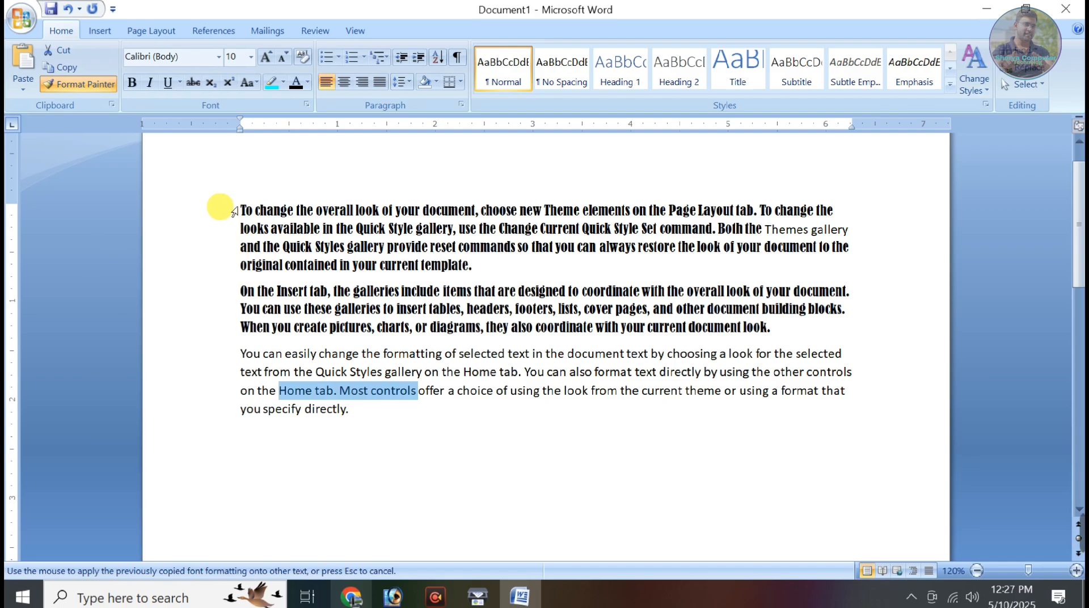
mouse_move(234, 212)
left_mouse_down()
mouse_move(794, 233)
mouse_move(748, 372)
left_mouse_up()
left_click(364, 373)
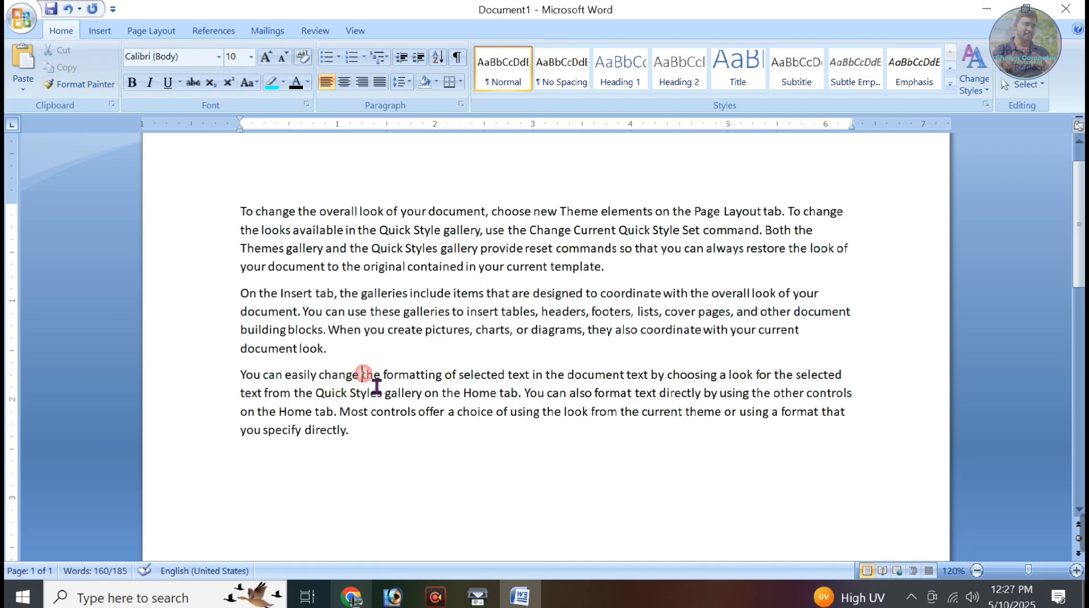
left_click(428, 267)
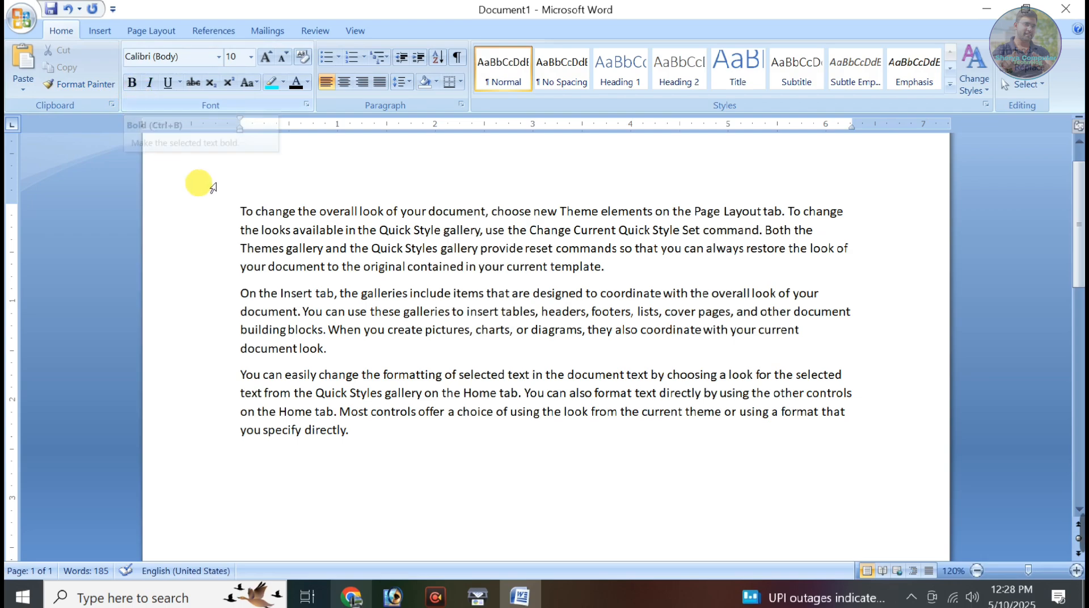
Step: Make the first paragraph's text bold from its beginning through the word "Both"
left_click(294, 230)
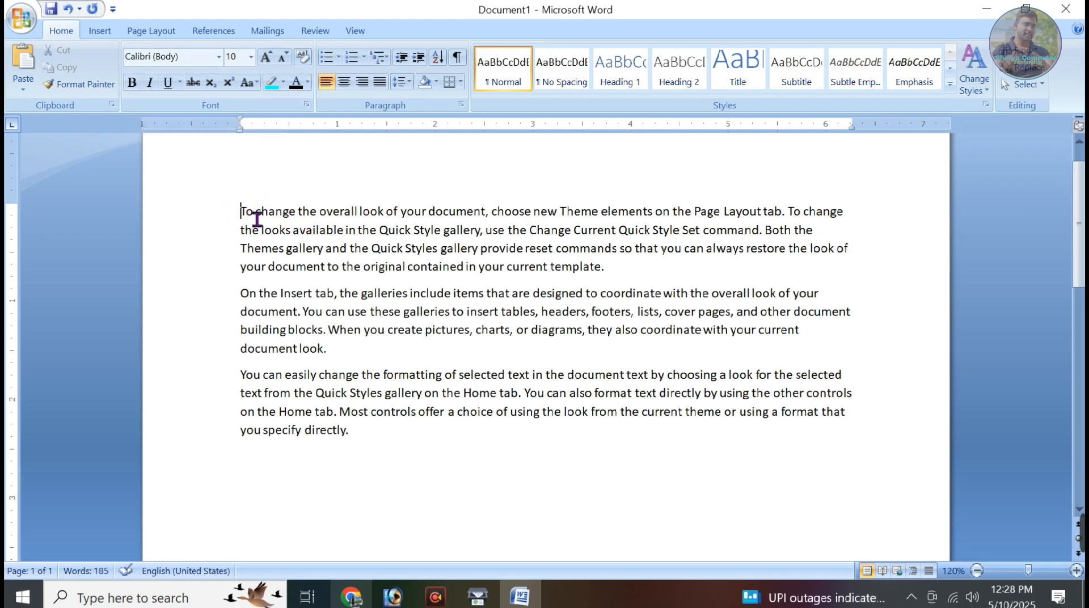
left_click_drag(240, 211, 841, 227)
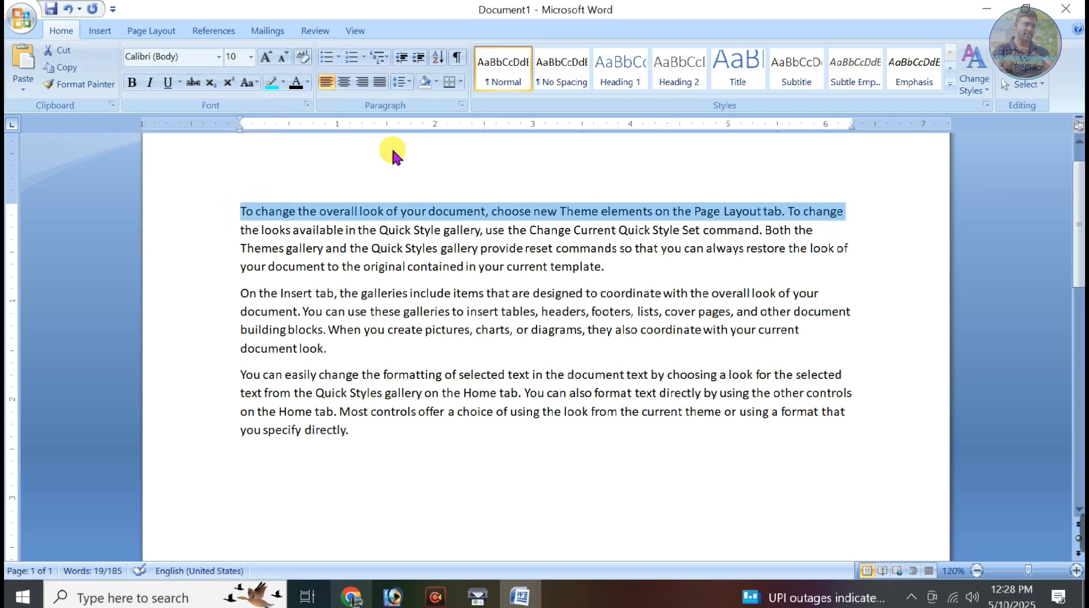
left_click(133, 84)
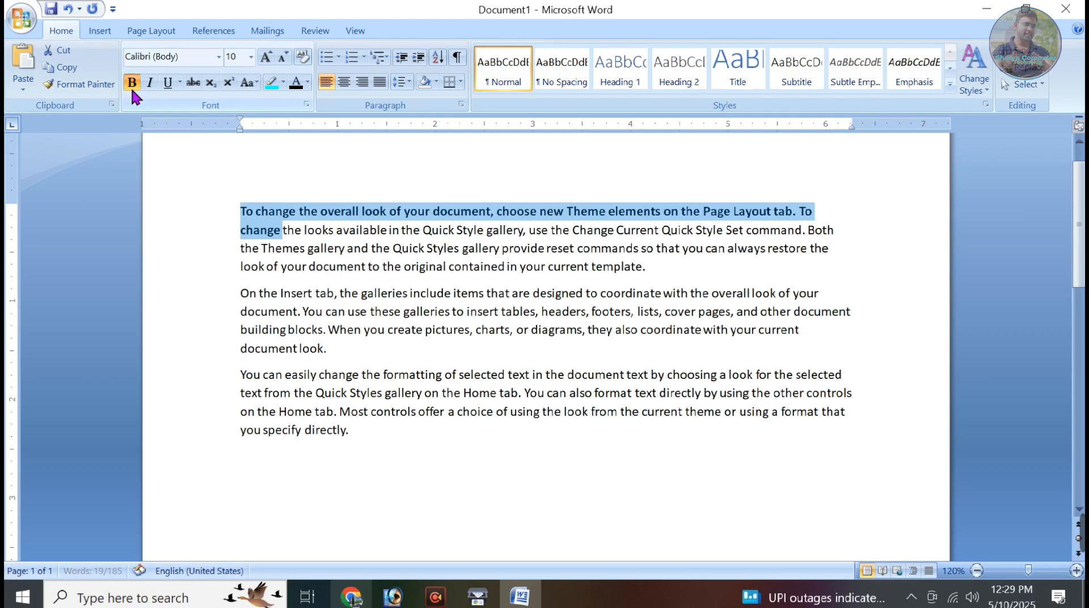
left_click(284, 230)
left_click_drag(284, 231, 837, 232)
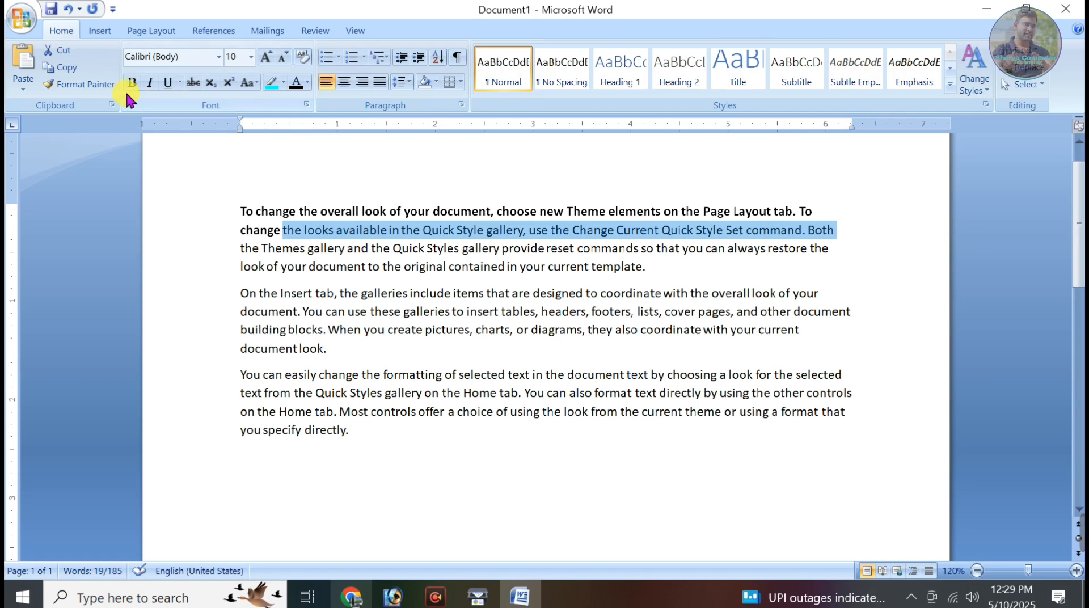
left_click(136, 79)
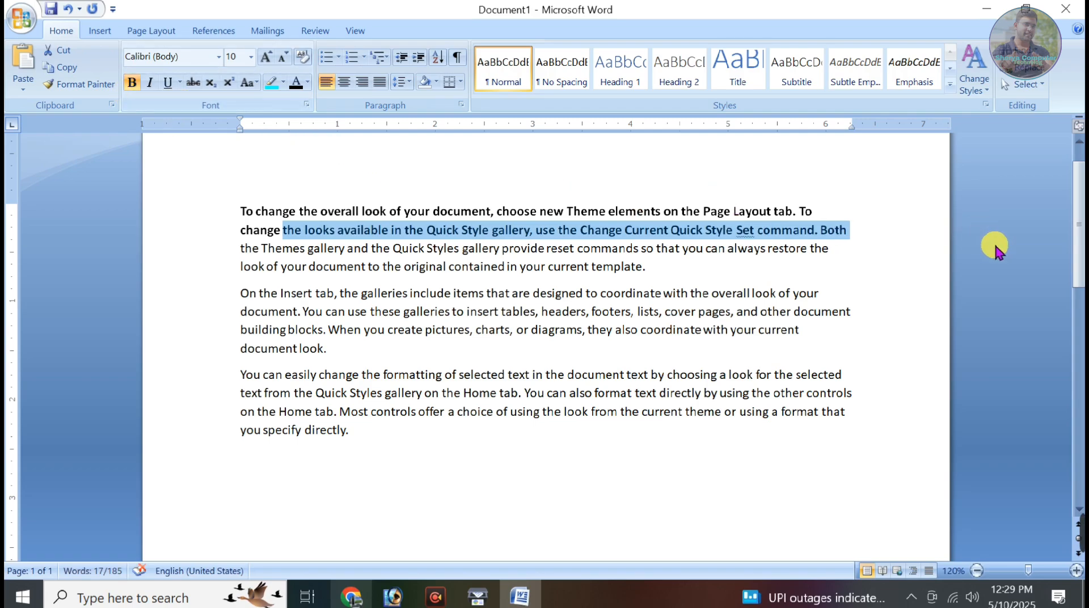
Step: Remove the bold from the first two lines of the opening paragraph and apply it again
left_click(837, 238)
left_click_drag(847, 232, 238, 213)
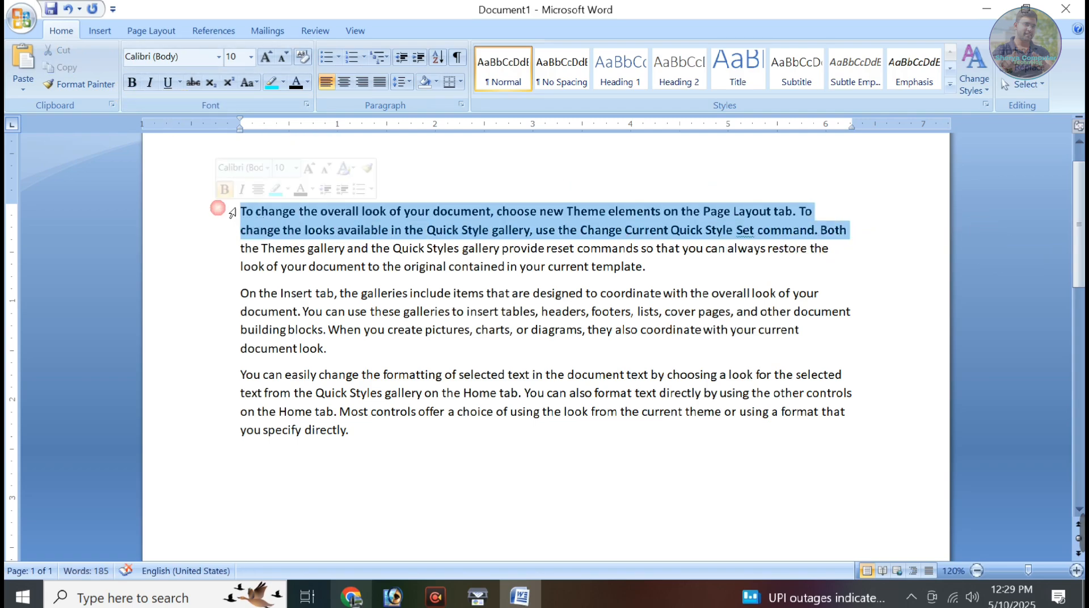
left_click(131, 83)
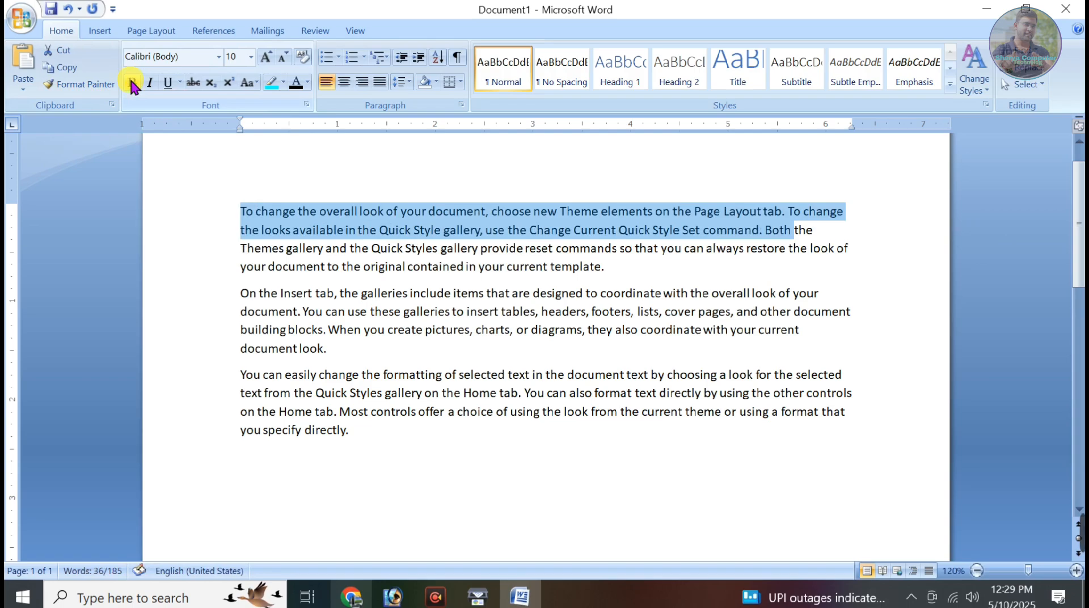
left_click(132, 83)
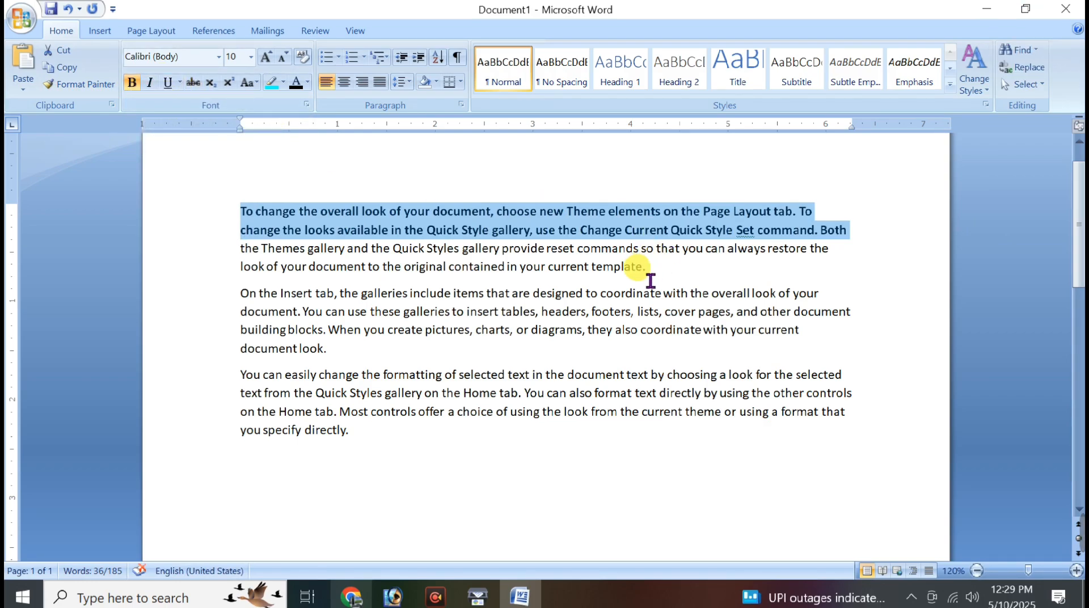
Step: Make the rest of the first paragraph italic, from "the Themes gallery" to "current template."
left_click_drag(646, 266, 242, 250)
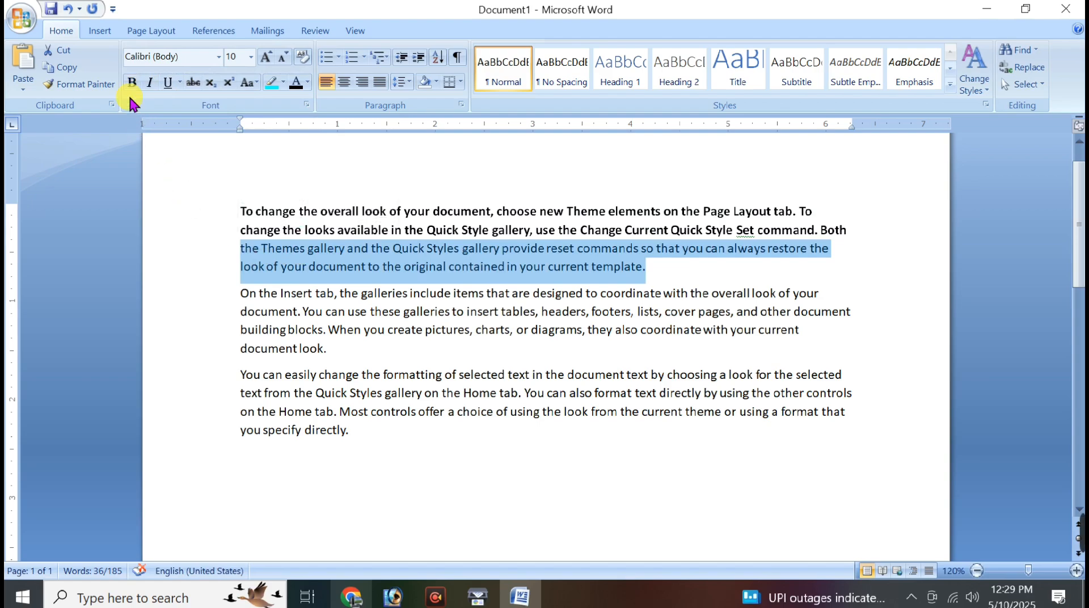
left_click(149, 83)
left_click(149, 84)
left_click(148, 84)
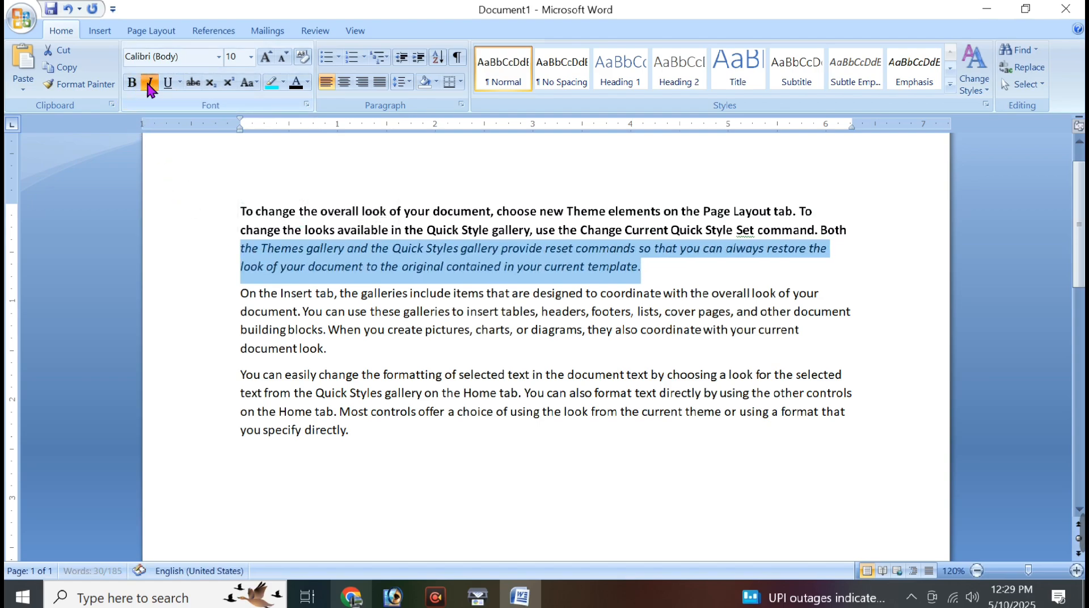
Step: Make the second paragraph's opening text italic, from "On the Insert tab" through "insert"
left_click(149, 84)
left_click(149, 84)
left_click_drag(500, 312, 240, 294)
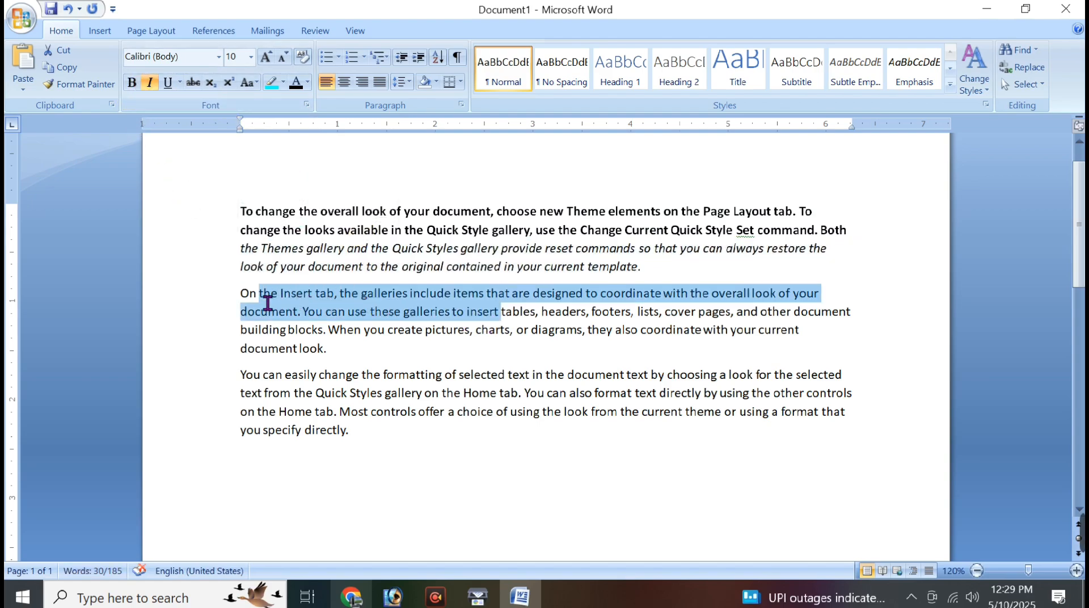
left_click(154, 83)
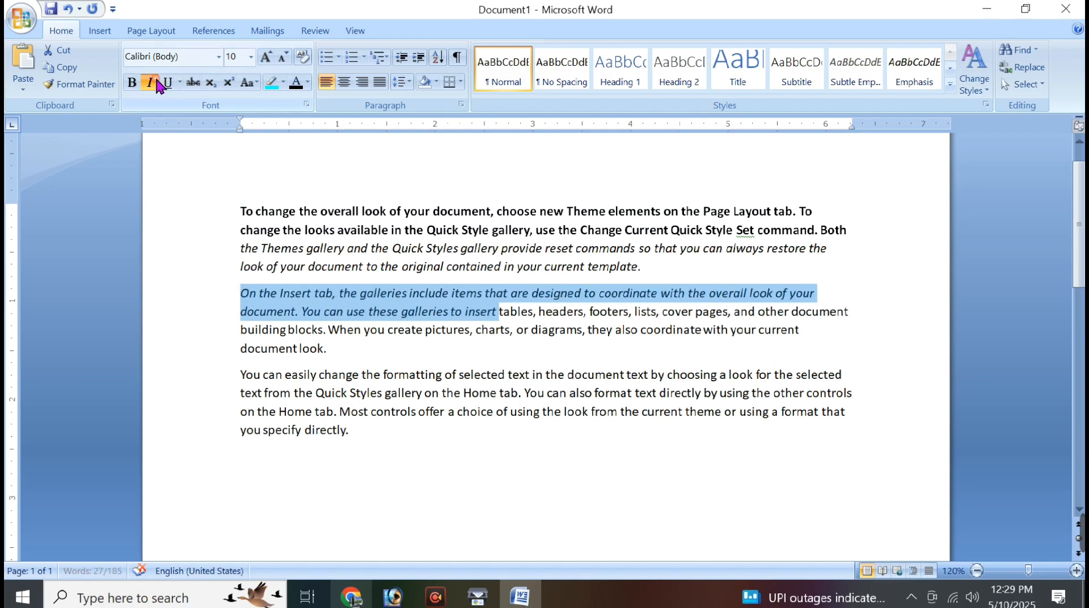
left_click(157, 82)
left_click(157, 82)
Step: Underline the italic opening text of the second paragraph, and remove the underline again
left_click(166, 84)
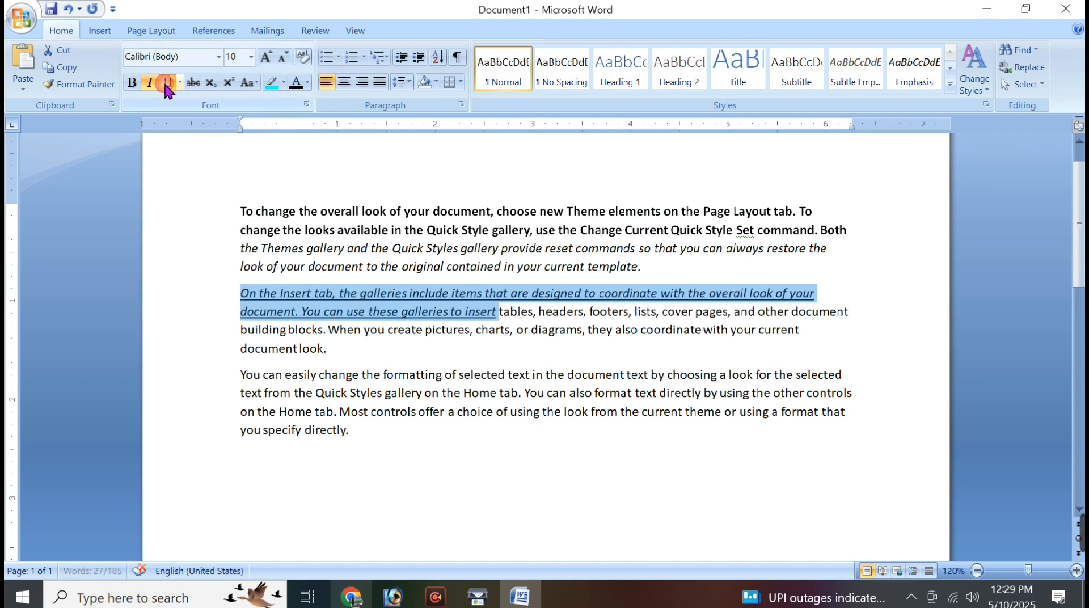
left_click(167, 84)
left_click(166, 84)
left_click(166, 84)
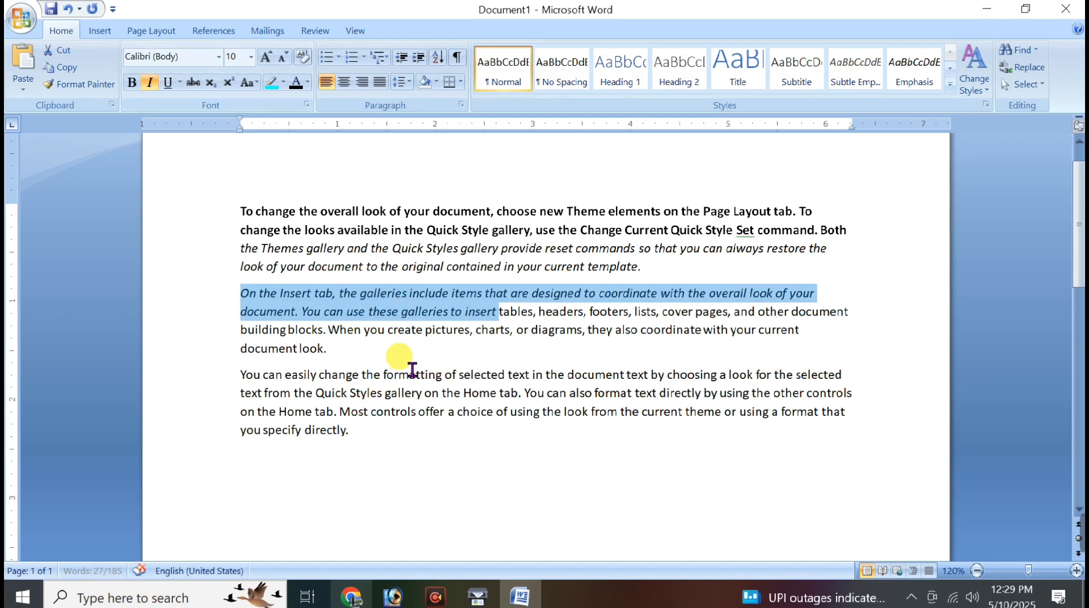
Step: Underline the second paragraph from "document. You can use" to "document look." with a single solid line
left_click_drag(397, 357, 192, 323)
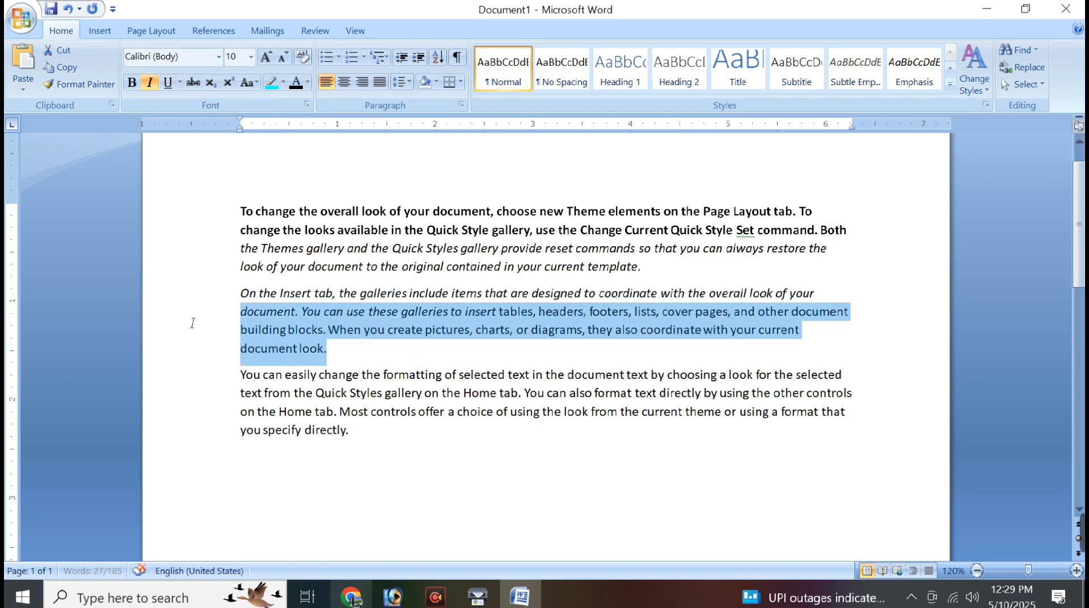
left_click(167, 90)
left_click(167, 88)
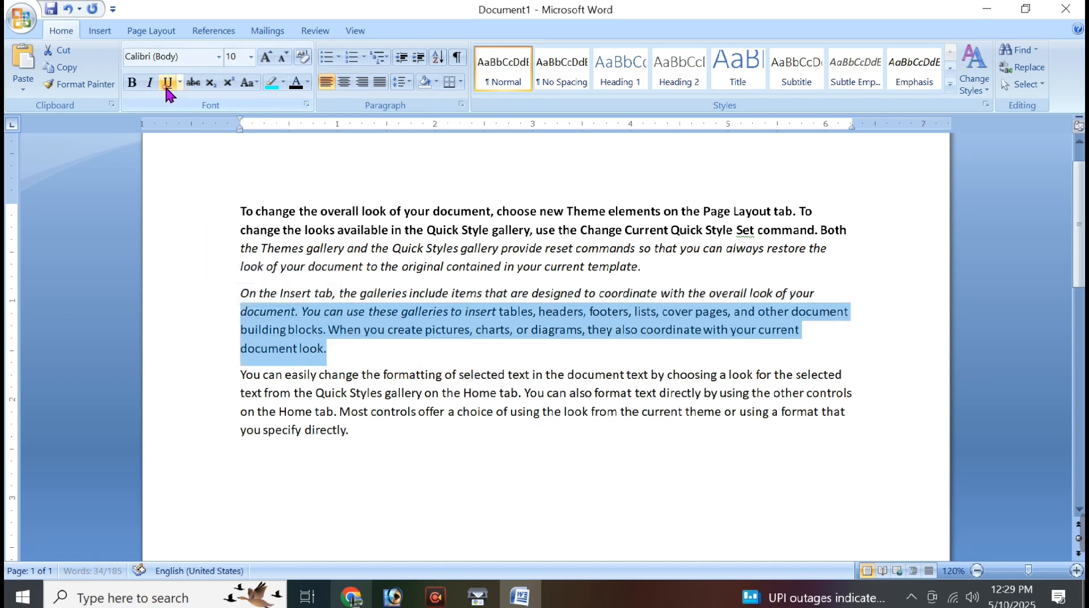
left_click(166, 87)
left_click(181, 85)
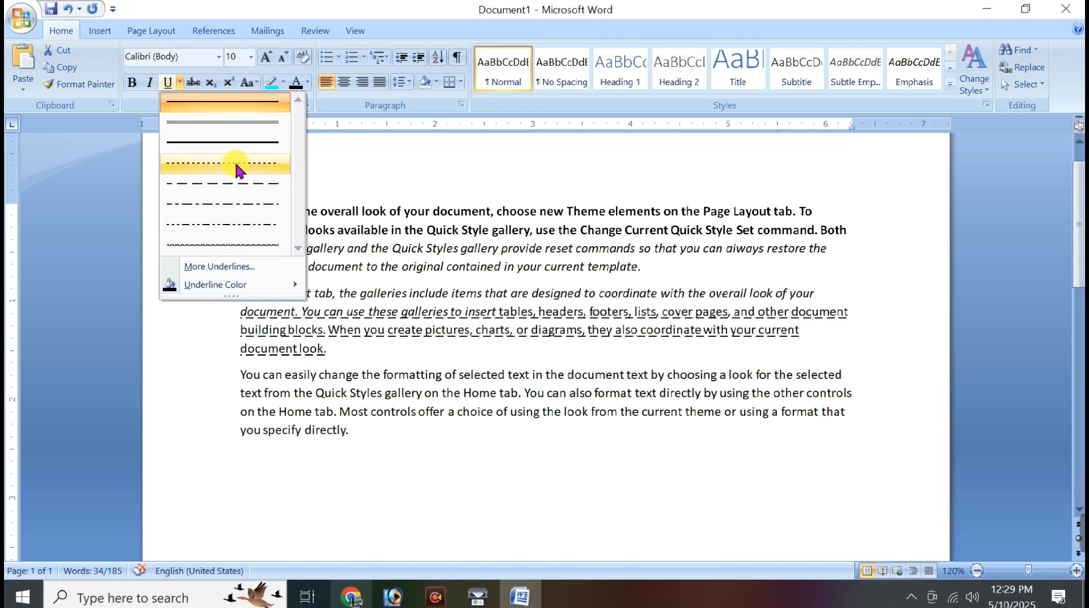
left_click(238, 103)
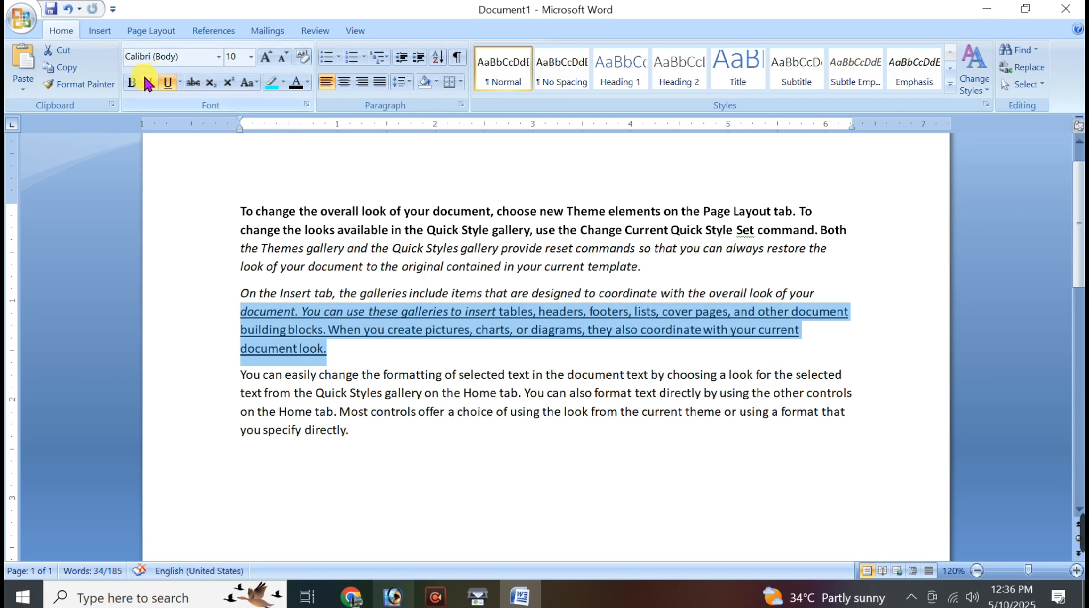
Step: Make all of the underlined text in the second paragraph italic, keeping it underlined and without bold
left_click(132, 83)
left_click(132, 83)
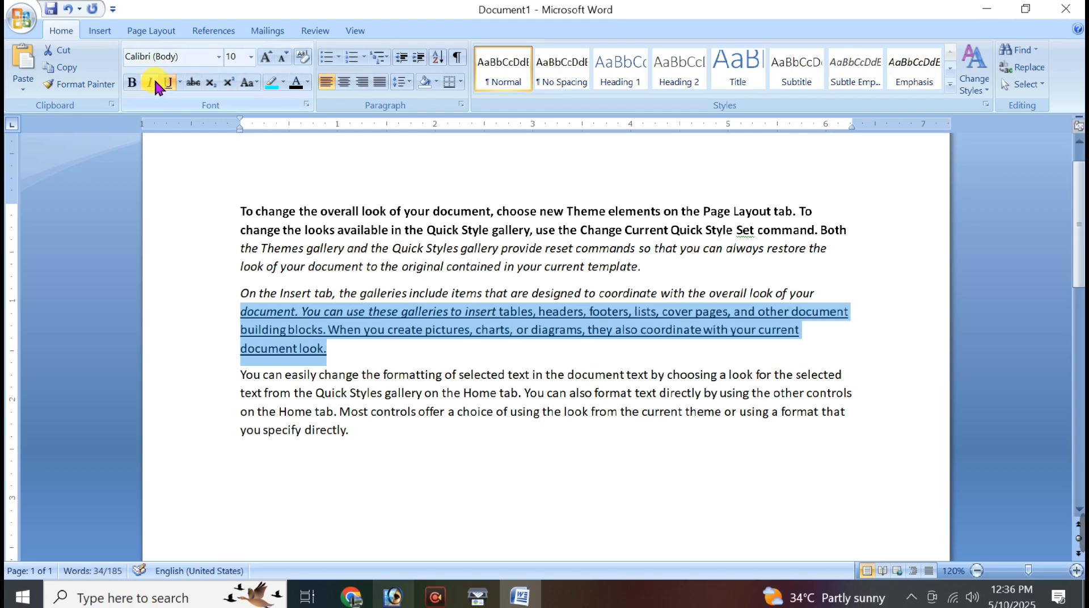
left_click(157, 83)
left_click(157, 83)
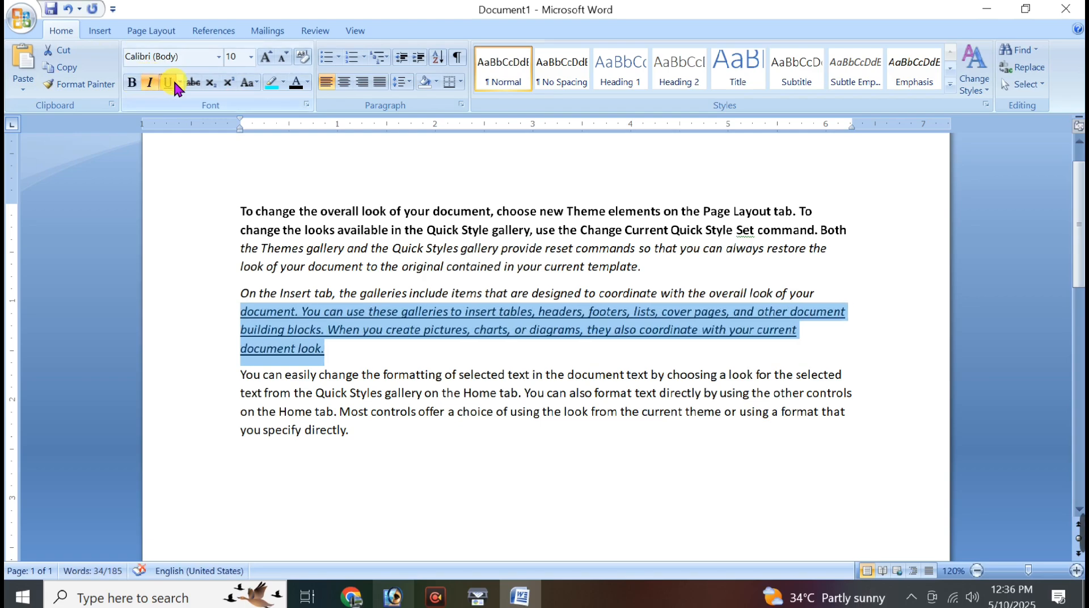
left_click(172, 82)
left_click(168, 83)
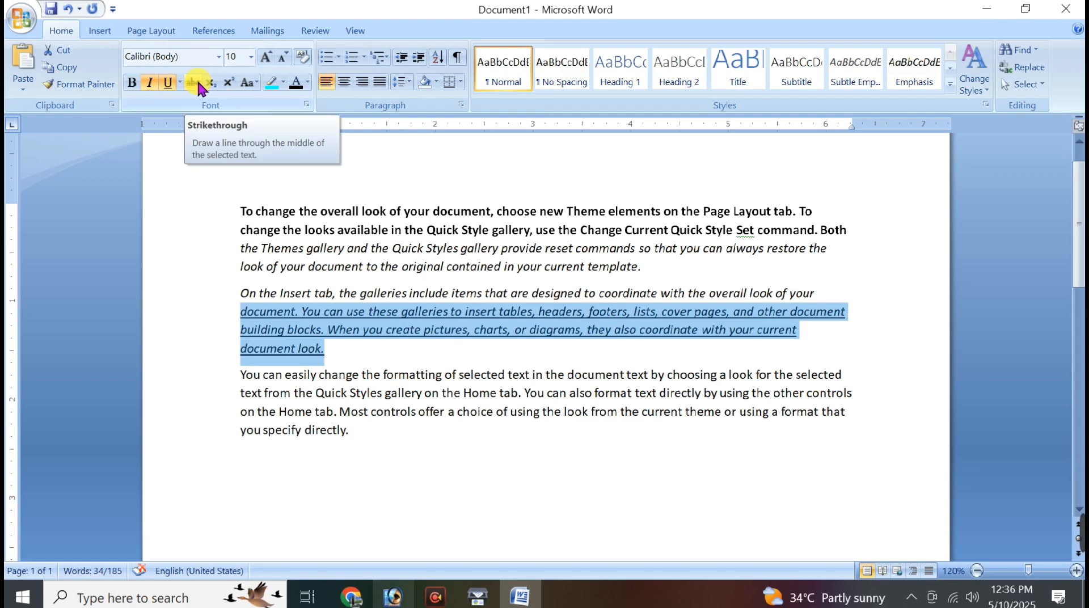
Step: Delete the last paragraph's text from "on the Home tab" to "directly", and undo the deletion
left_click(376, 310)
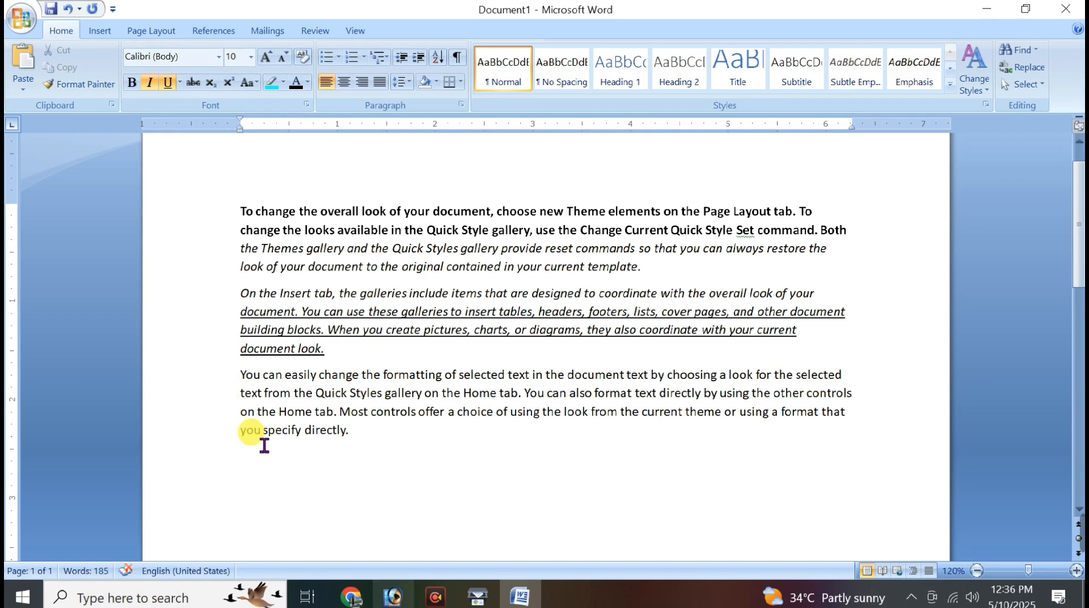
left_click_drag(241, 413, 335, 441)
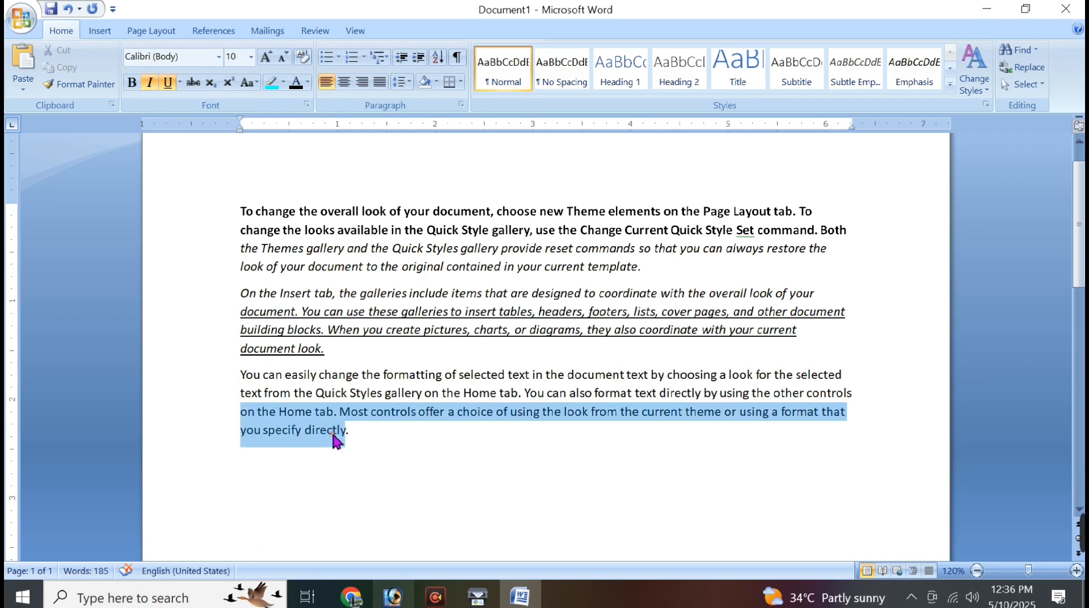
key("Delete")
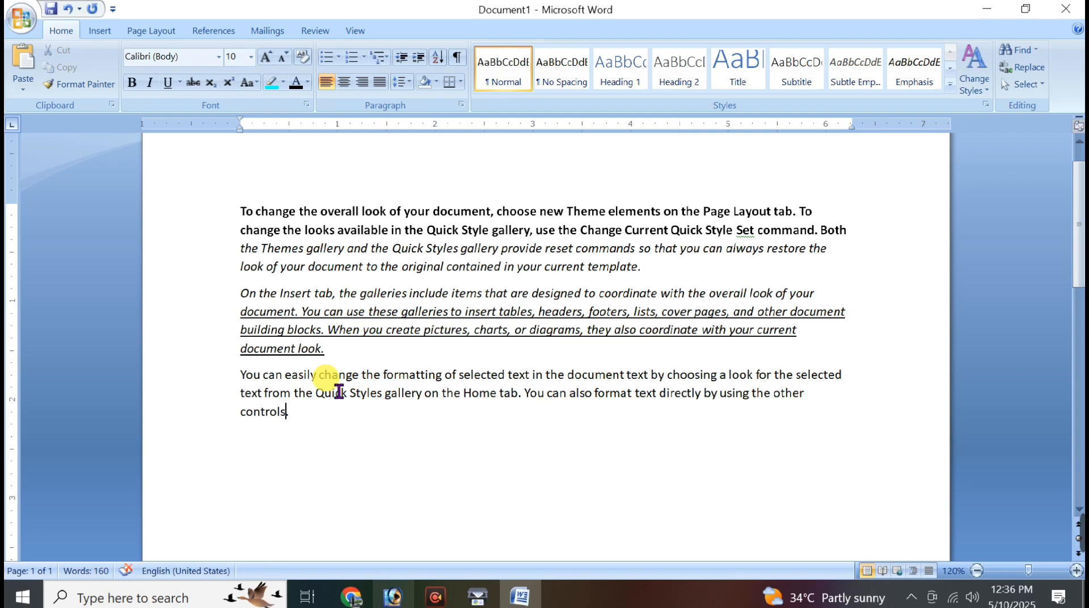
key("ctrl+z")
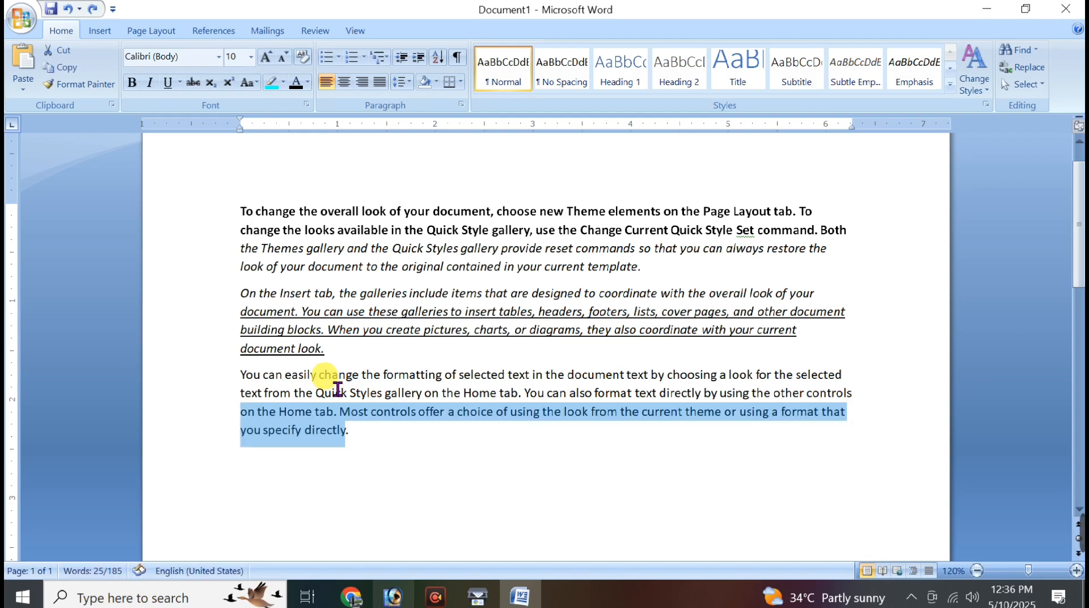
Step: Apply strikethrough to the last paragraph's text from "on the Home tab" to "you specify directly."
left_click(426, 411)
mouse_move(330, 450)
left_mouse_down()
mouse_move(323, 437)
mouse_move(244, 432)
left_mouse_up()
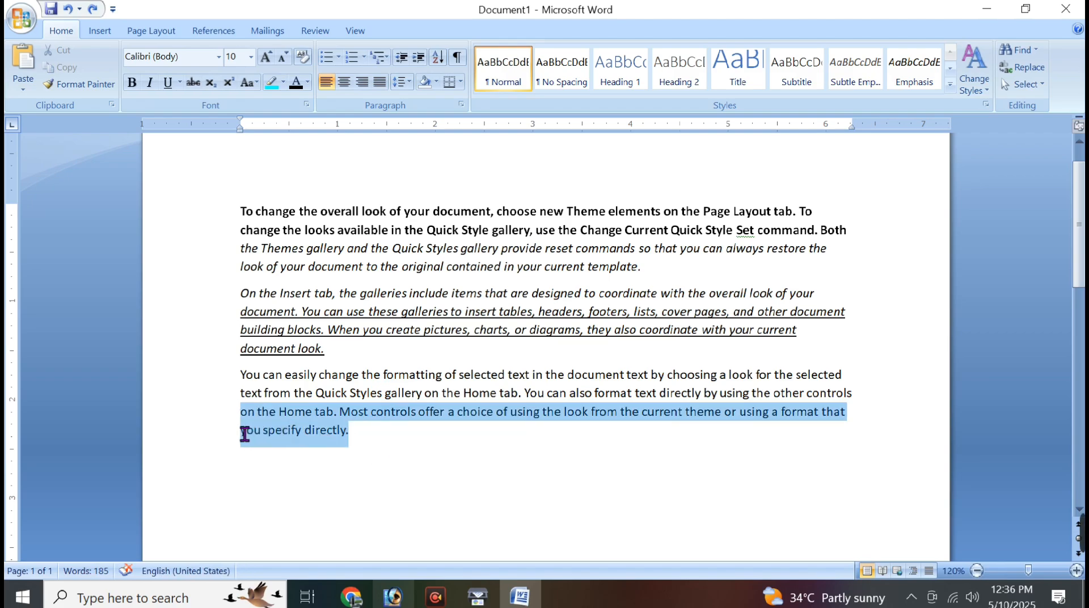
left_click(194, 82)
left_click(195, 82)
left_click(195, 83)
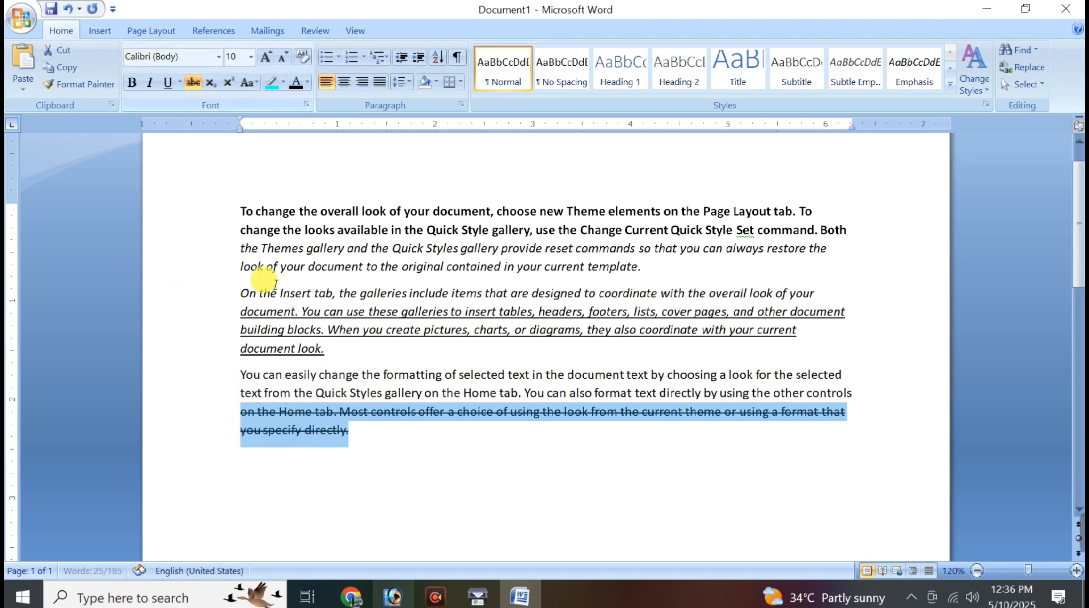
Step: Strike through the last paragraph's opening text from "You can easily" through "Quick", and remove the strikethrough again
left_click_drag(238, 374, 357, 399)
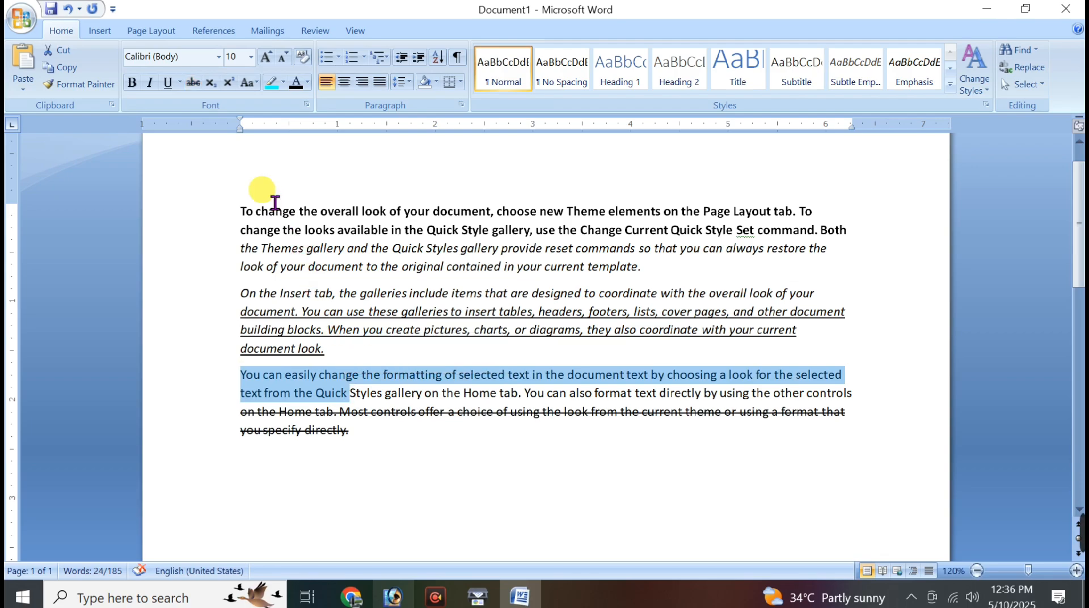
left_click(195, 83)
left_click(196, 83)
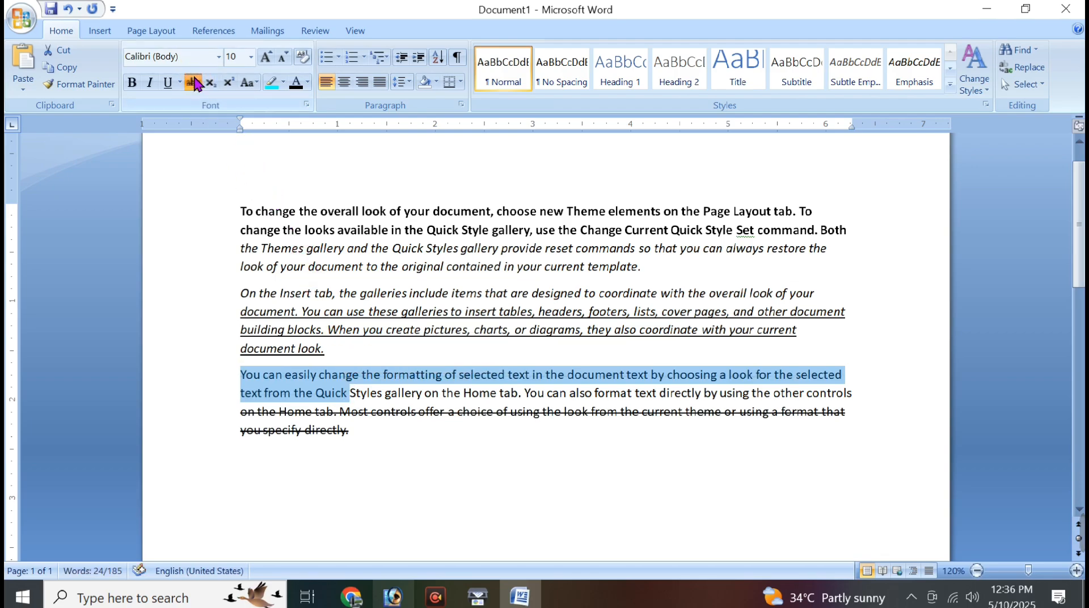
left_click(196, 83)
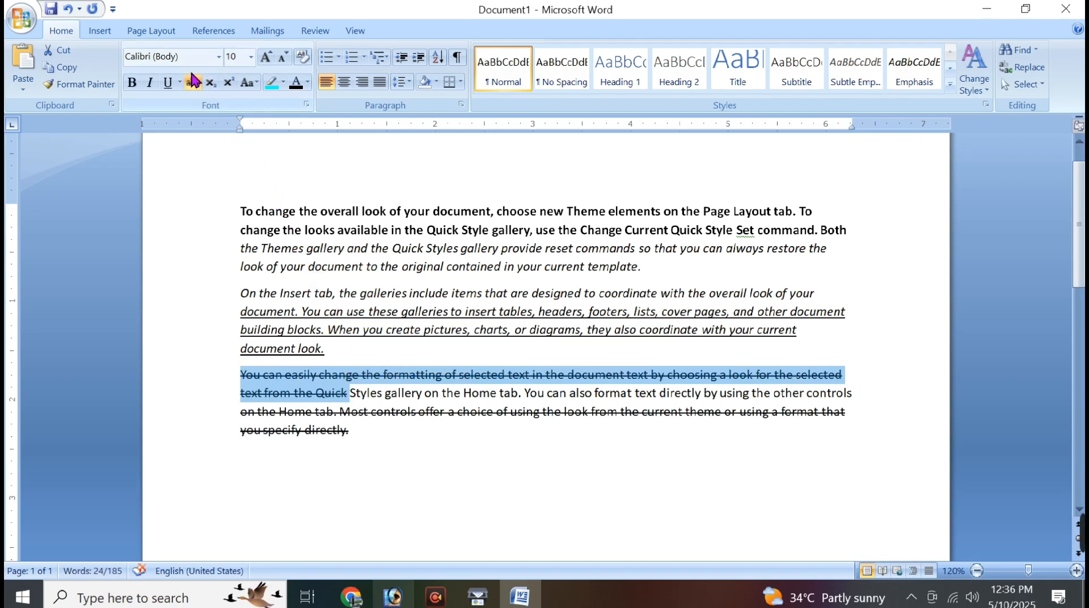
left_click(193, 83)
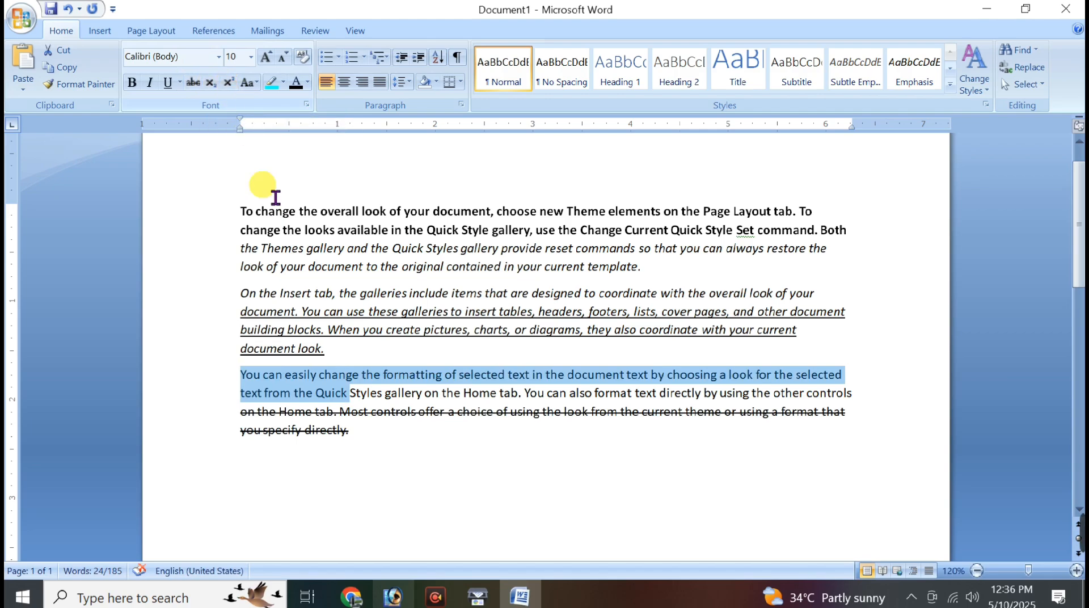
Step: Add "H2O" and "a2+b2" as two separate lines above the first paragraph
scroll(244, 207, "up", 2)
left_click(230, 236)
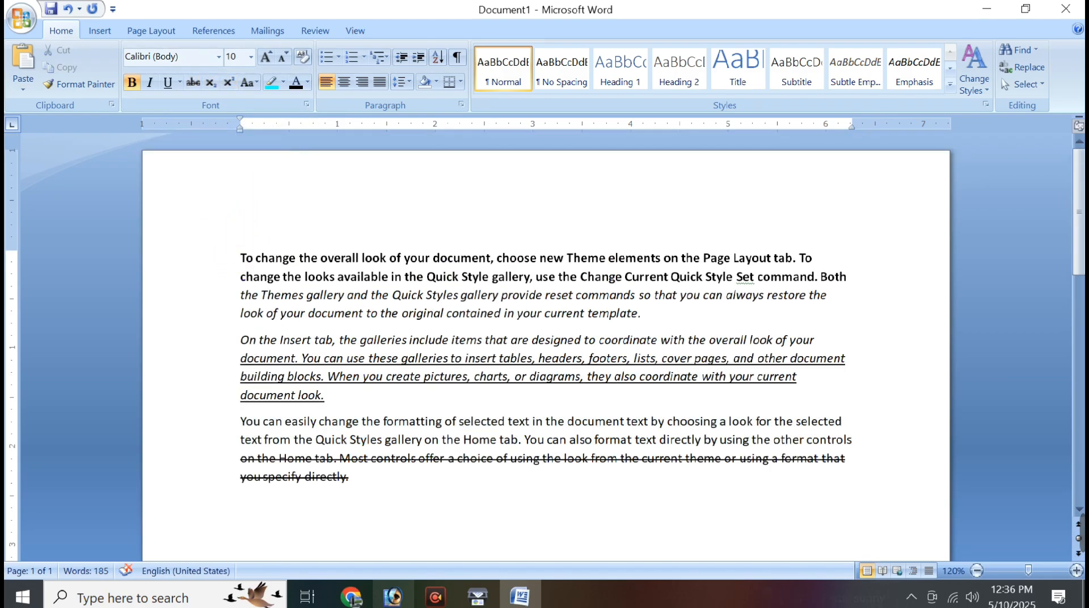
key("Return")
left_click(227, 235)
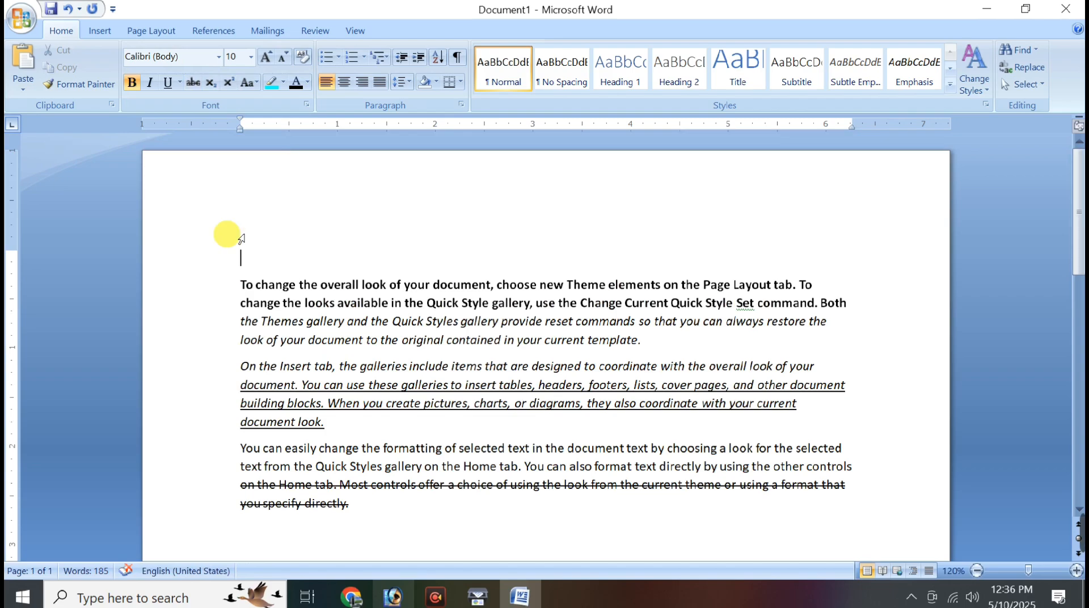
type("H2")
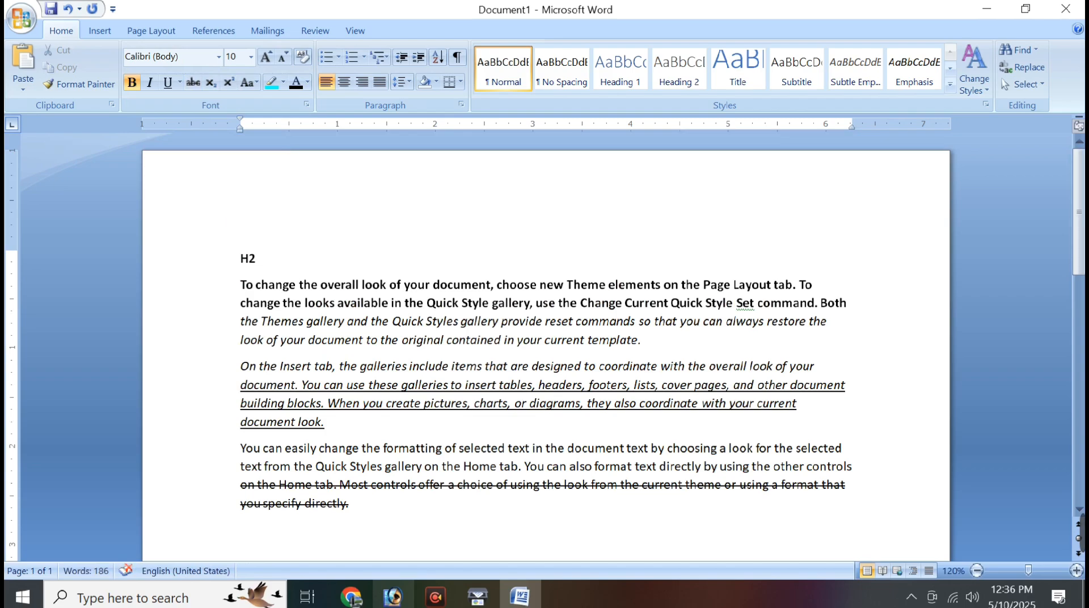
type("O a2+")
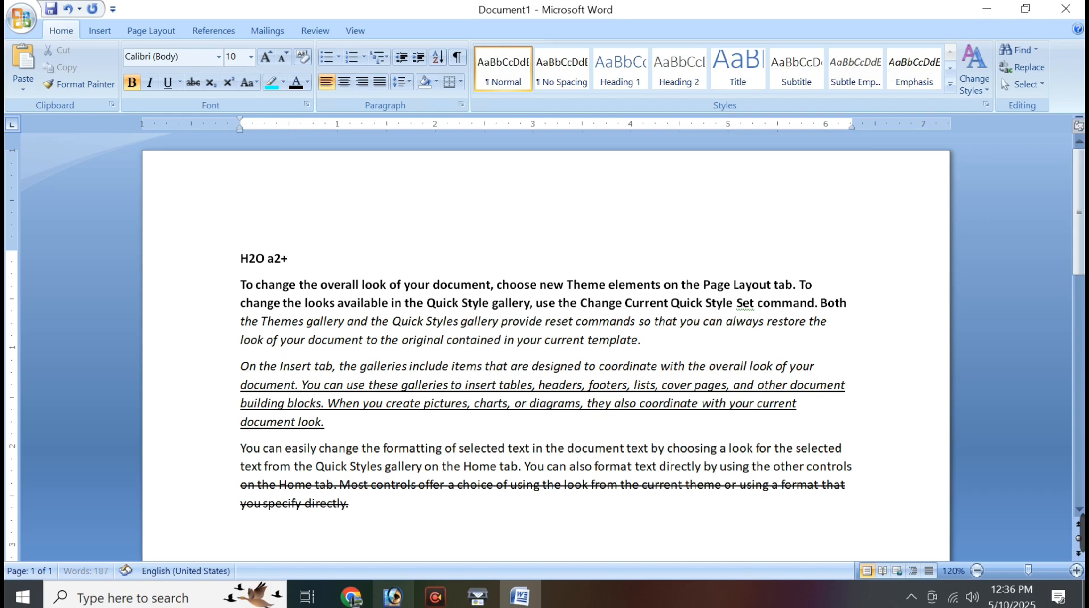
type("b2")
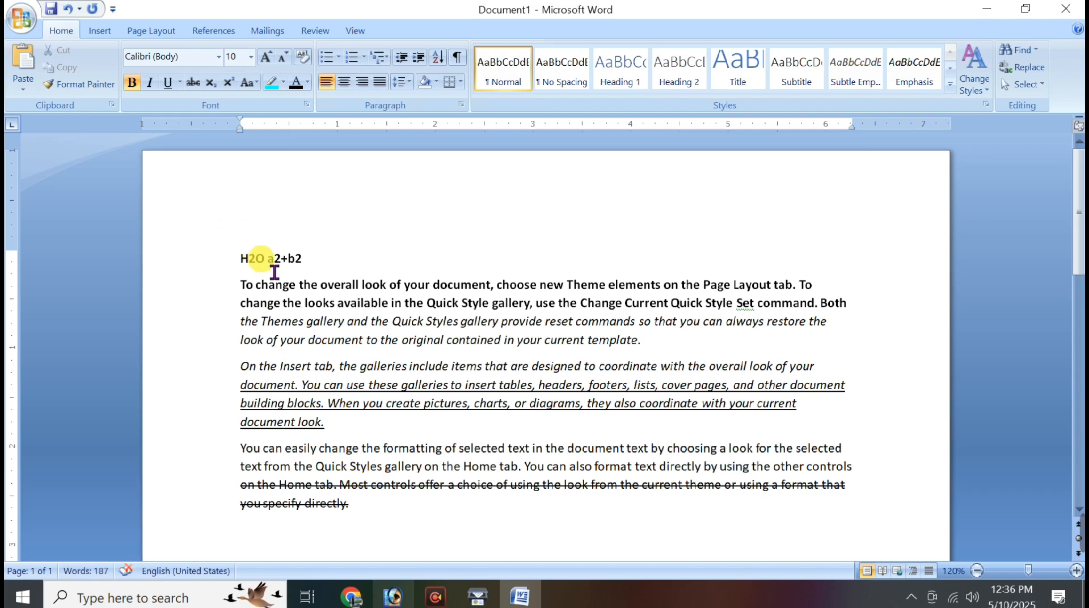
left_click(268, 259)
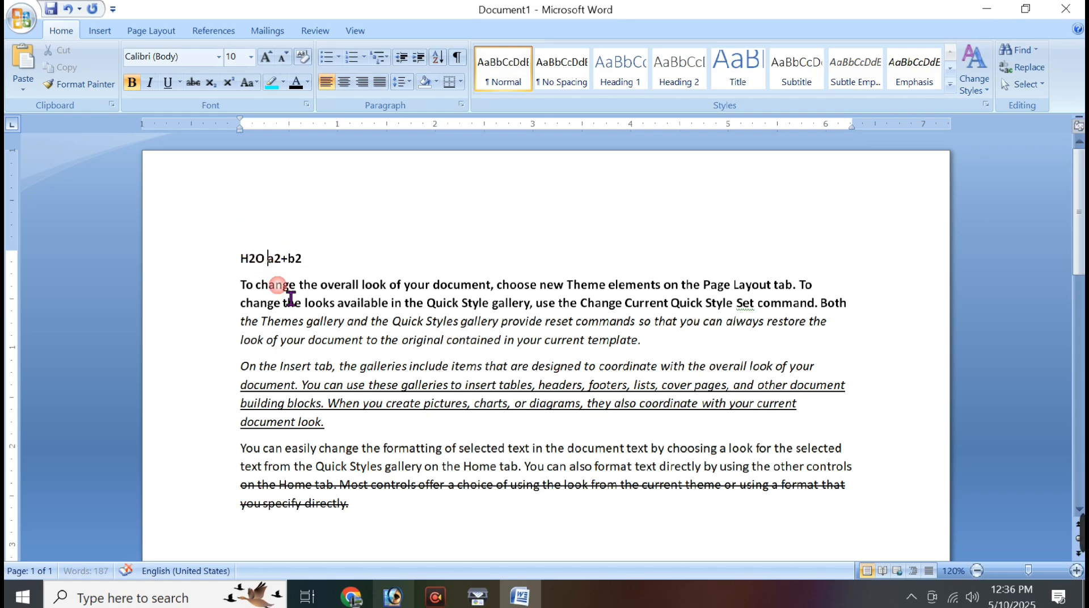
key("Return")
Step: Format the 2 in "H2O" as subscript
left_click_drag(248, 259, 257, 259)
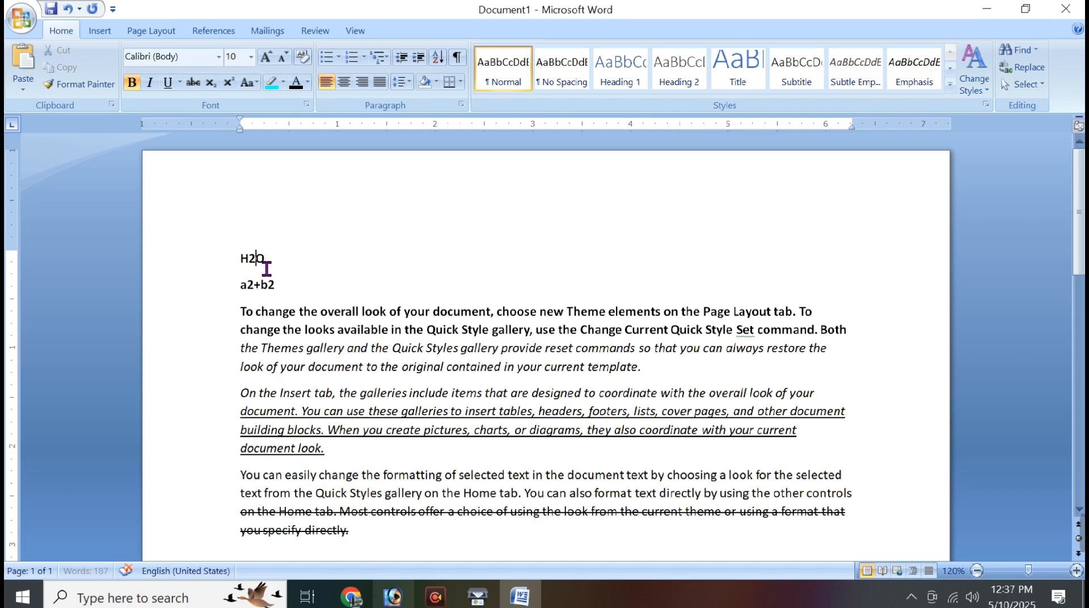
left_click(295, 261)
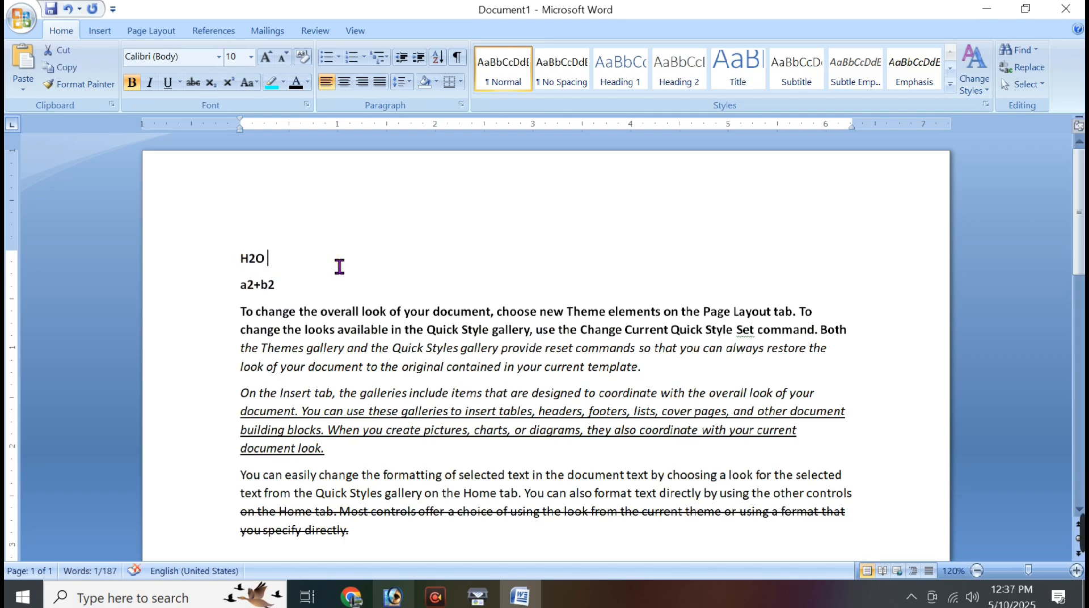
left_click(269, 258)
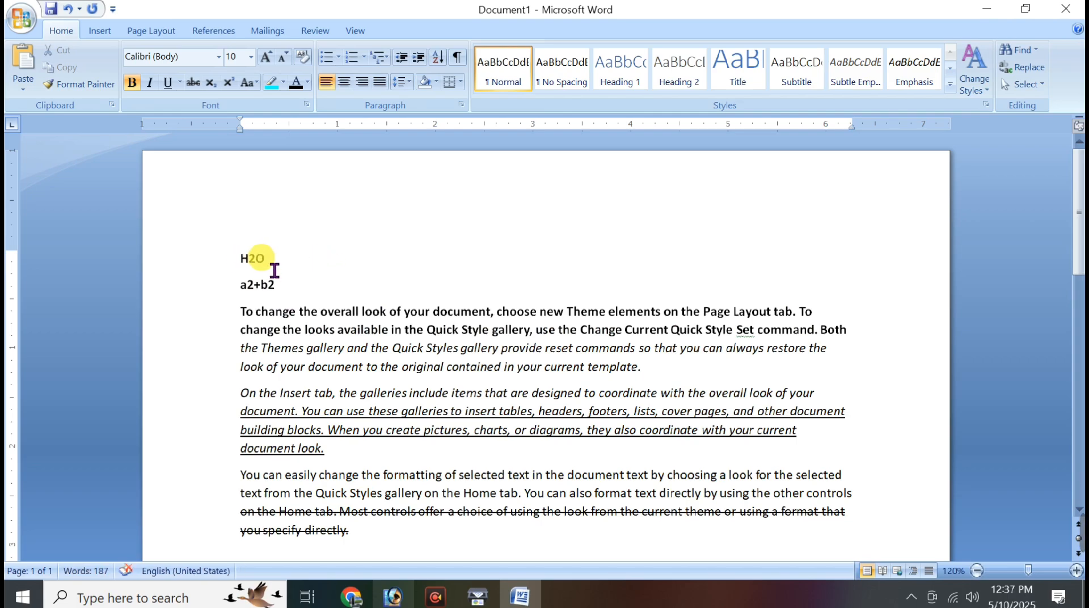
left_click_drag(257, 259, 248, 259)
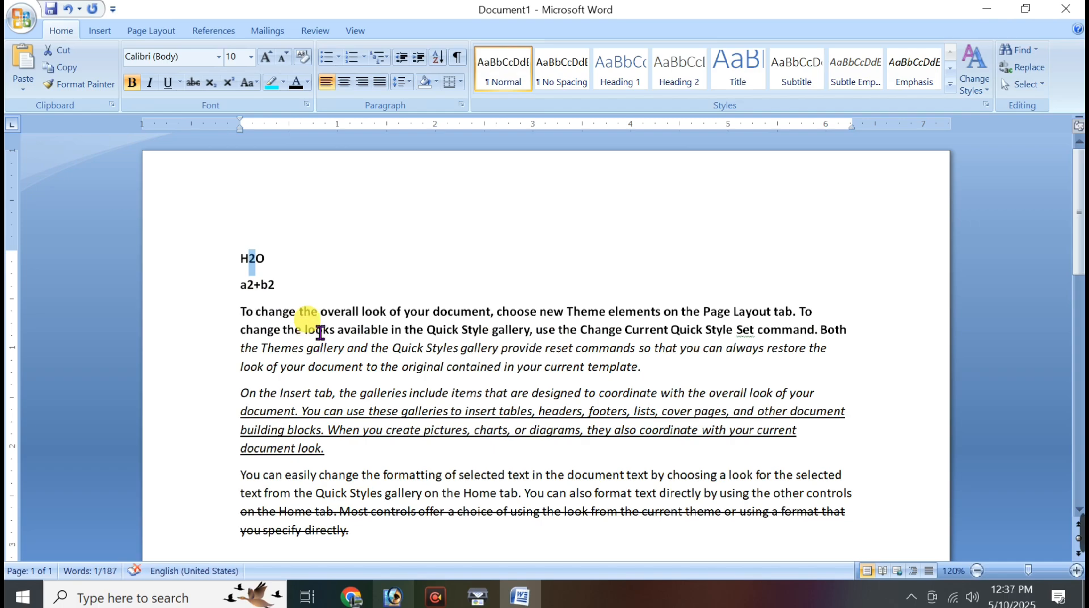
left_click(211, 83)
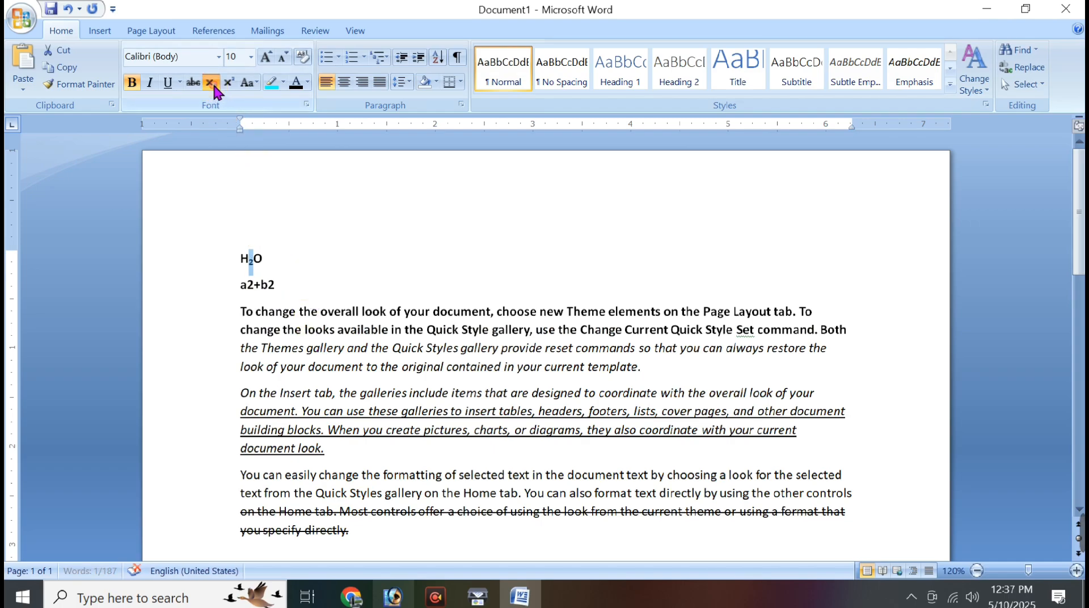
left_click(214, 84)
left_click(213, 85)
left_click(213, 85)
left_click(213, 85)
left_click(213, 84)
left_click(213, 85)
left_click(213, 84)
left_click(213, 85)
Step: Format both 2s in the "a2+b2" line as superscript
left_click(255, 284)
left_click_drag(269, 285, 283, 295)
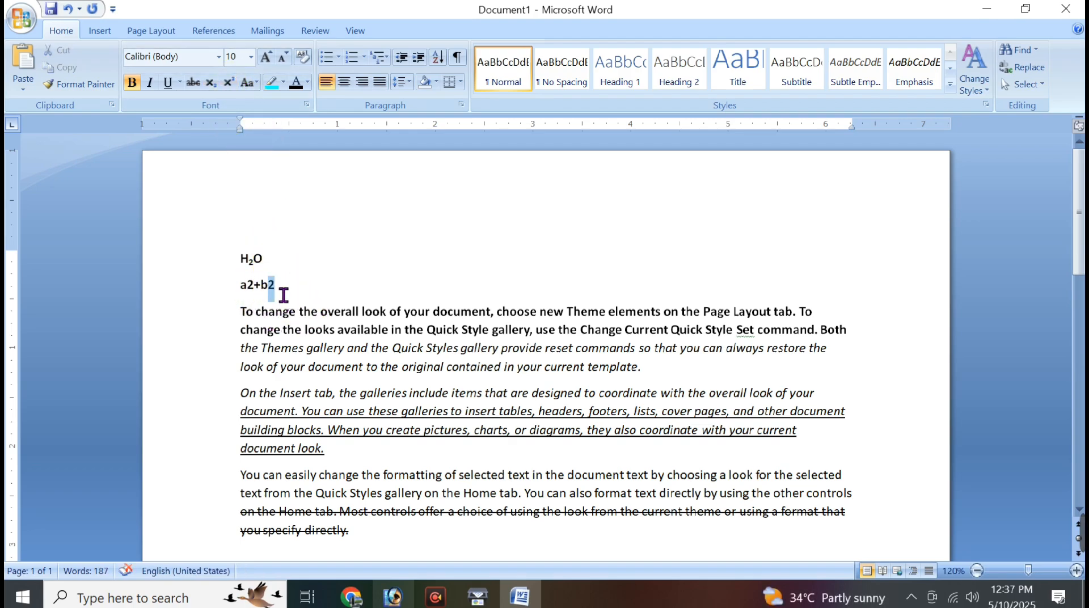
left_click(229, 82)
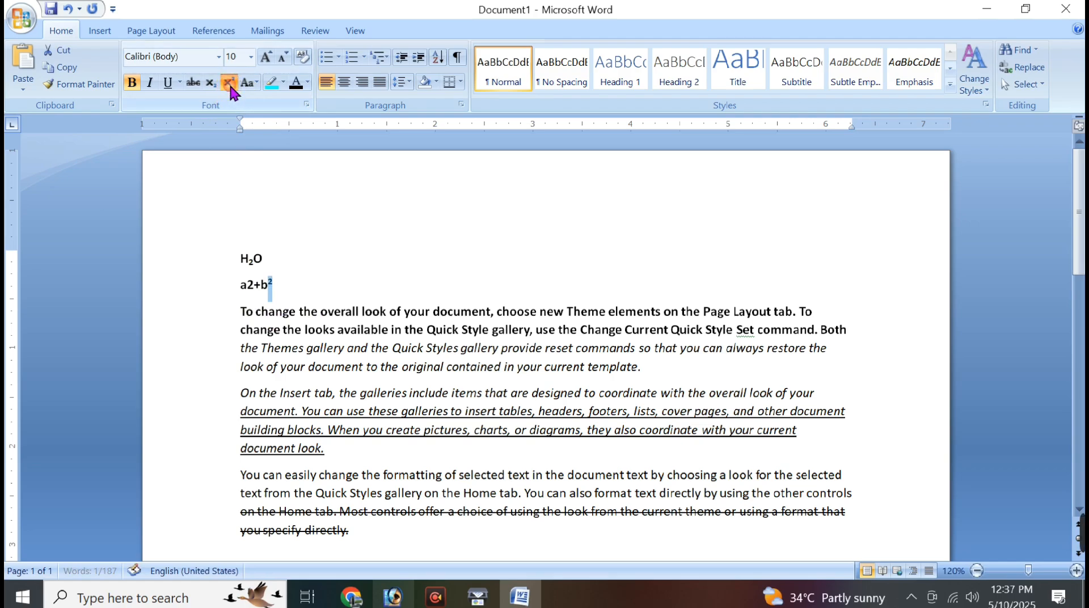
left_click_drag(247, 285, 253, 287)
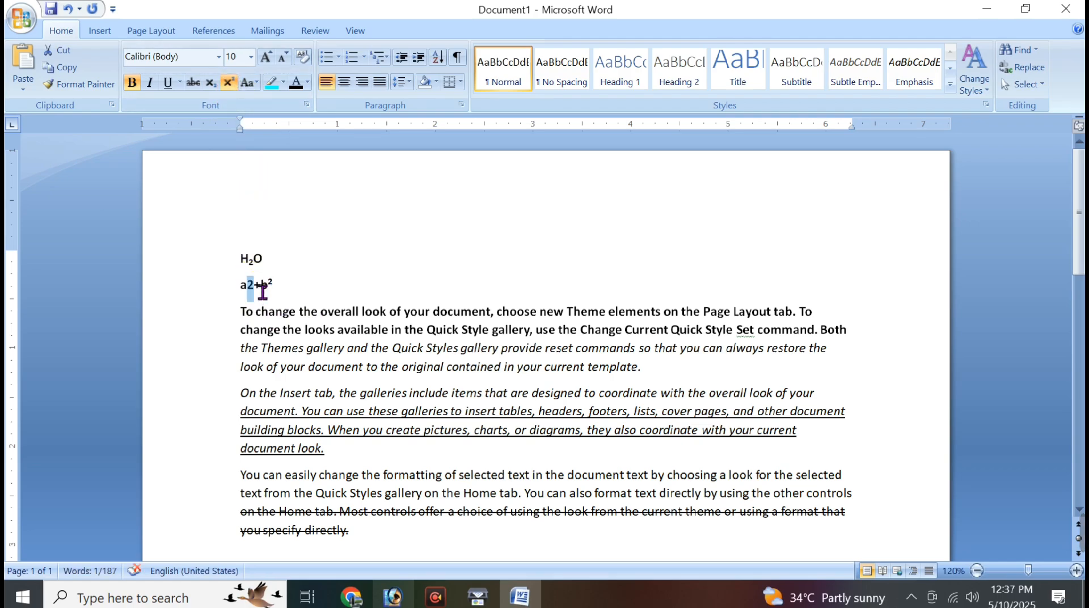
left_click(227, 82)
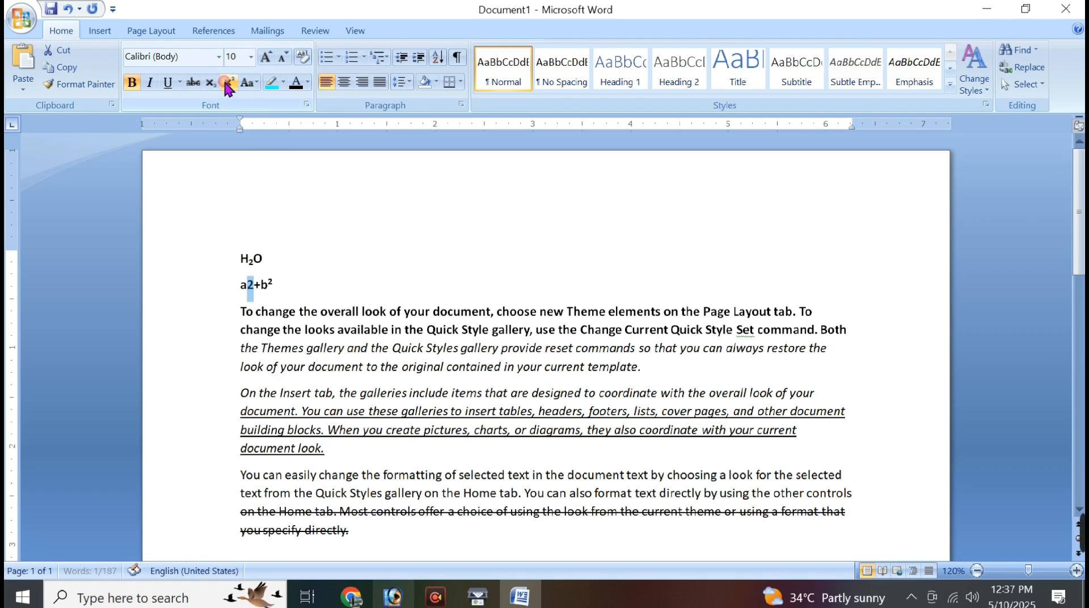
left_click(334, 295)
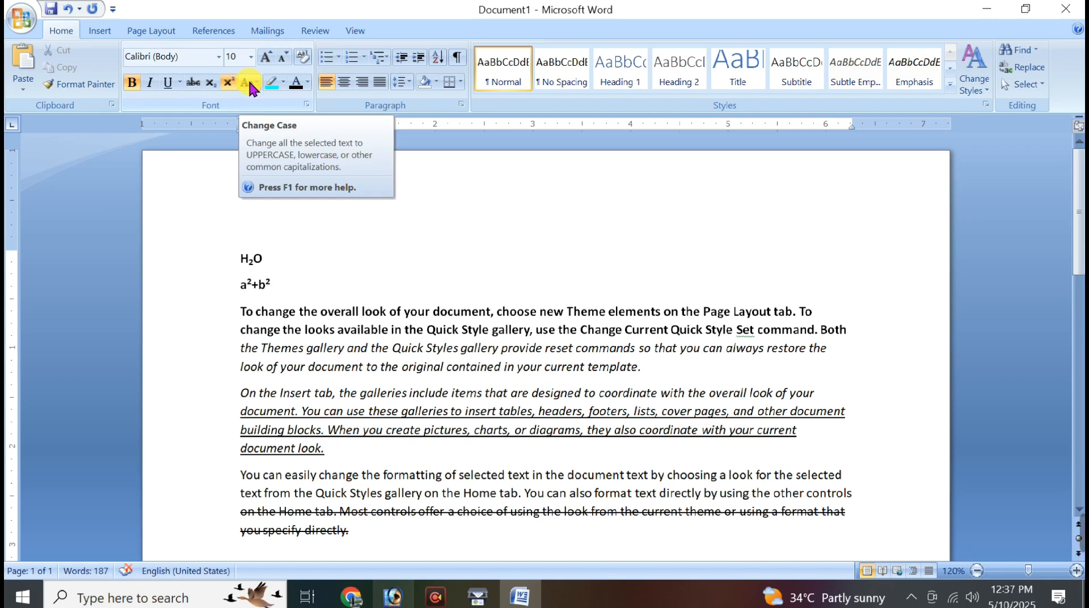
Step: Apply Sentence case to the whole first paragraph, beginning "To change the overall look"
left_click(658, 370)
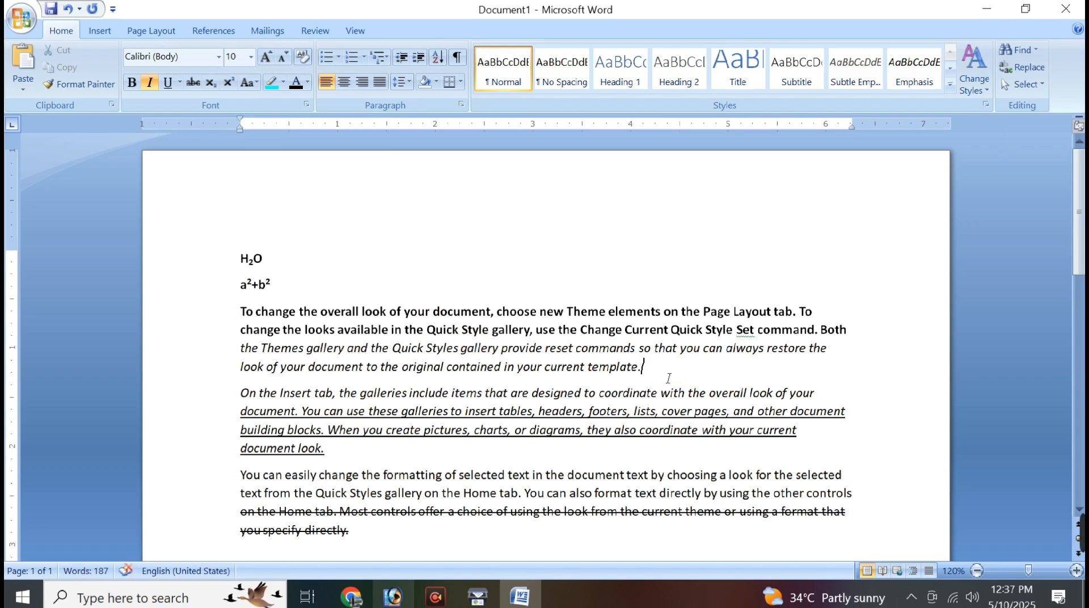
left_click_drag(669, 378, 157, 313)
left_click(368, 330)
left_click_drag(678, 365, 226, 329)
left_click(370, 325)
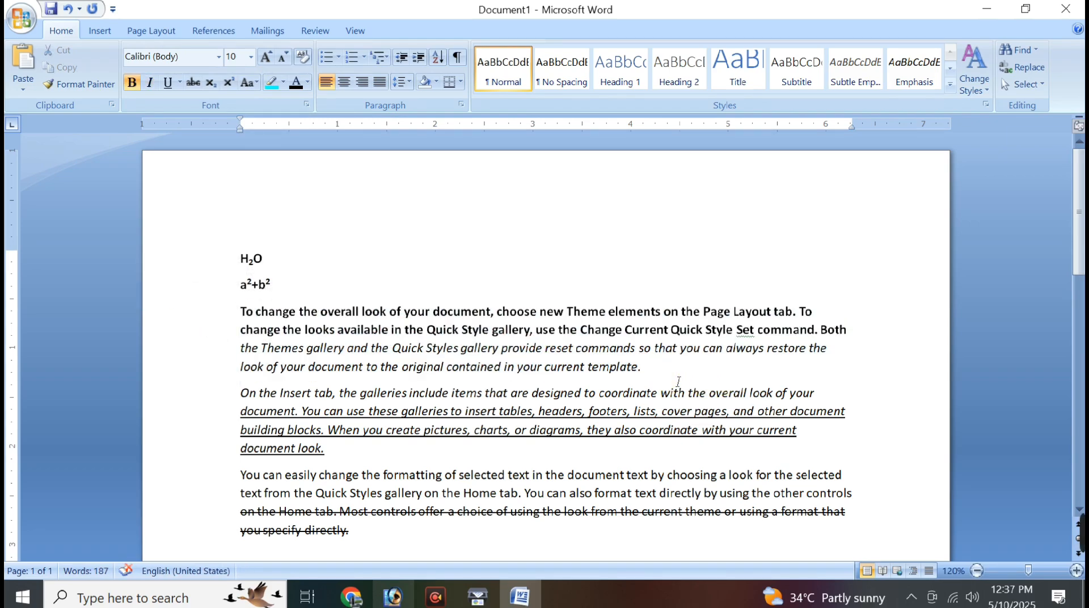
left_click_drag(678, 382, 210, 326)
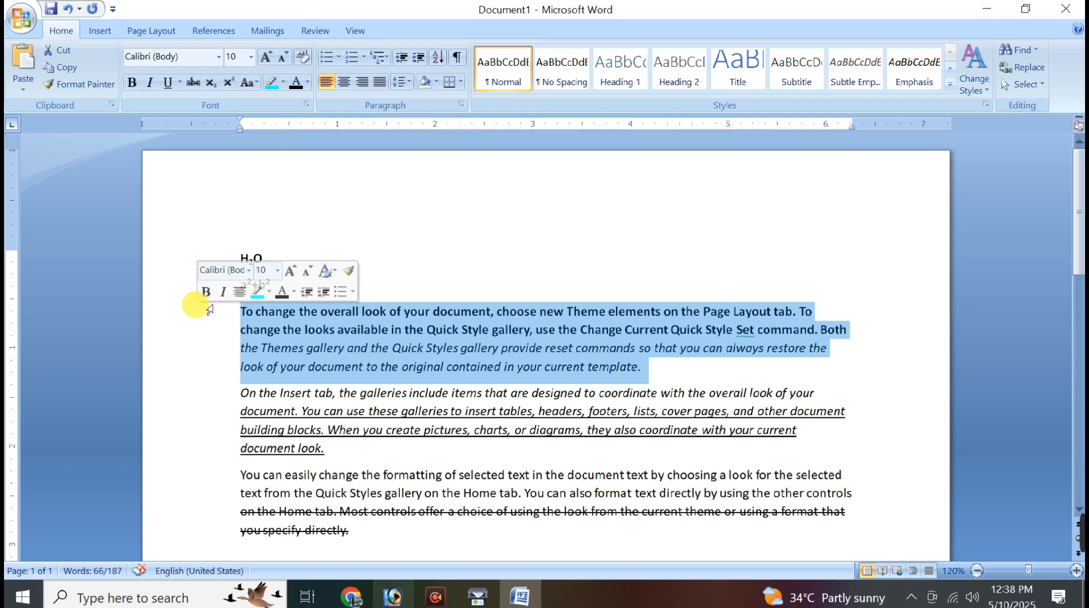
left_click(256, 82)
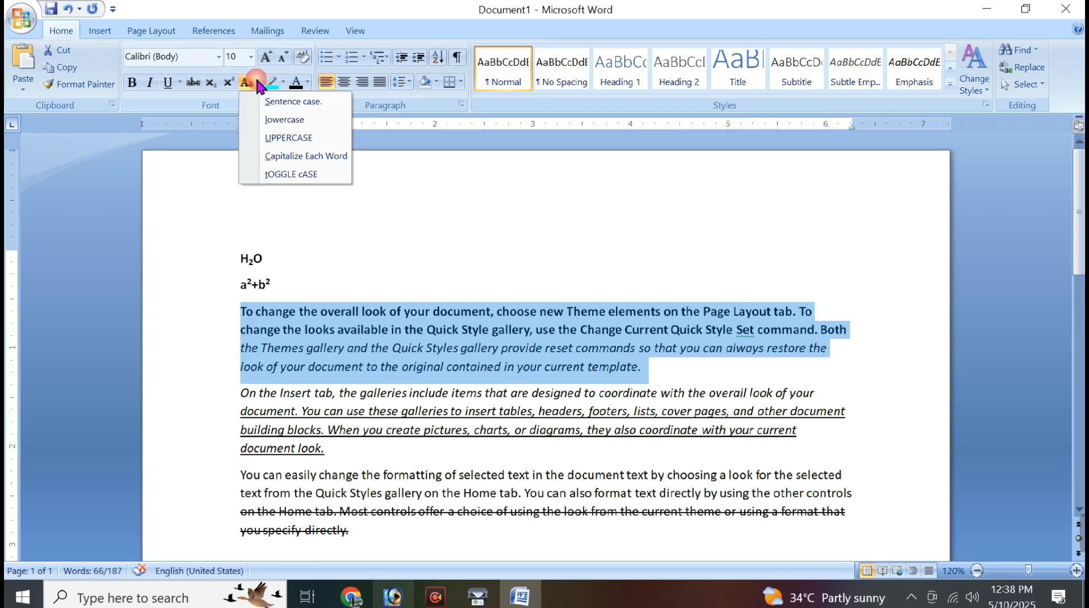
left_click(305, 104)
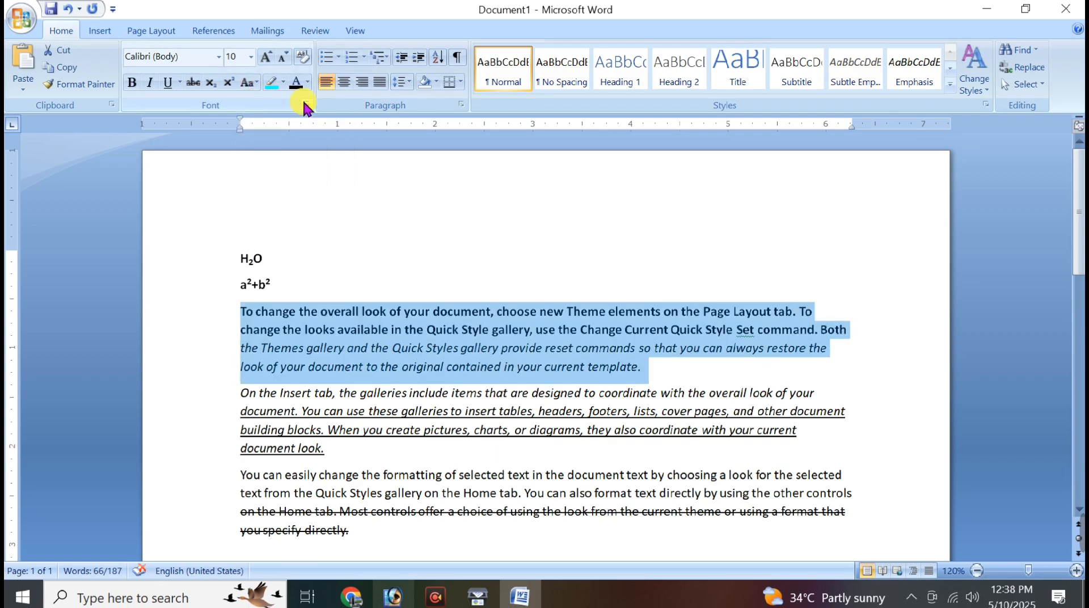
Step: Switch the first paragraph's text to lowercase and UPPERCASE, alternating between the two cases twice
left_click(255, 80)
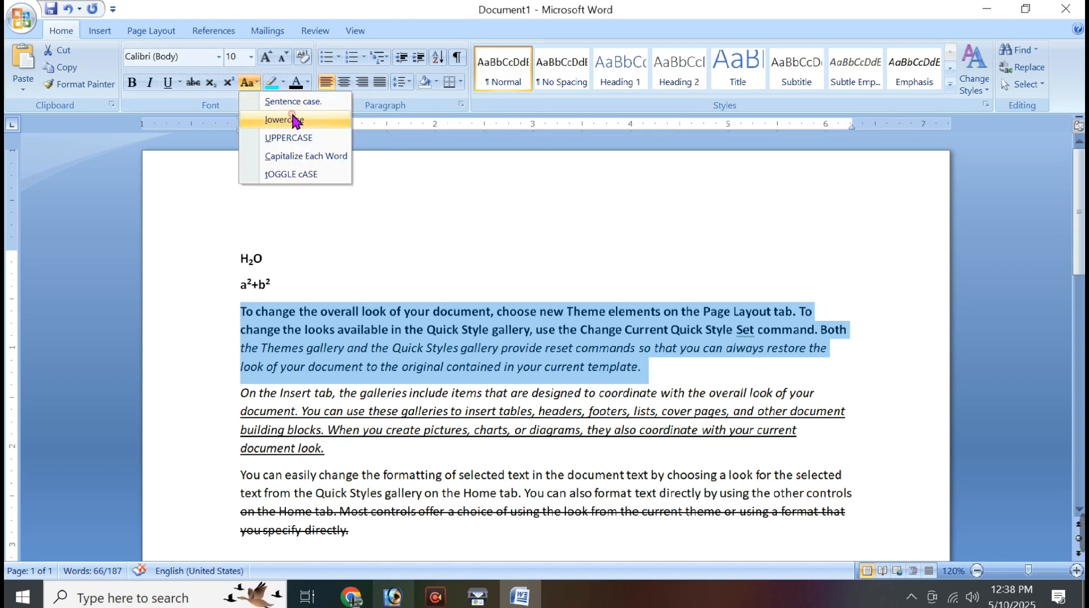
left_click(295, 121)
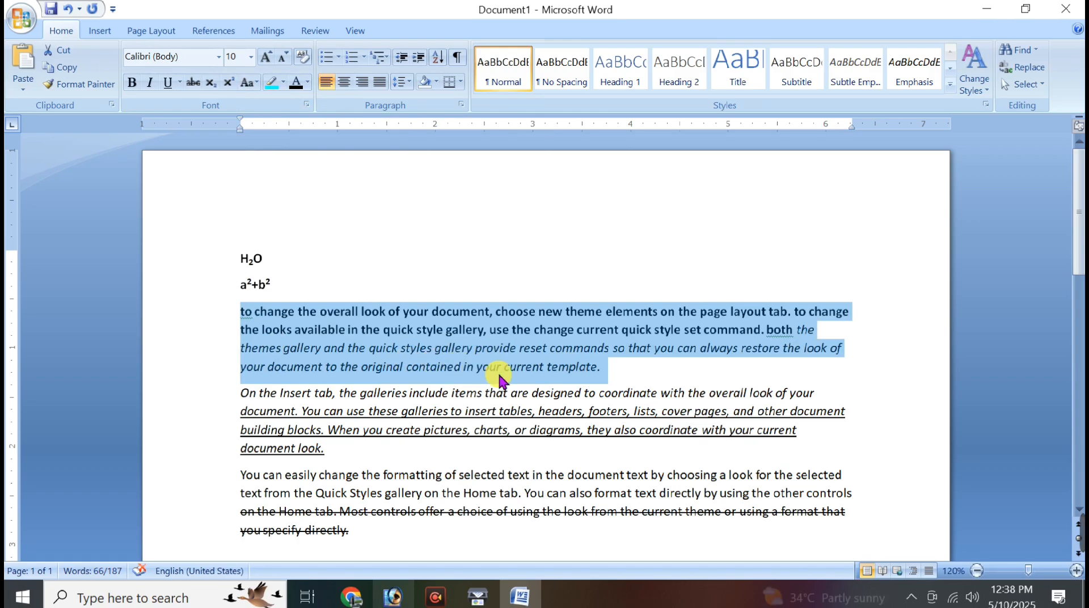
left_click(248, 82)
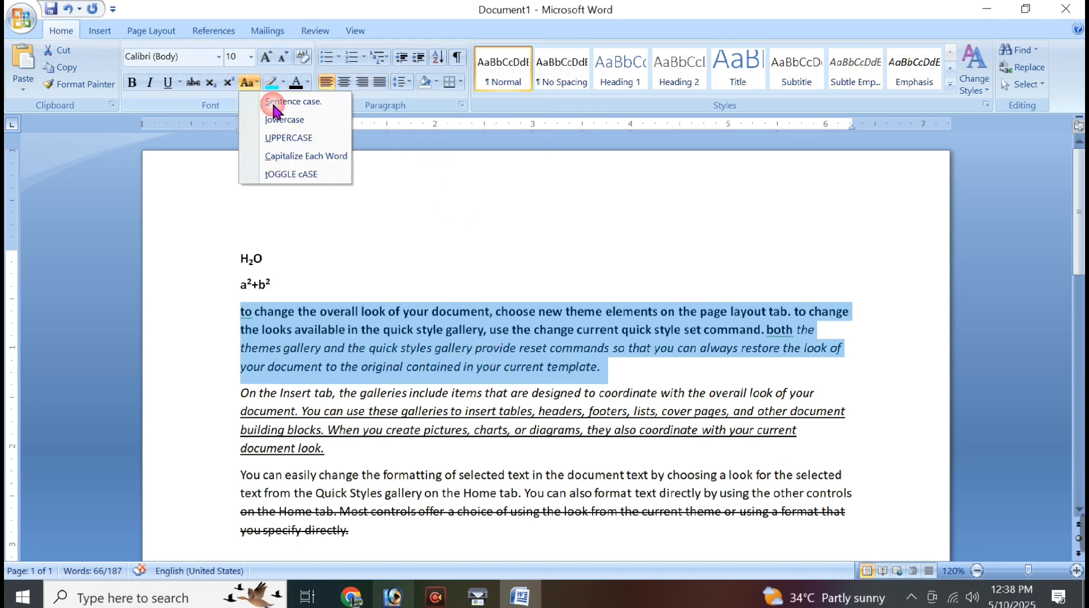
left_click(290, 139)
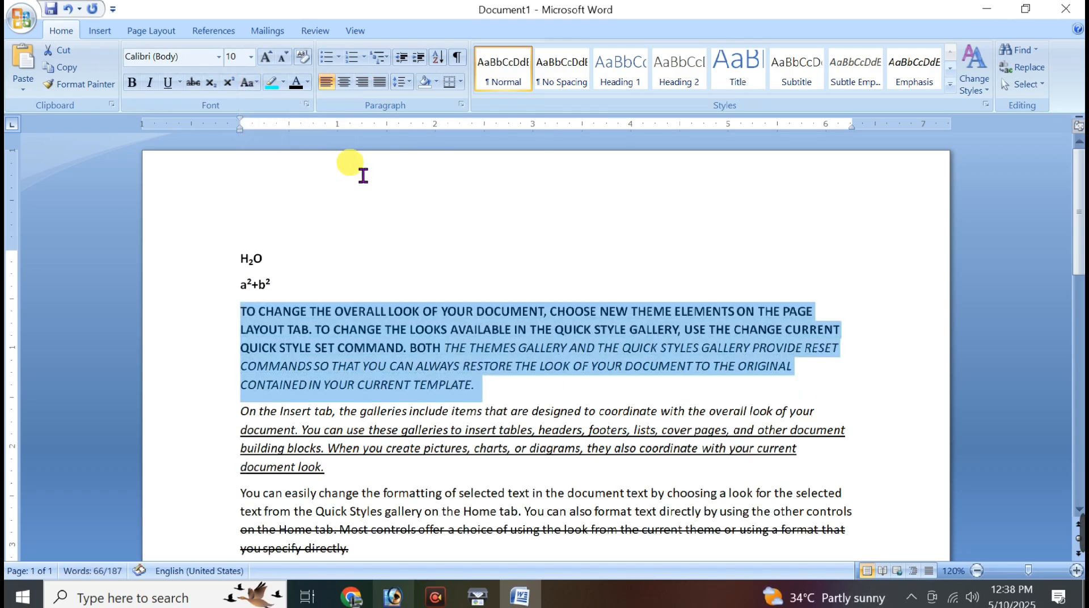
left_click(254, 81)
left_click(284, 118)
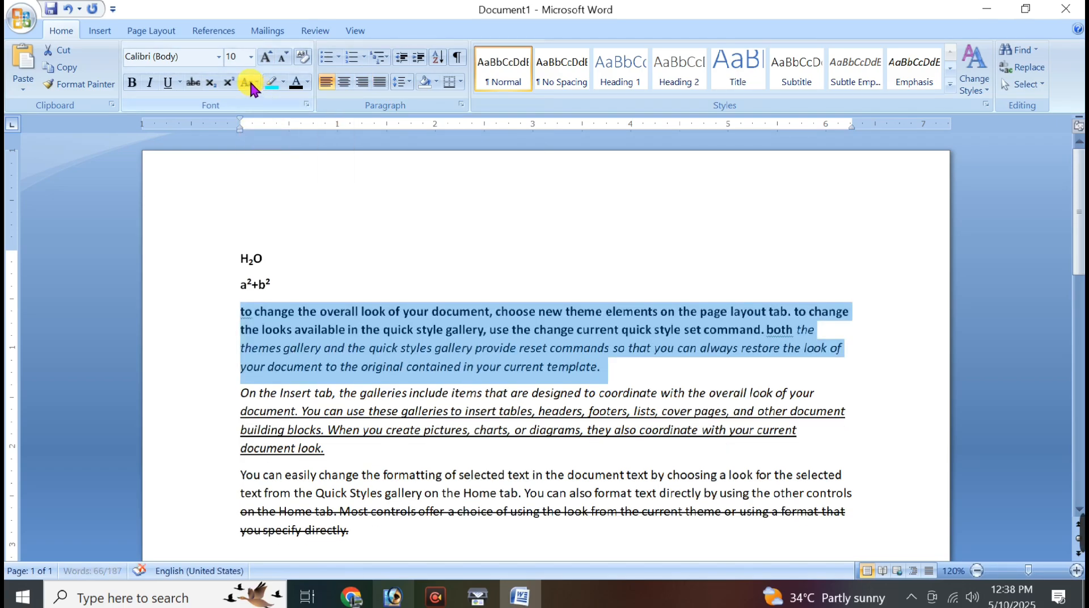
left_click(250, 82)
left_click(279, 136)
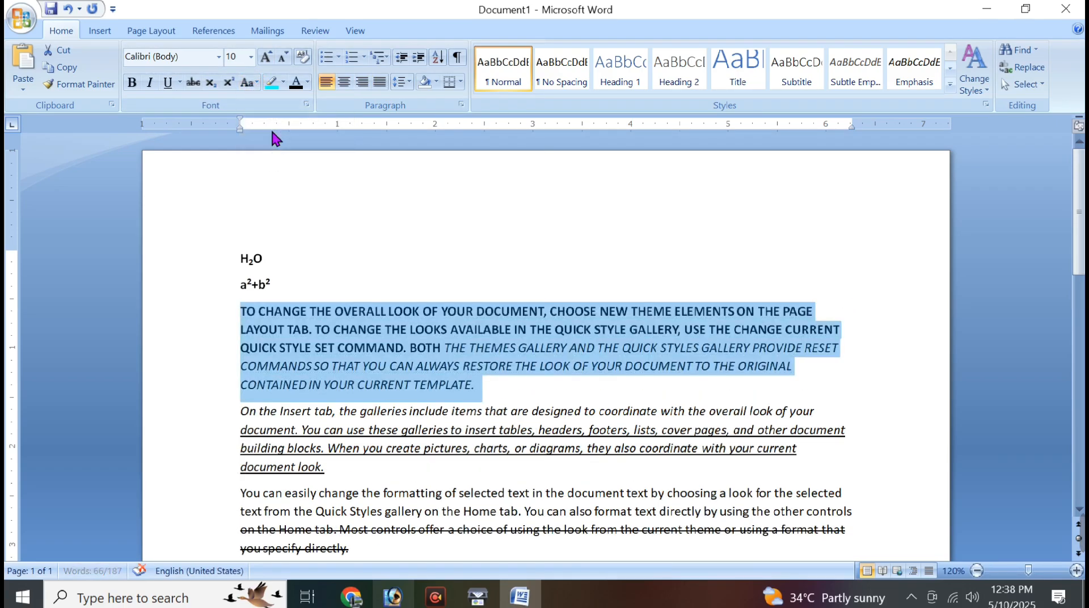
Step: Remove the italics from the first paragraph and change its case to Capitalize Each Word
left_click(151, 84)
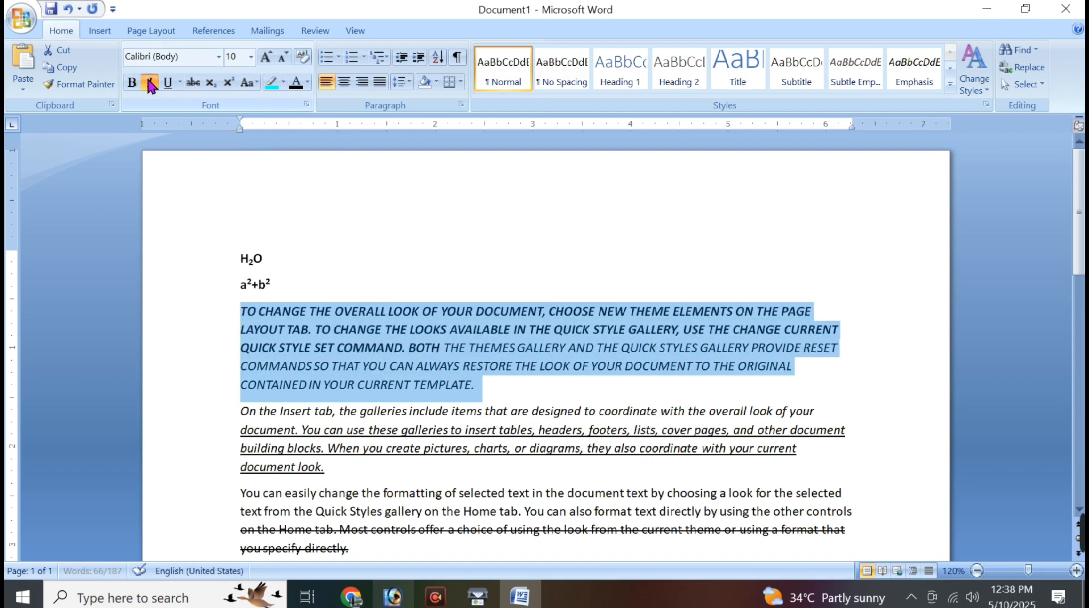
left_click(150, 84)
left_click(259, 82)
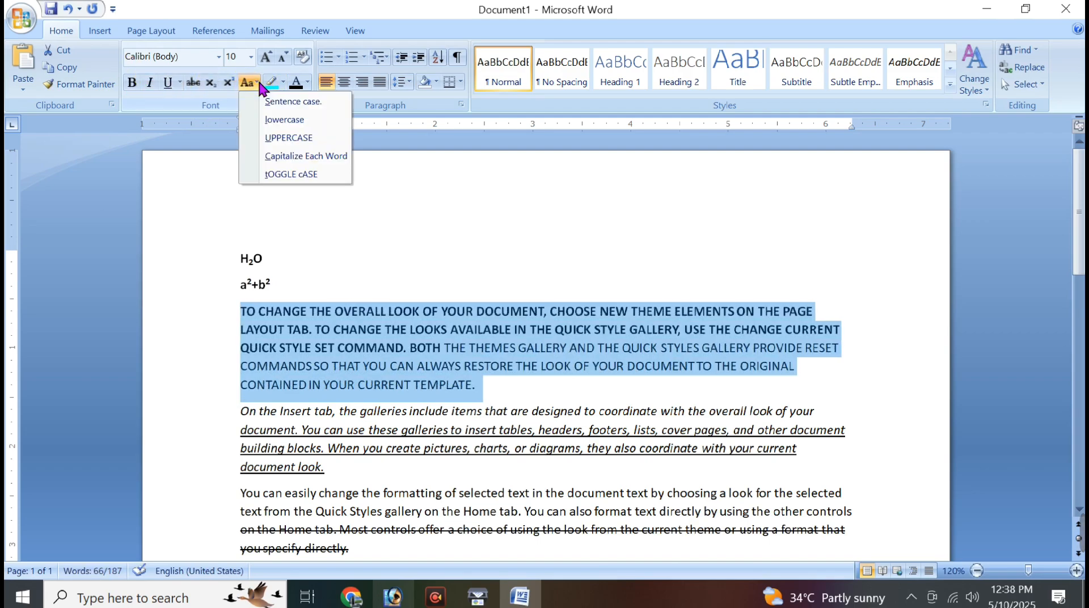
left_click(289, 161)
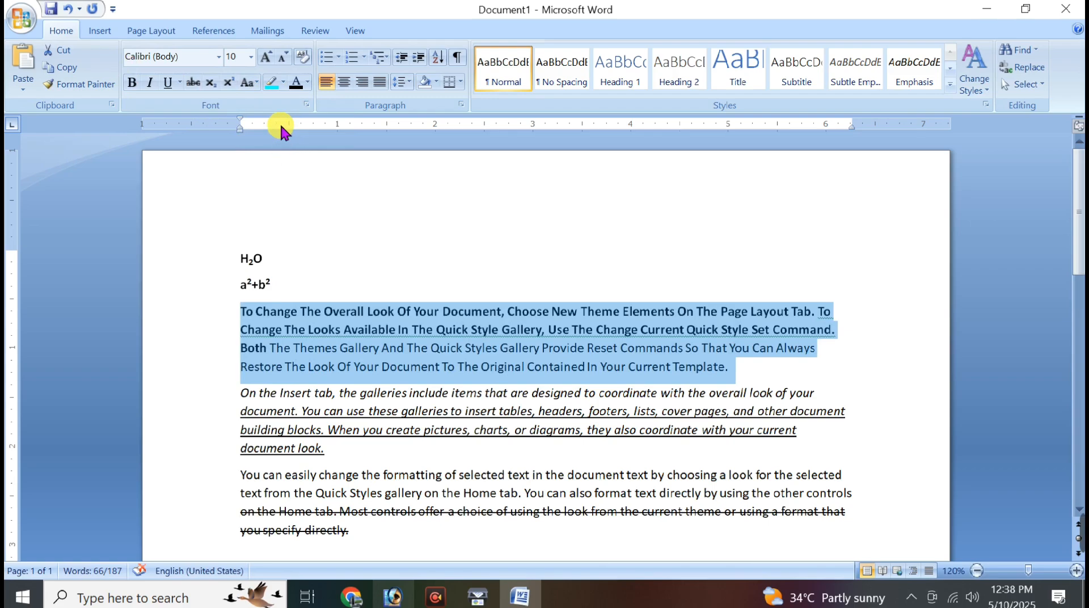
Step: Apply tOGGLE cASE to the first paragraph, followed by UPPERCASE
left_click(245, 83)
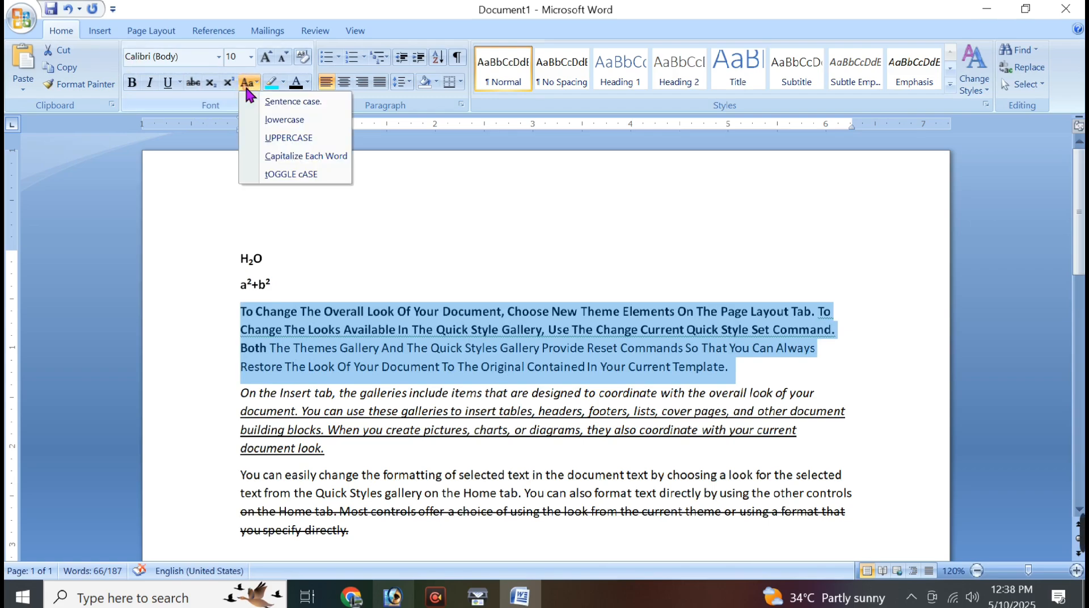
left_click(278, 175)
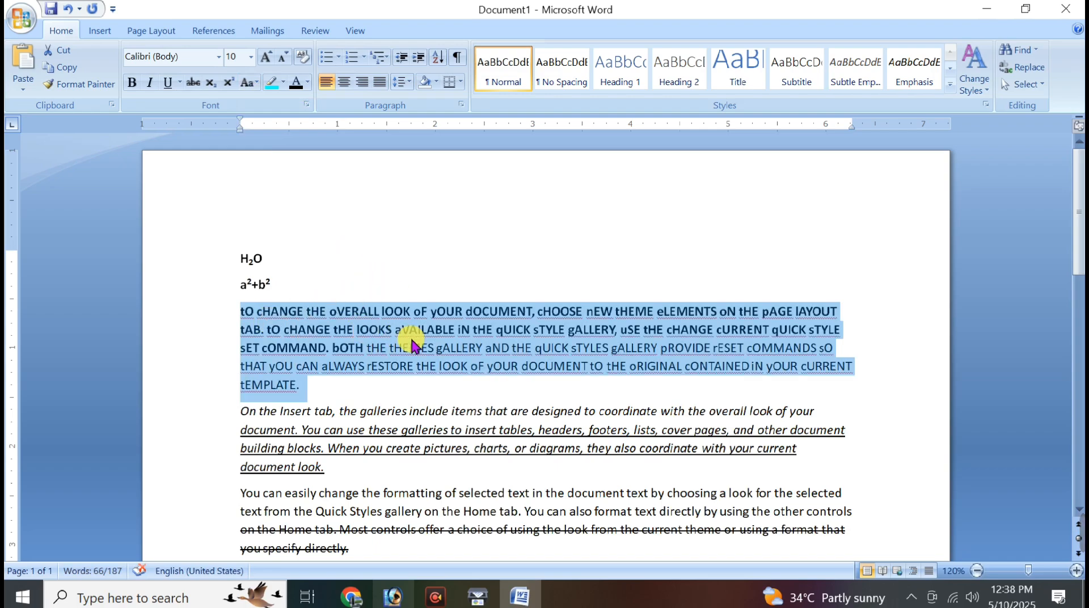
left_click(248, 82)
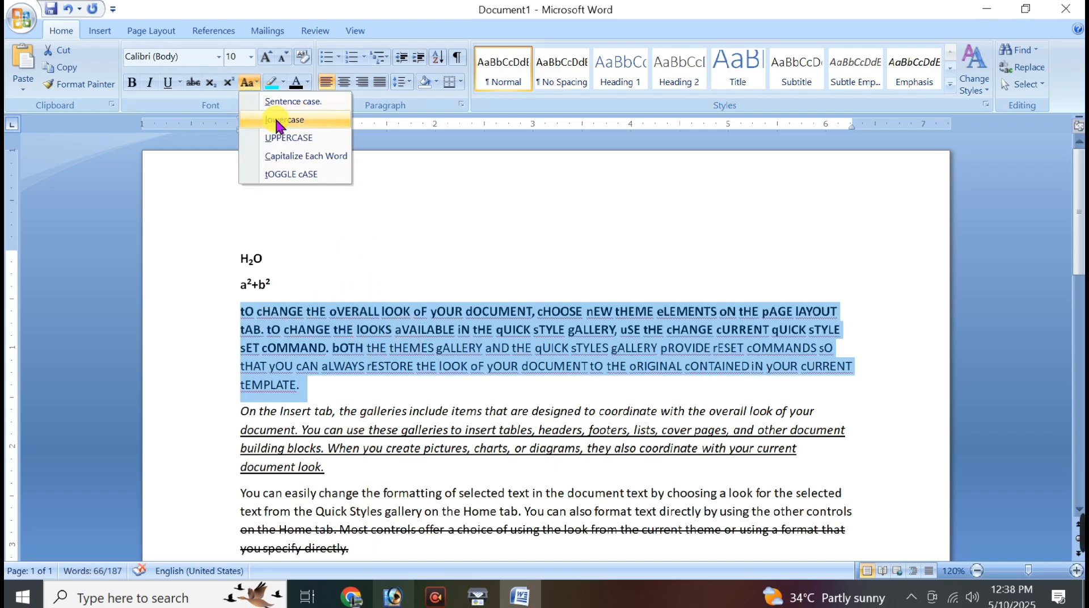
left_click(290, 138)
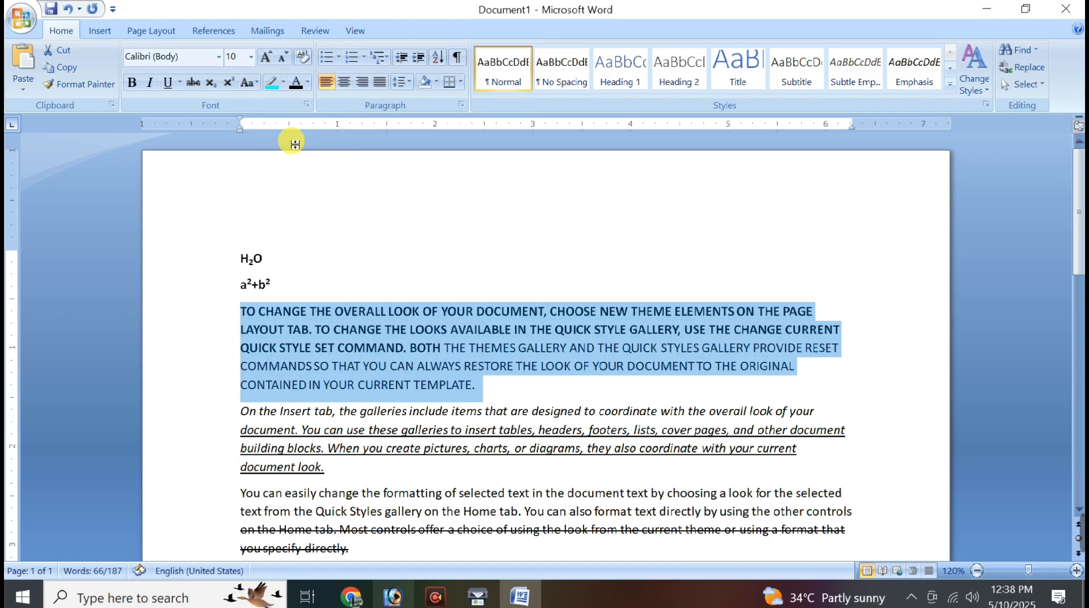
Step: Convert the first paragraph to lowercase and finish by applying Sentence case to it
left_click(245, 85)
left_click(272, 119)
left_click(251, 87)
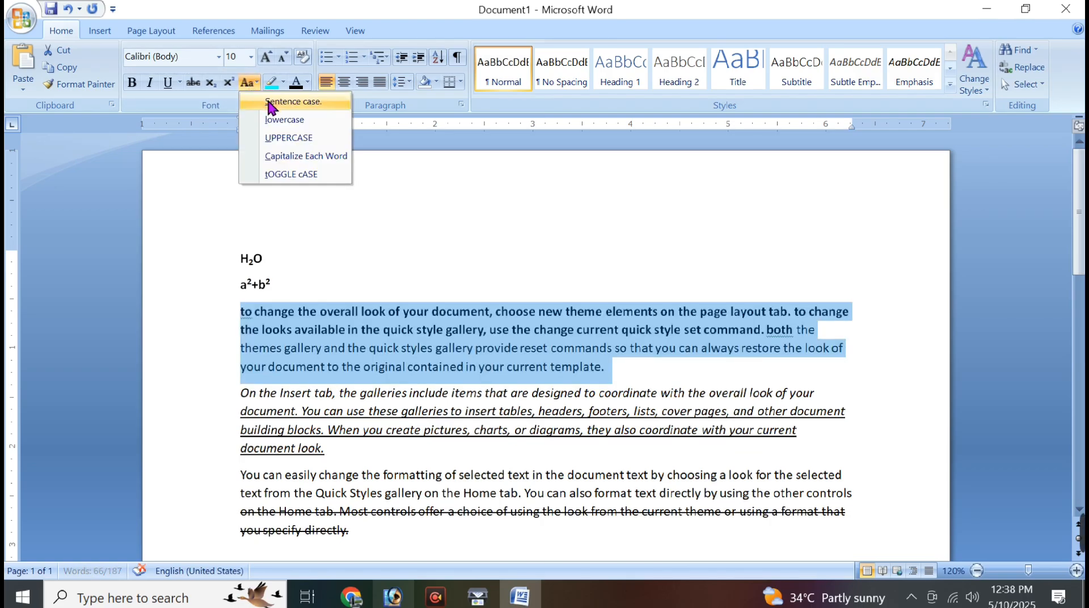
left_click(270, 102)
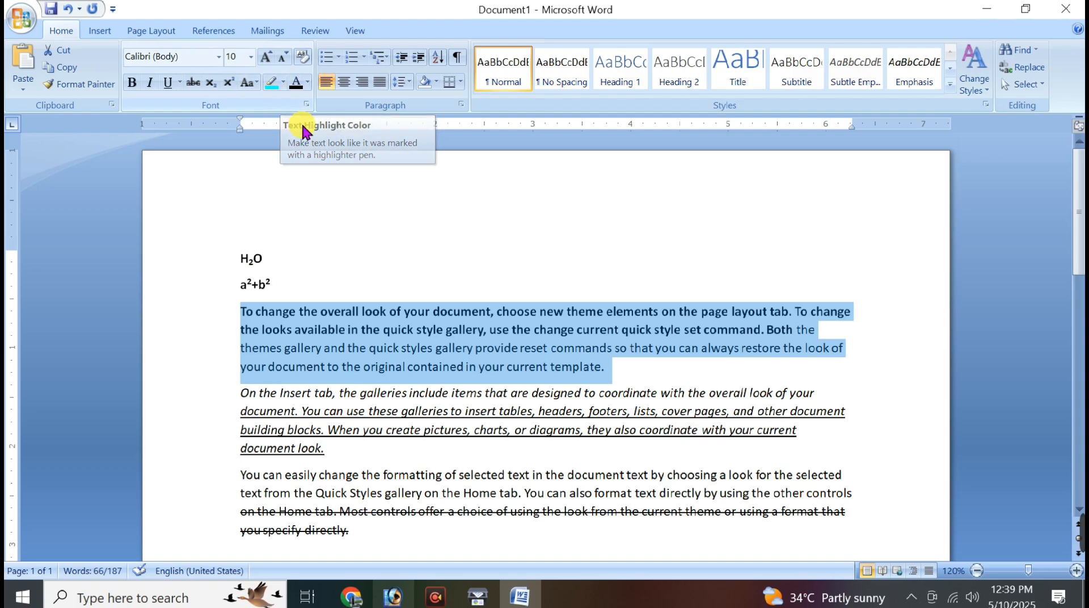
Step: Highlight the first paragraph's first two lines, from "To change the overall look" to "Both the", in bright green
left_click(345, 320)
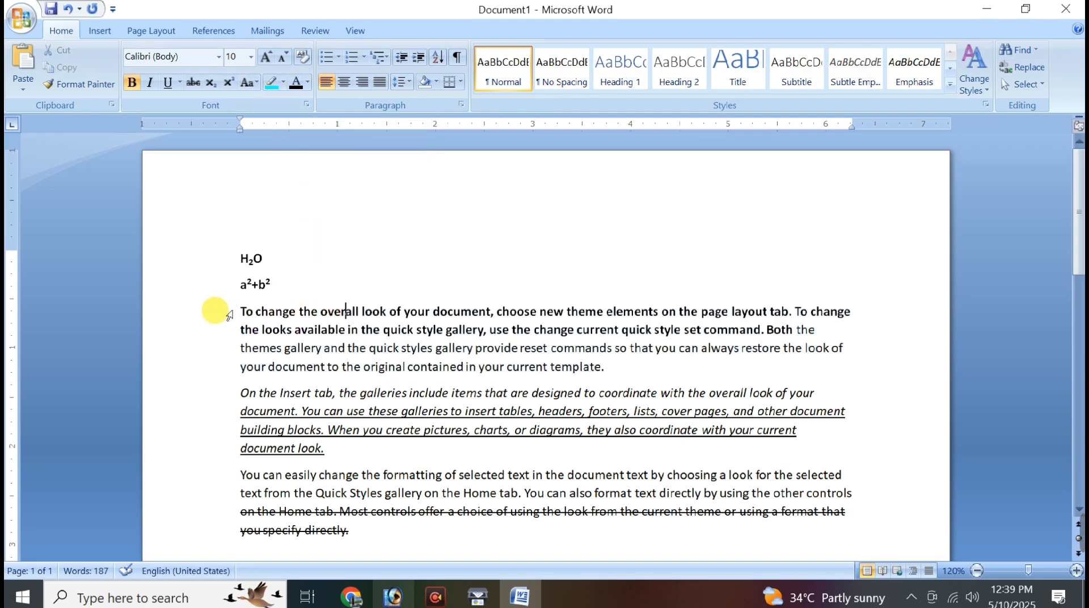
left_click_drag(234, 311, 357, 330)
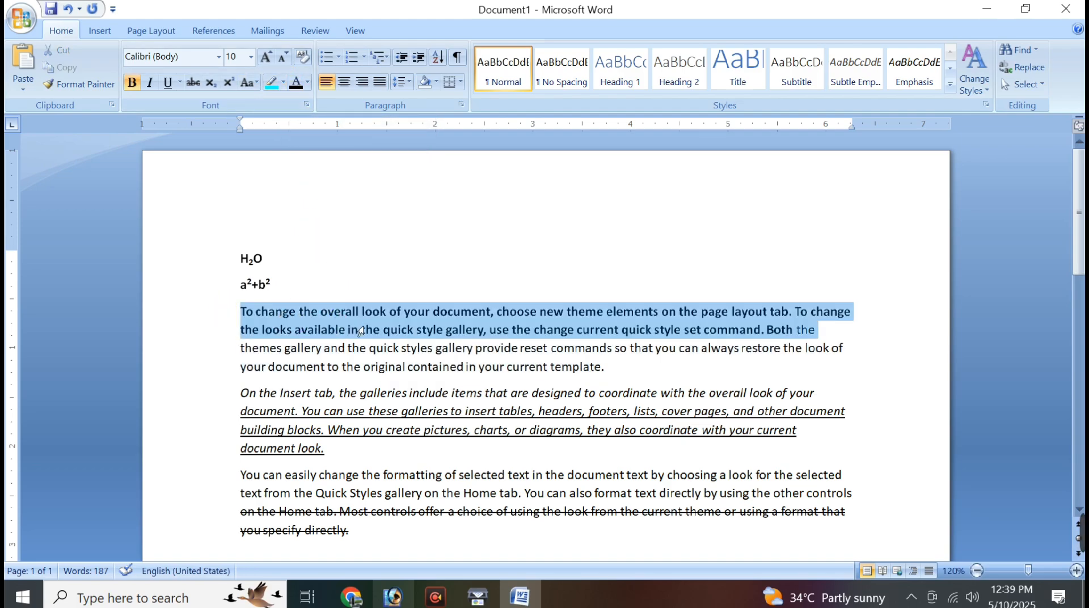
left_click(283, 82)
left_click(300, 104)
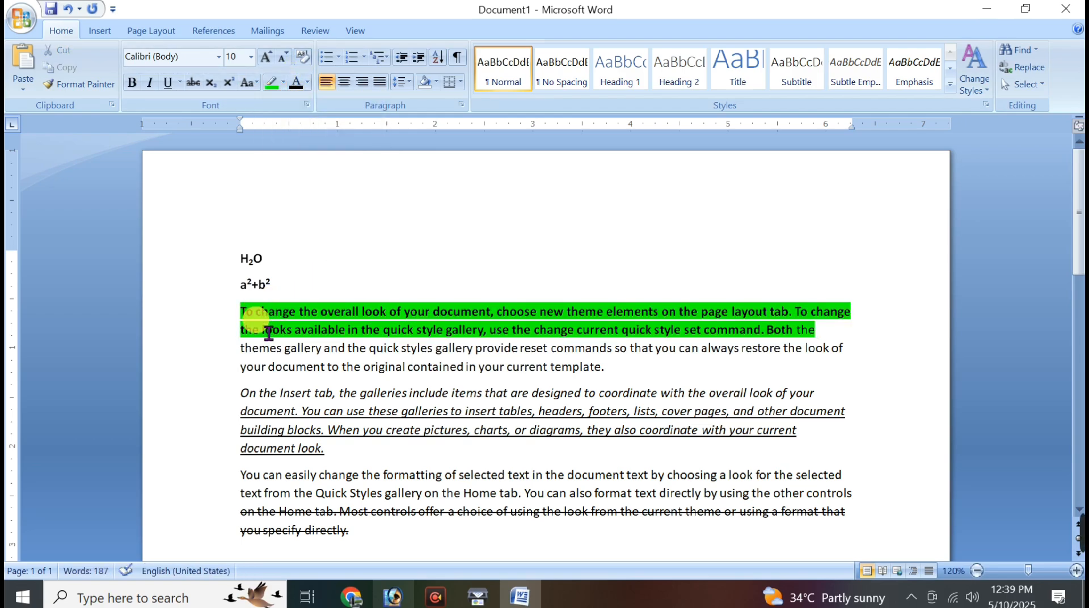
Step: Highlight the first paragraph's text from "themes gallery" to "to the original" in turquoise
left_click_drag(244, 348, 407, 367)
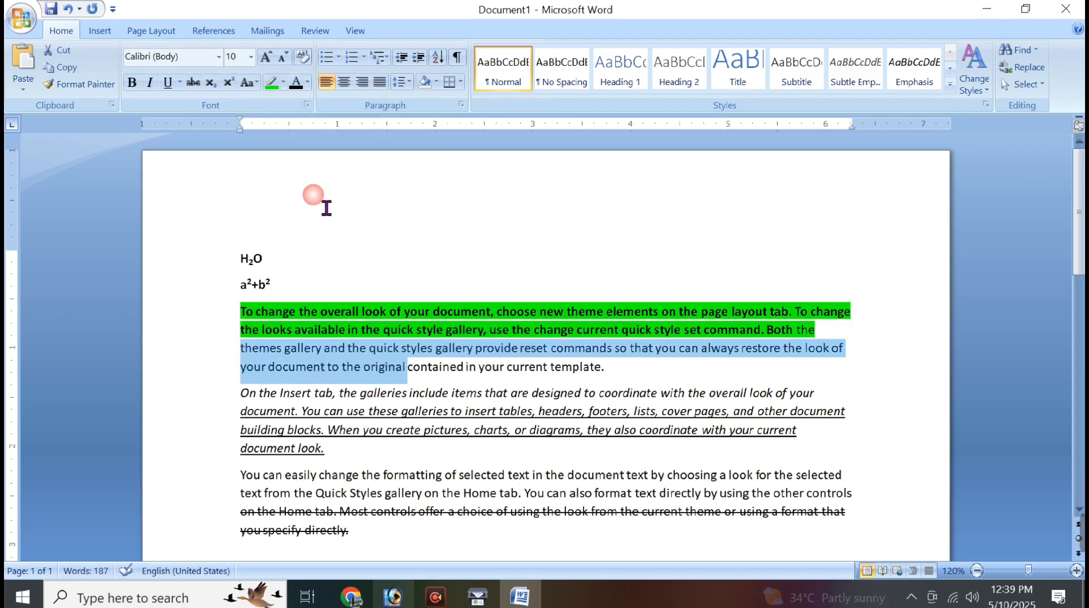
left_click(284, 81)
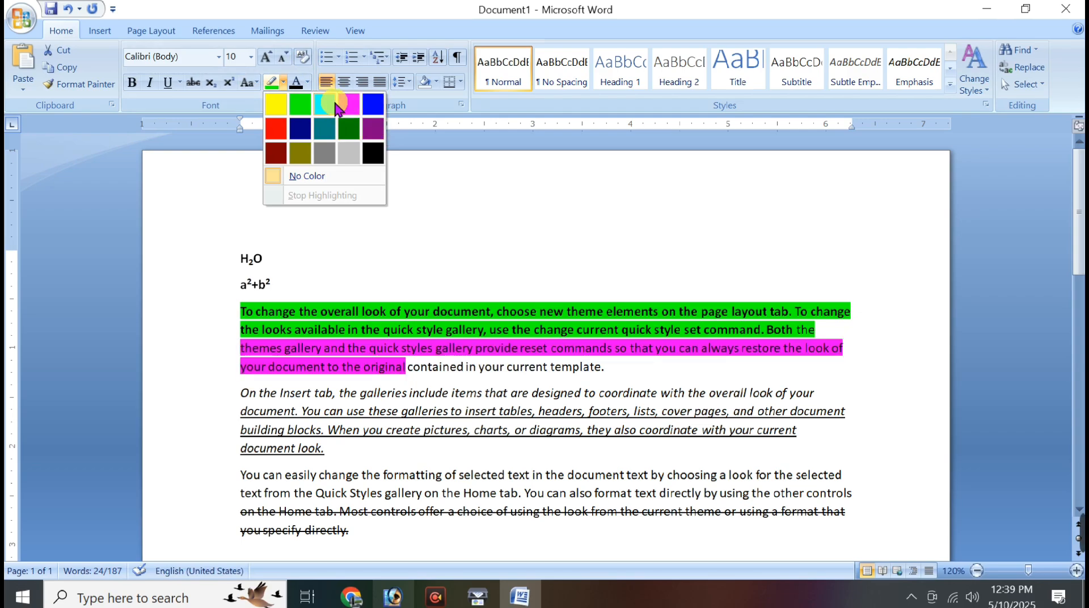
left_click(317, 103)
Step: Highlight the text from "contained in your current template" to "insert tables" in the second paragraph in pink
left_click(408, 366)
left_click_drag(425, 371, 532, 411)
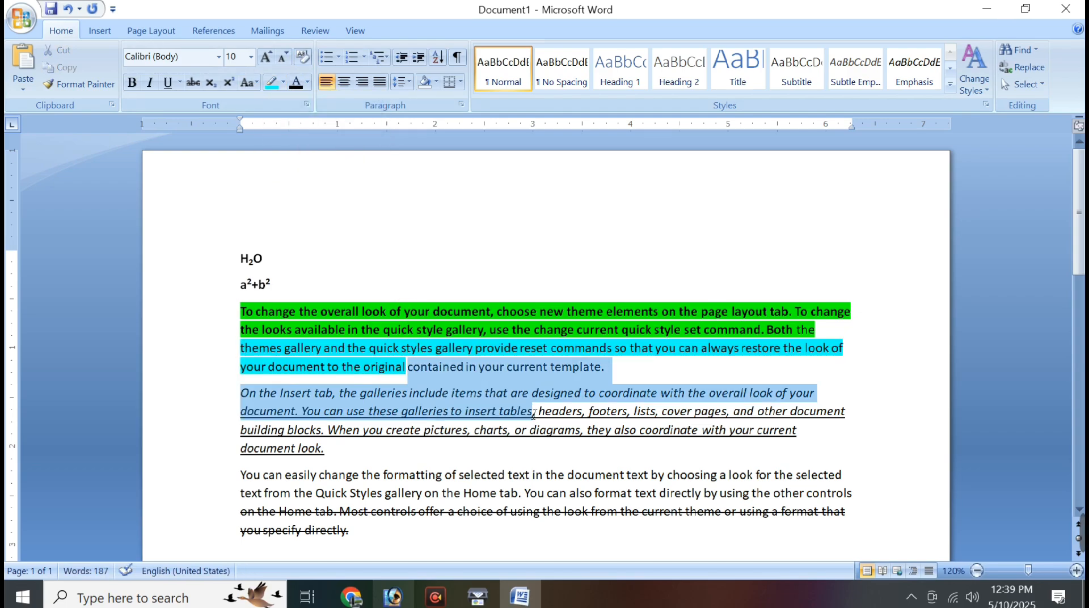
left_click(284, 84)
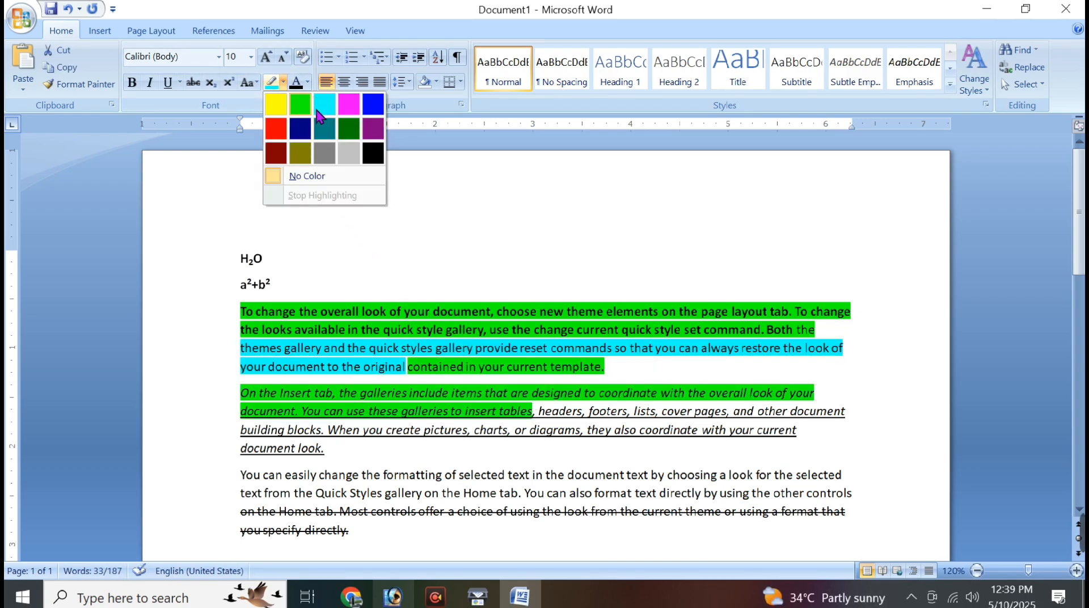
left_click(349, 109)
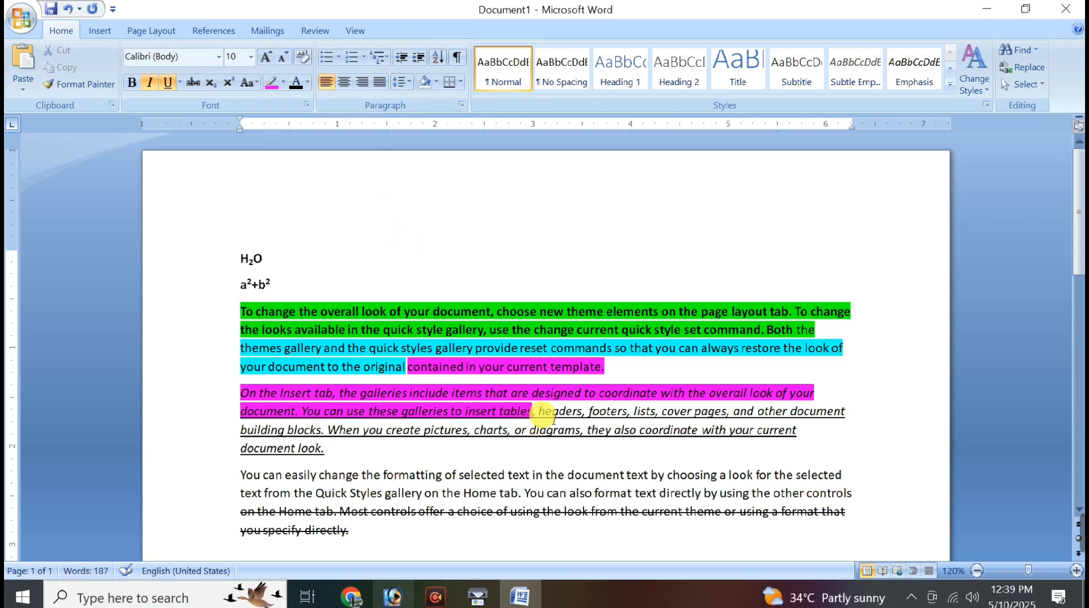
Step: Remove the highlighting from the text between "To change the overall look" and "insert tables"
left_click_drag(537, 412, 214, 328)
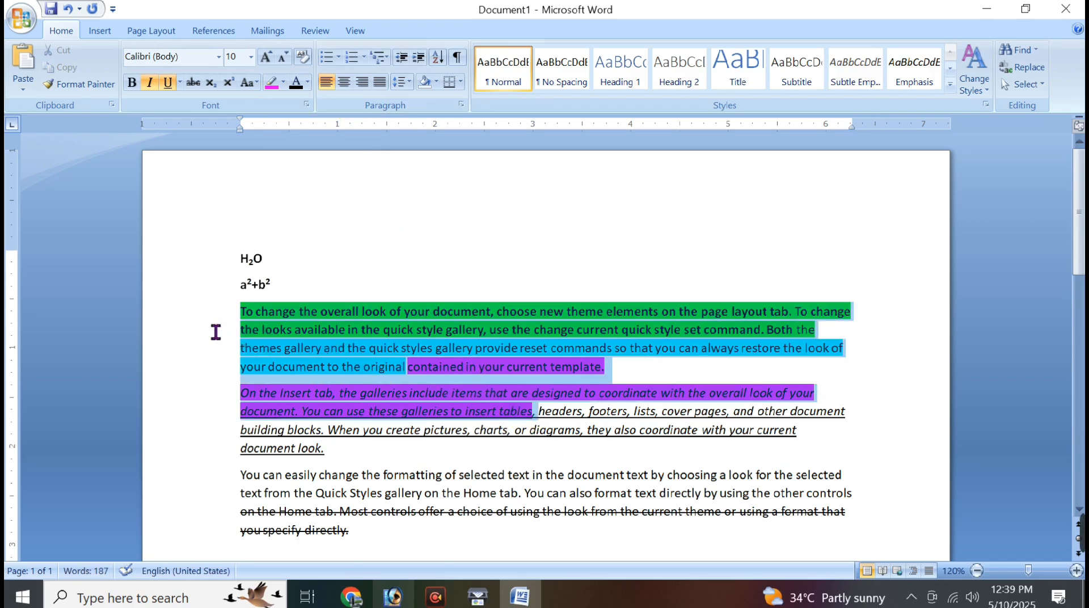
left_click(282, 82)
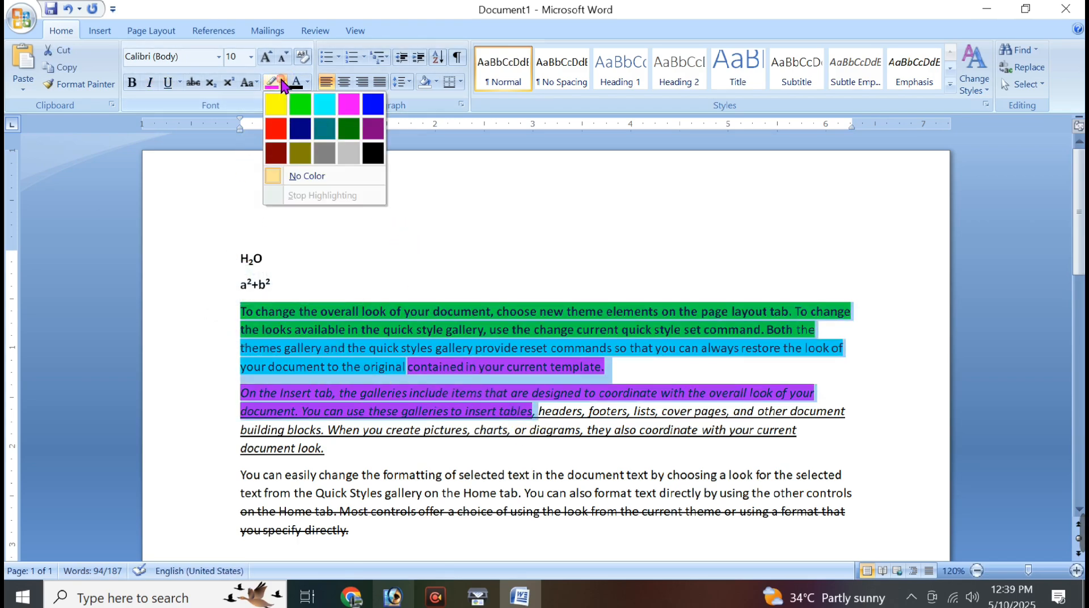
left_click(338, 176)
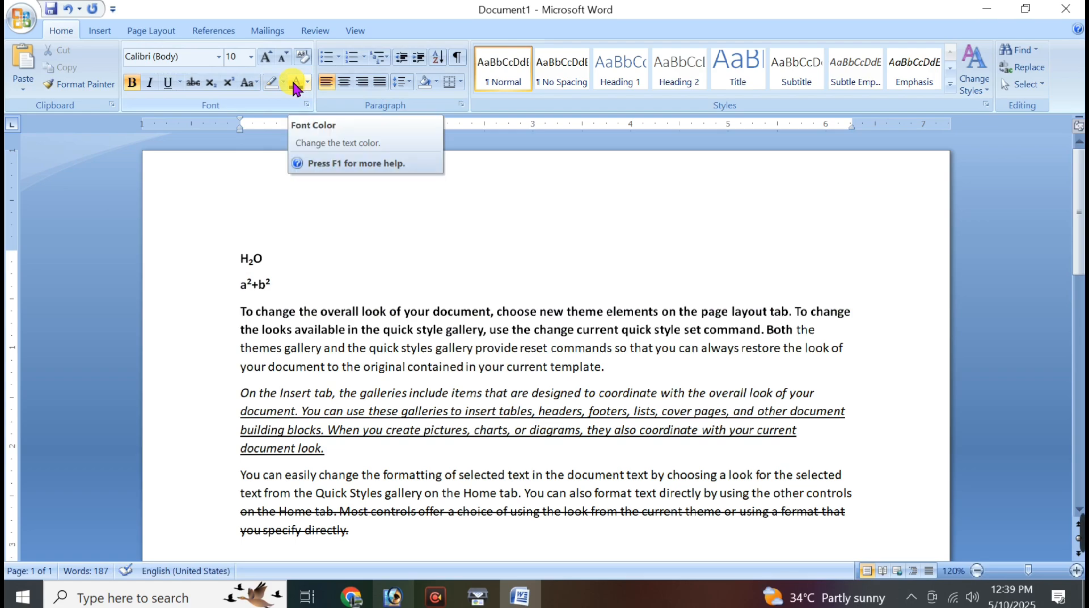
Step: Color the text from "a2+b2" to "the looks available in" green, and from "the quick style gallery" to "that are designed" red
left_click_drag(383, 332, 201, 302)
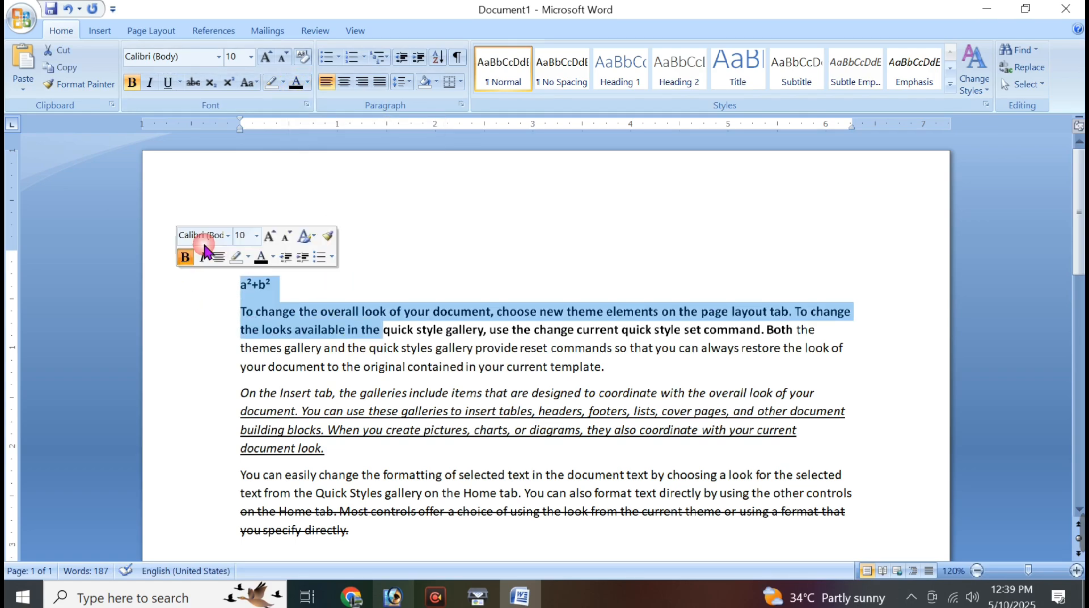
left_click(309, 83)
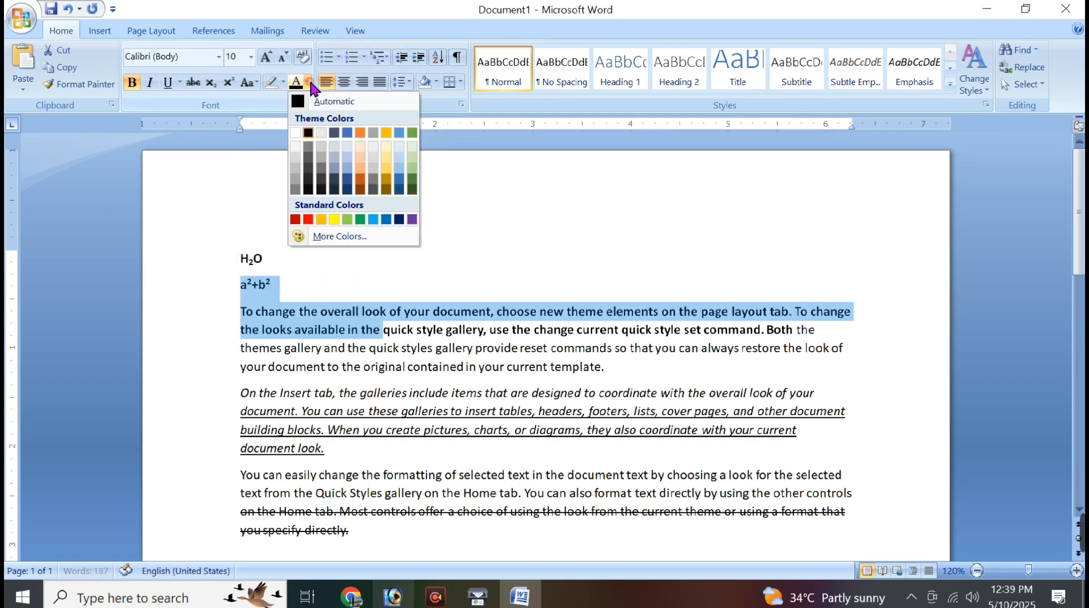
left_click(360, 221)
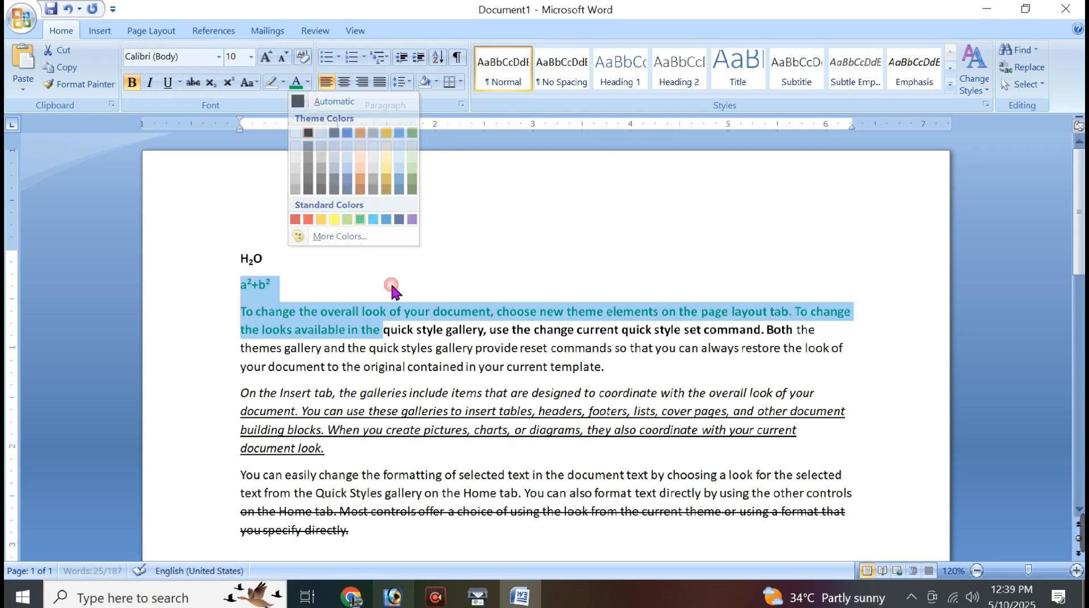
left_click_drag(582, 393, 361, 329)
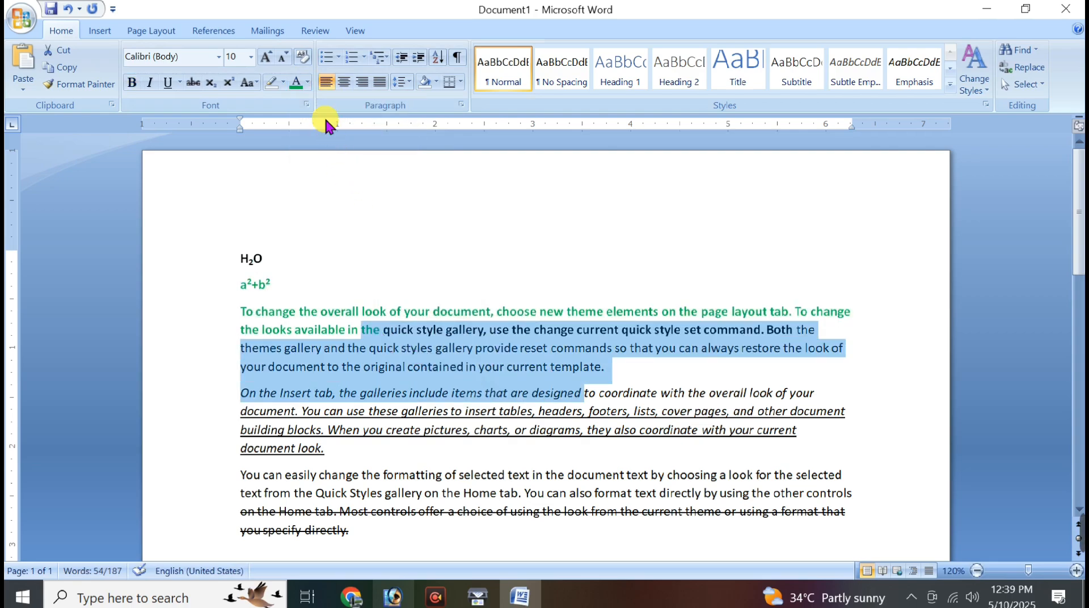
left_click(307, 82)
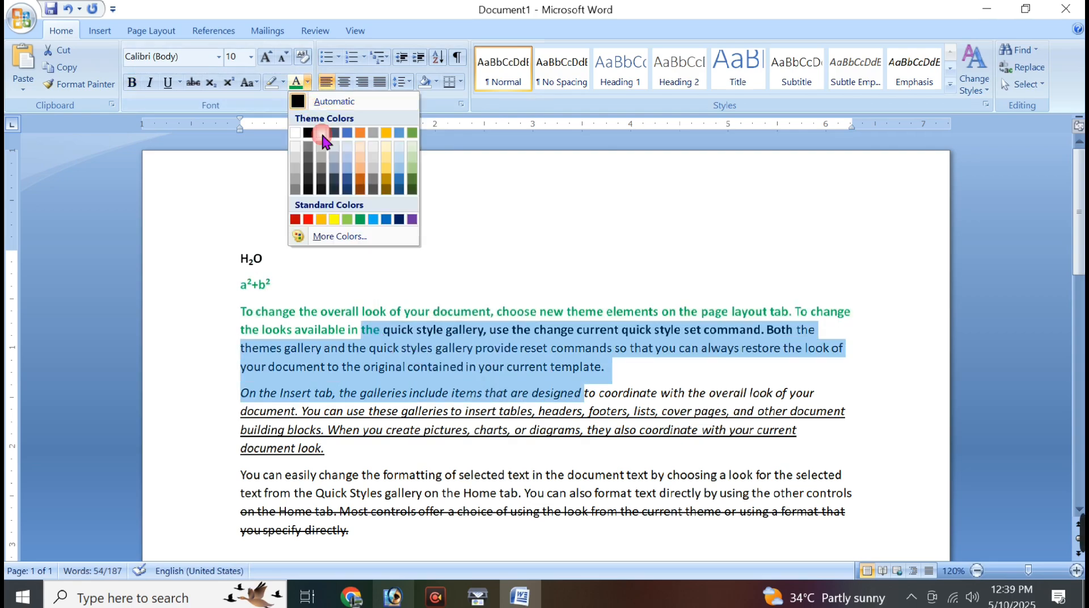
left_click(312, 219)
Step: Color the underlined text in the second paragraph, from "document. You can use" to "document look.", blue
left_click_drag(526, 454, 195, 413)
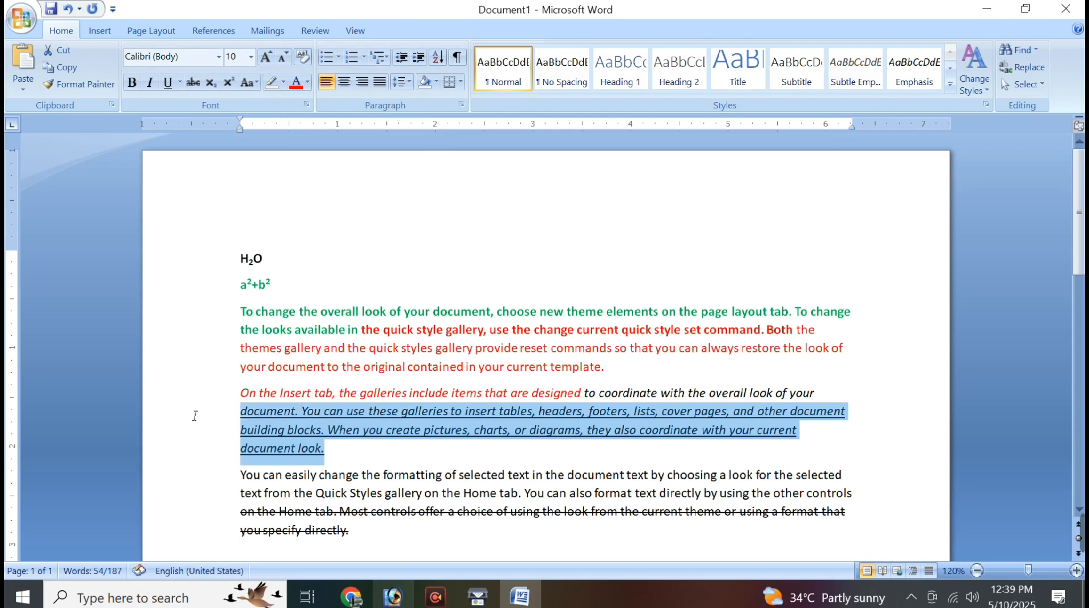
left_click(308, 82)
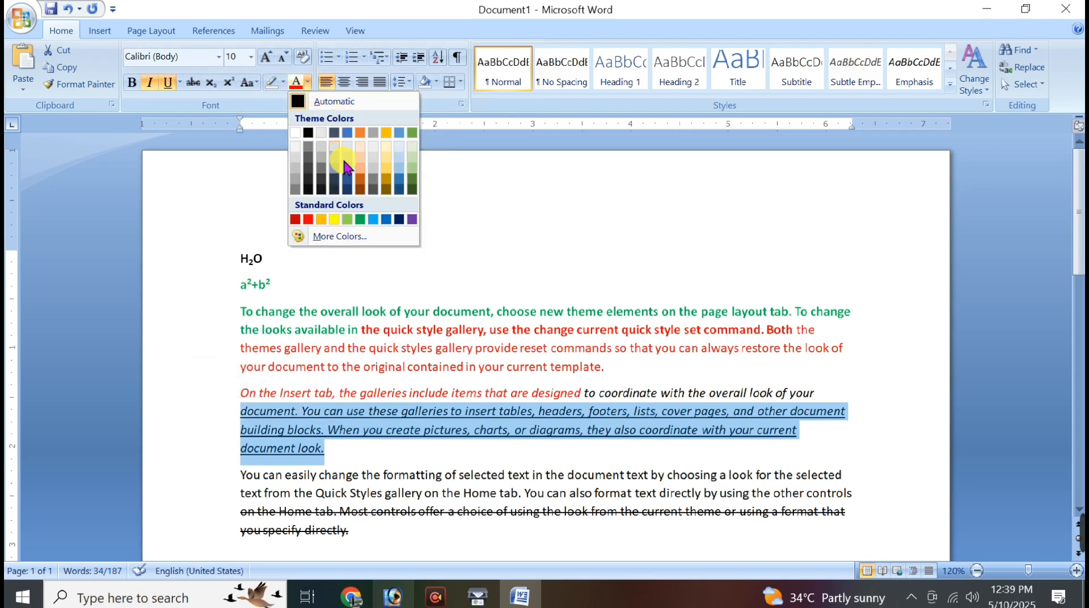
left_click(380, 222)
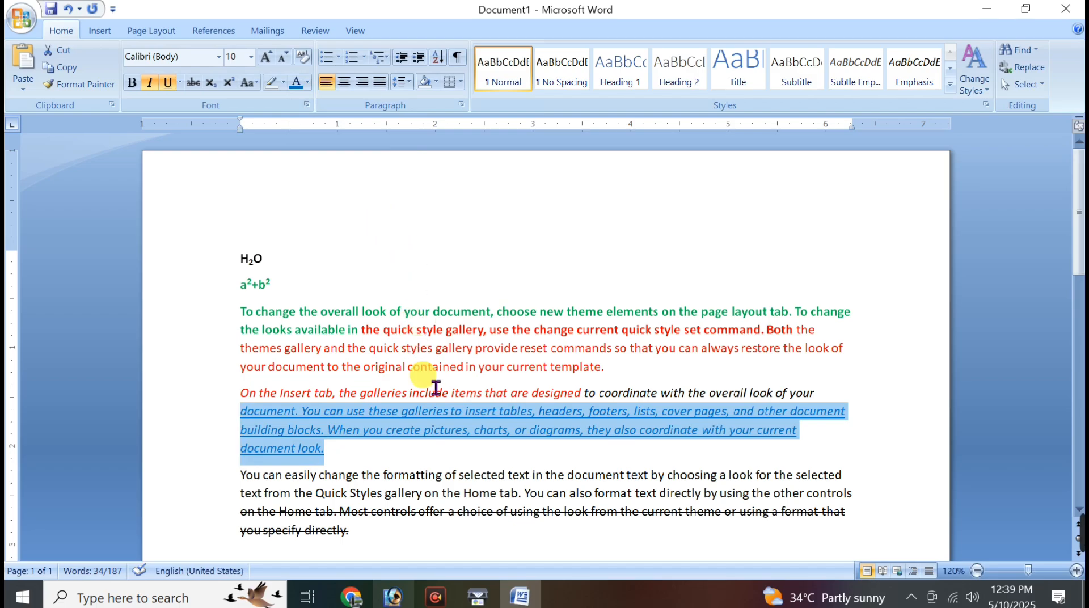
Step: Select everything from the H2O line to the end of the second paragraph and grow its font in steps to 26
left_click_drag(326, 449, 187, 272)
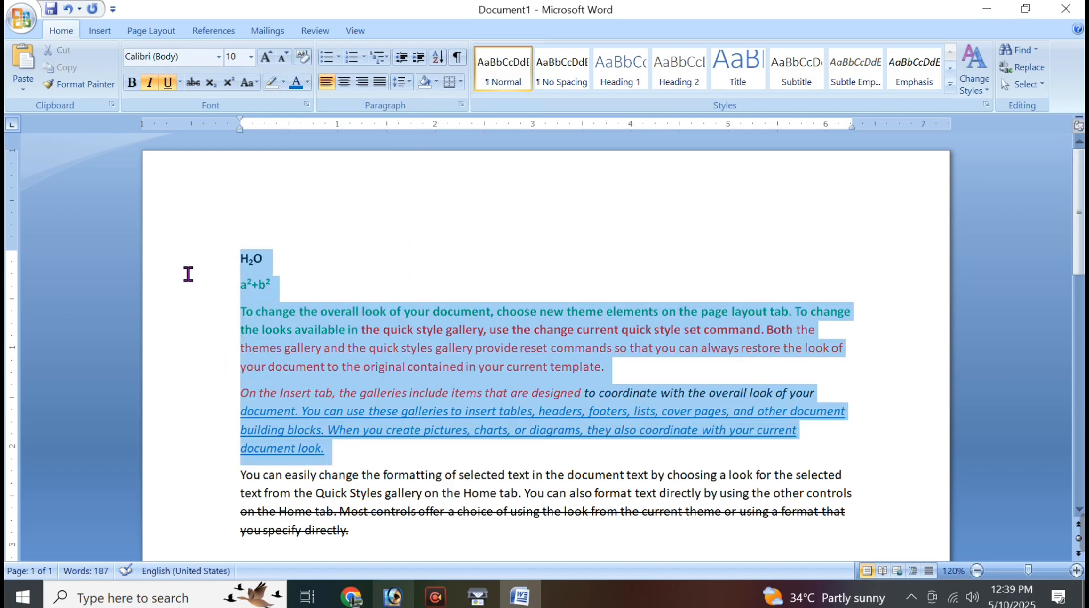
left_click(267, 57)
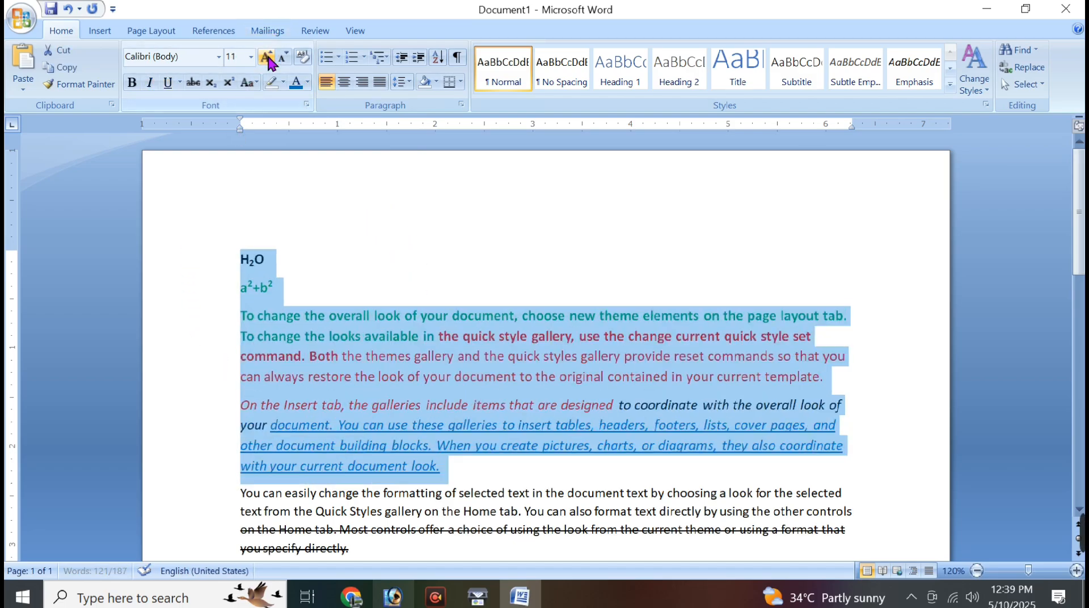
left_click(267, 57)
left_click(268, 57)
left_click(268, 57)
left_click(267, 56)
left_click(268, 57)
left_click(268, 57)
left_click(267, 57)
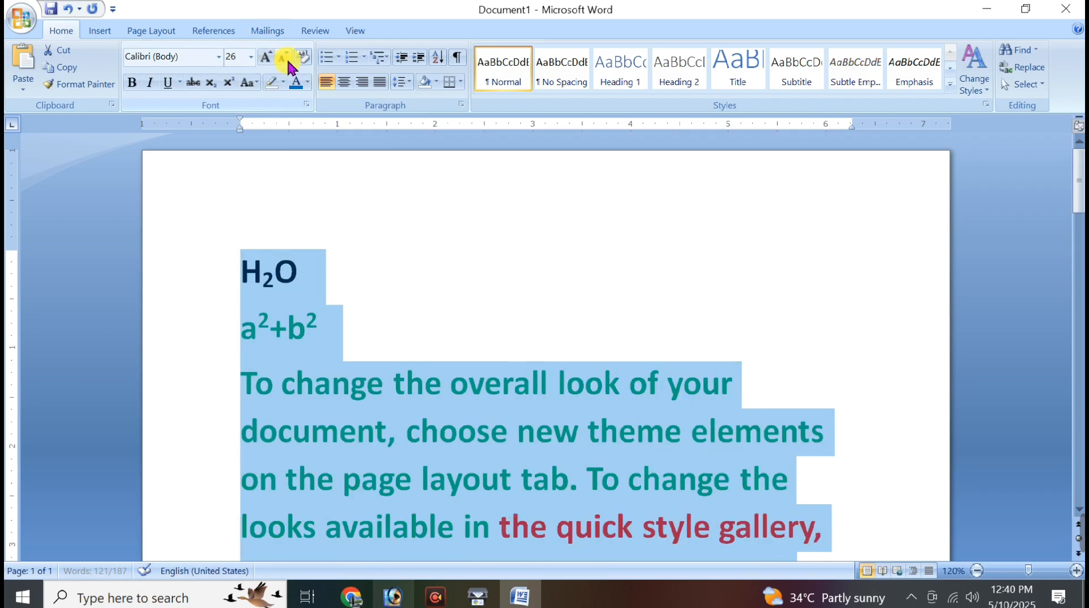
Step: Shrink the selected text's font in steps to 9
left_click(288, 60)
left_click(287, 60)
left_click(287, 60)
left_click(287, 60)
left_click(288, 60)
left_click(287, 60)
left_click(288, 60)
left_click(288, 60)
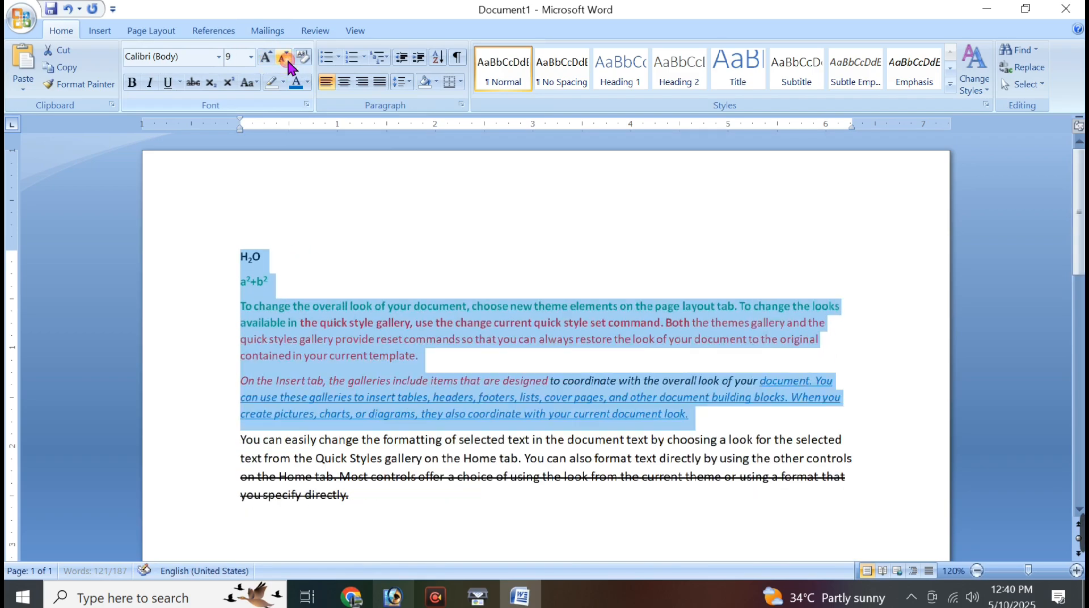
Step: Grow the selected text's font in steps to 18 and shrink it again to a small size
left_click(271, 55)
left_click(271, 56)
left_click(271, 56)
left_click(271, 55)
left_click(271, 56)
left_click(270, 56)
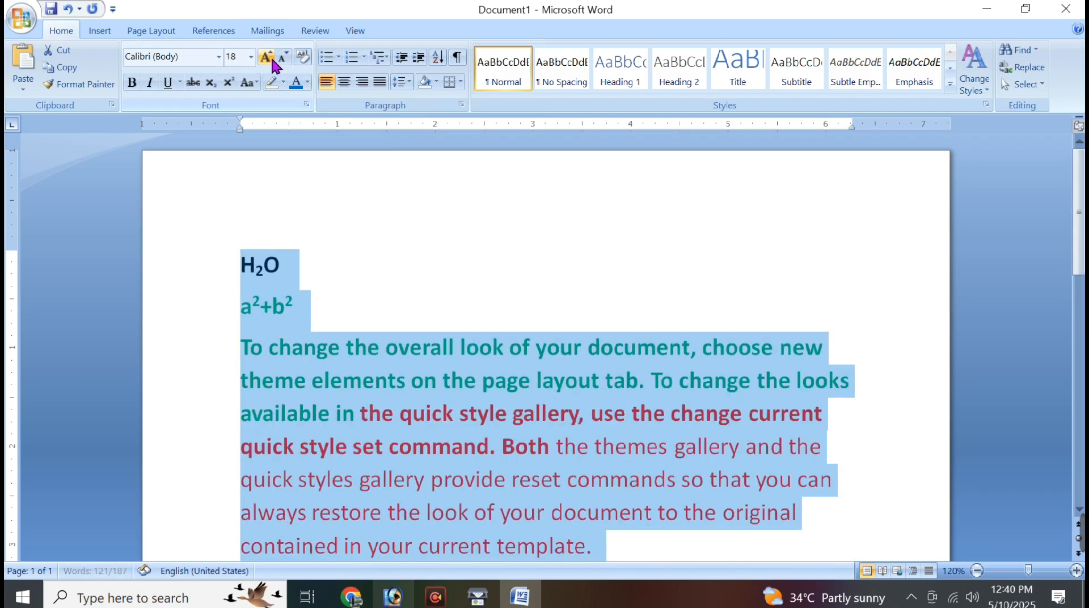
left_click(283, 58)
left_click(284, 57)
left_click(284, 57)
left_click(284, 58)
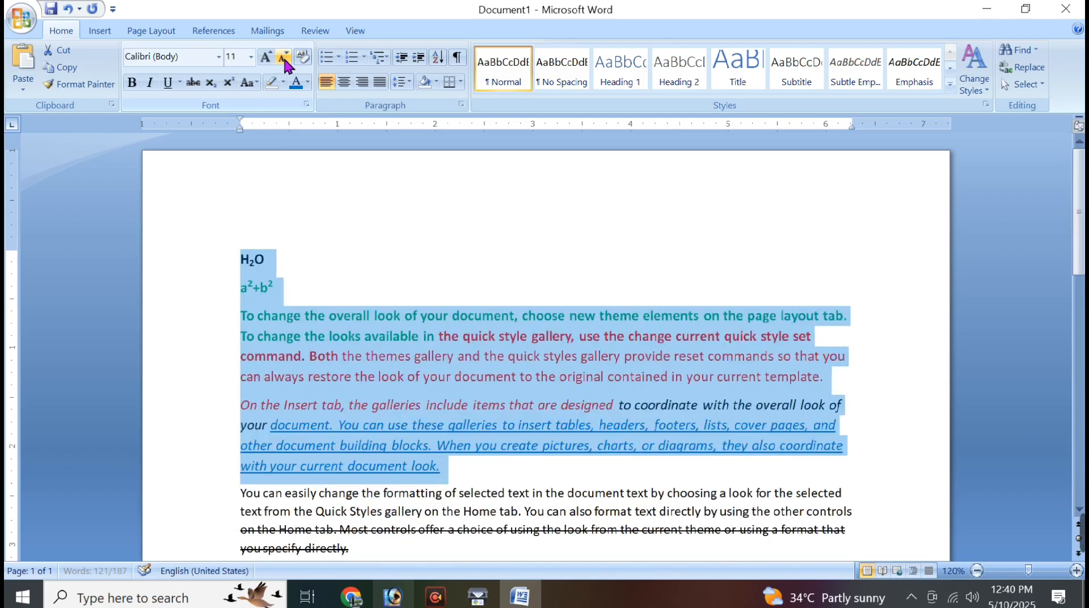
left_click(285, 59)
left_click(285, 59)
Step: Grow the selected text's font in steps to 20, and reset the font size directly to 11
left_click(265, 57)
left_click(265, 58)
left_click(265, 57)
left_click(265, 57)
left_click(265, 58)
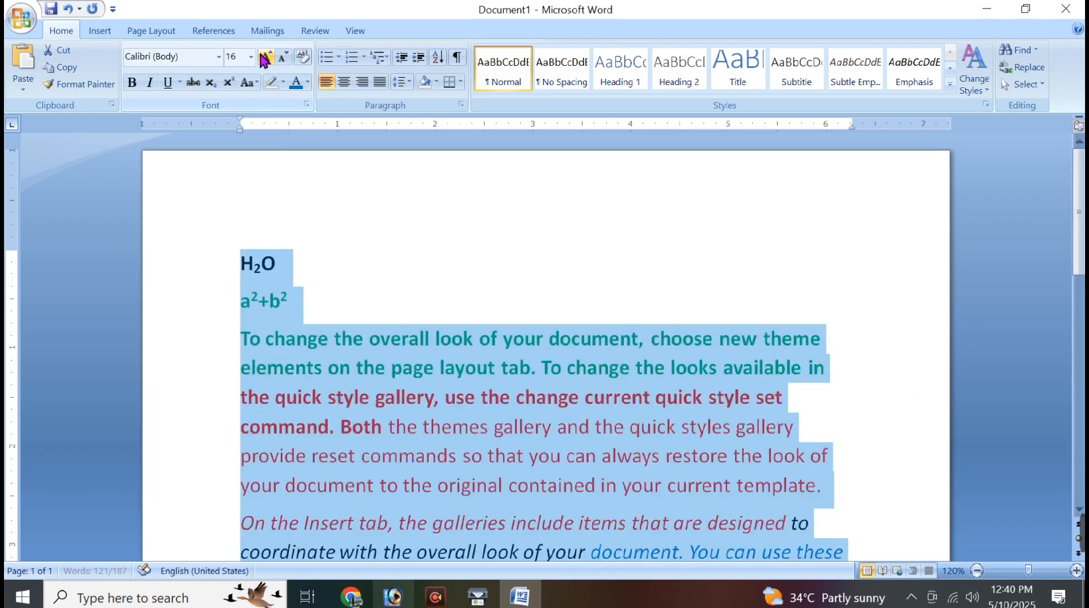
left_click(264, 58)
left_click(265, 58)
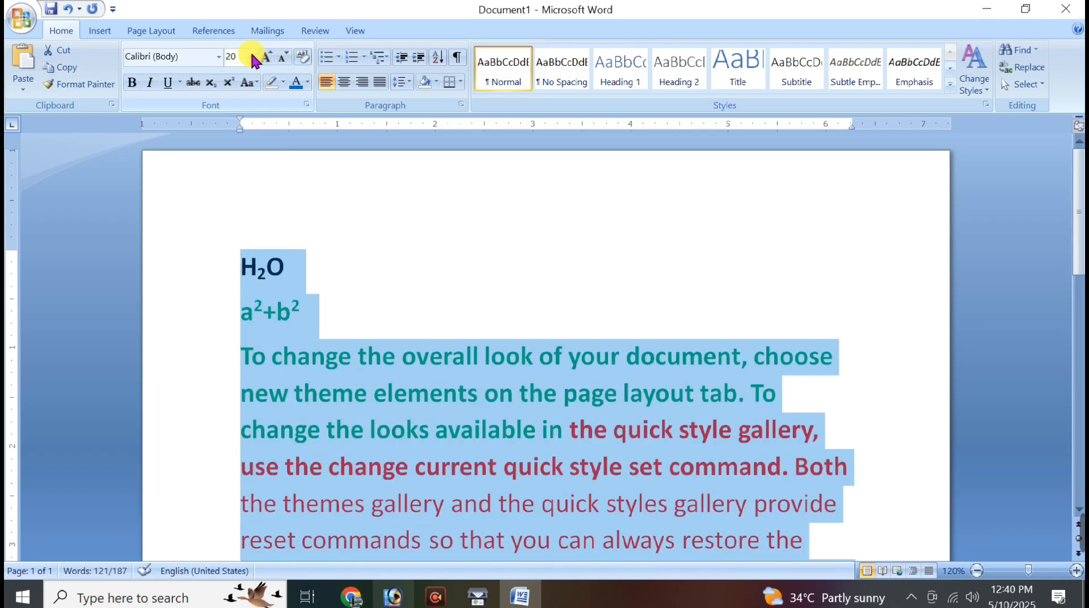
left_click(251, 57)
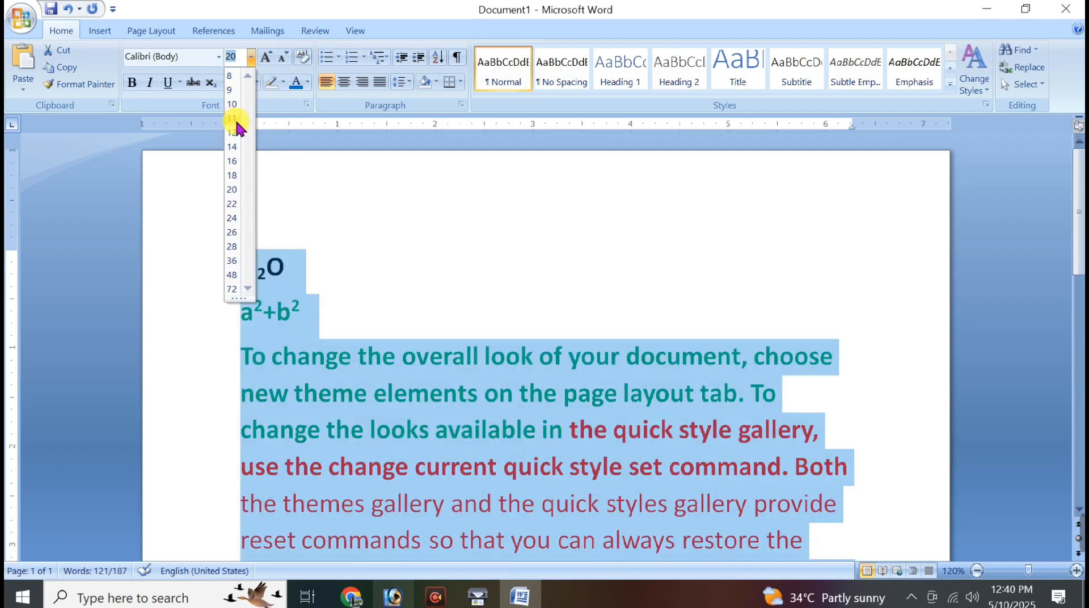
left_click(235, 118)
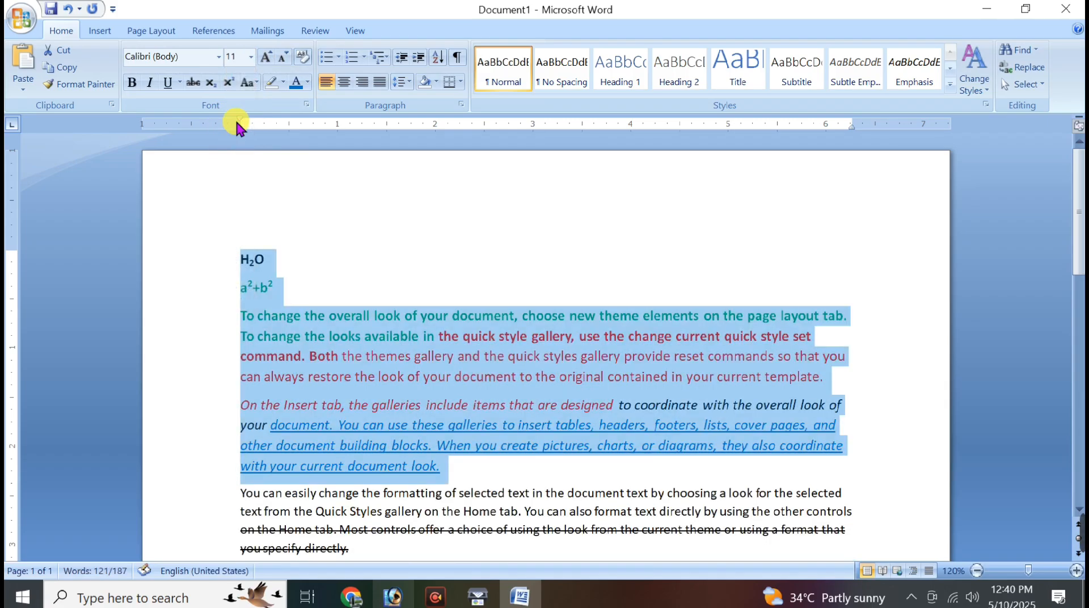
Step: Grow the selected text's font in steps to 72 and clear all formatting from the selection
double_click(270, 58)
double_click(270, 58)
double_click(270, 58)
double_click(270, 59)
left_click(270, 58)
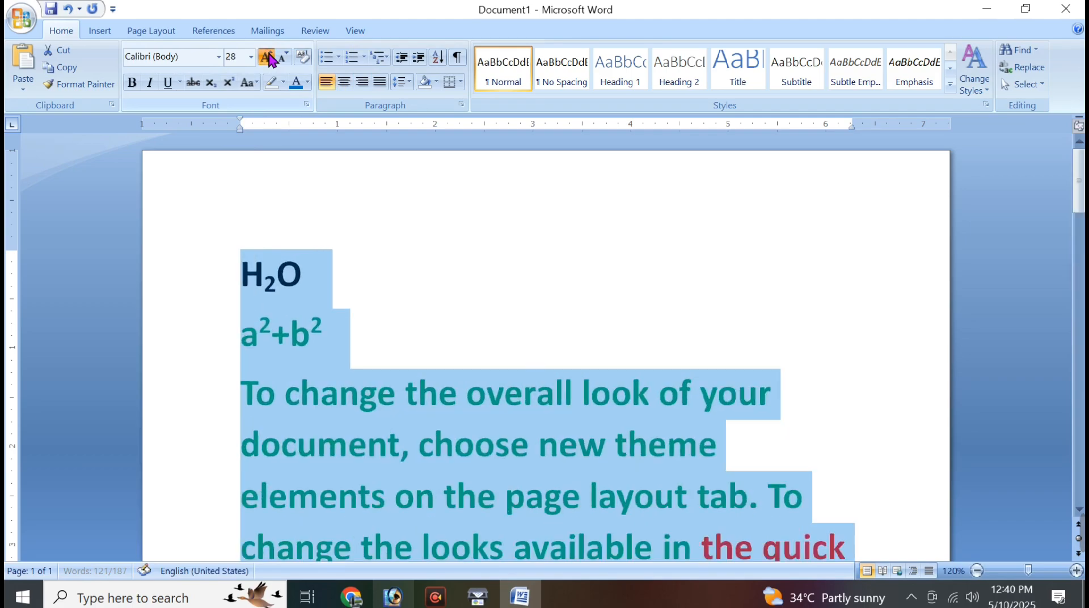
double_click(270, 58)
left_click(270, 59)
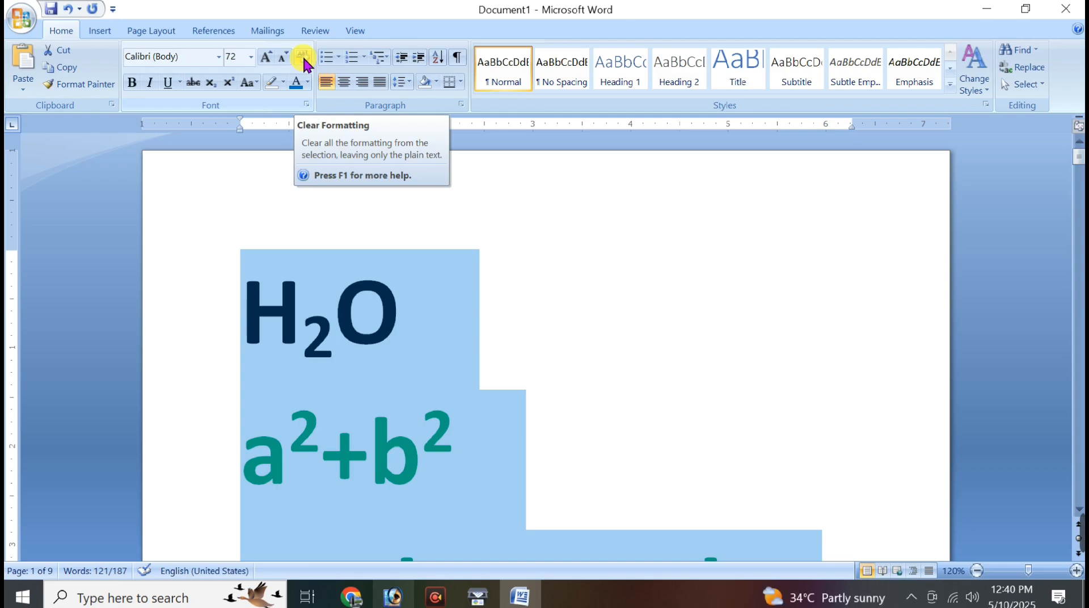
left_click(302, 54)
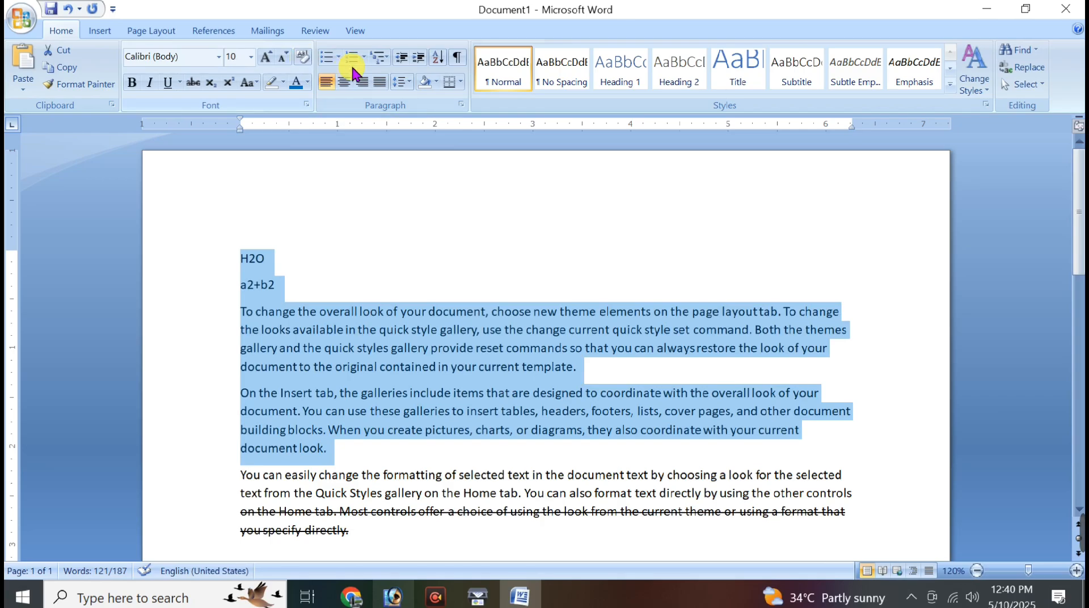
Step: Apply bold, italic, underline and strikethrough to the selected lines and paragraphs
left_click(134, 84)
left_click(151, 81)
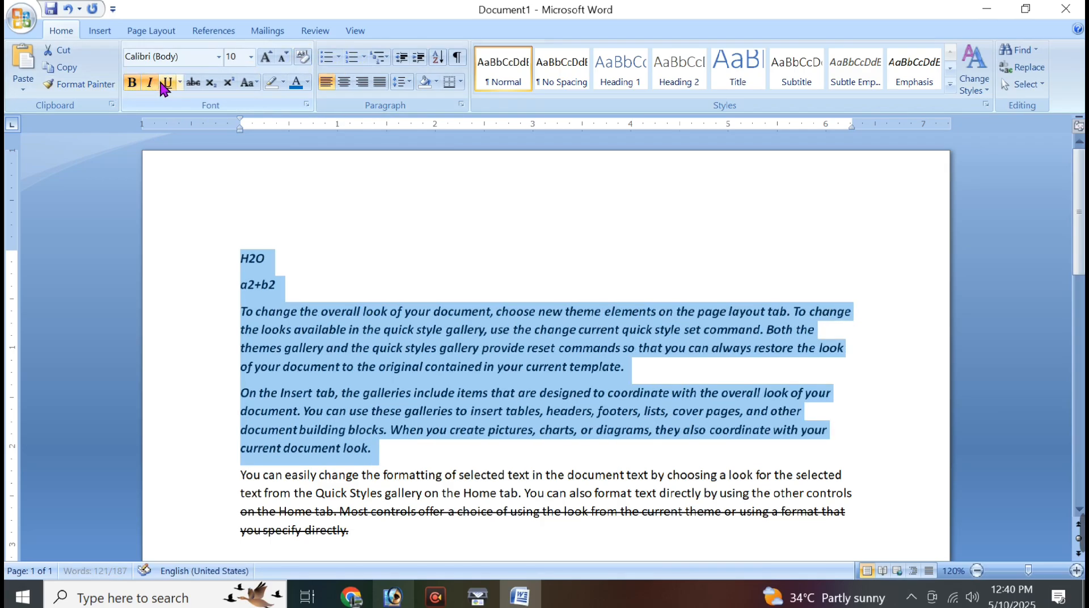
left_click(165, 84)
left_click(193, 83)
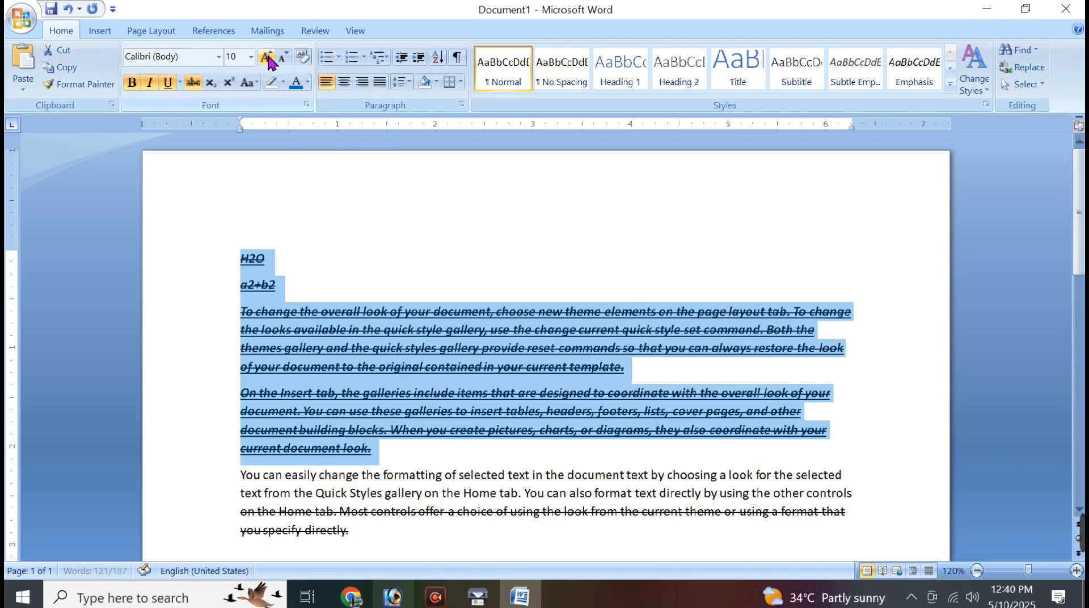
Step: Grow the selected text's font in steps past 36 and clear all of the selection's formatting again
left_click(266, 57)
left_click(267, 57)
left_click(266, 58)
left_click(266, 58)
left_click(266, 57)
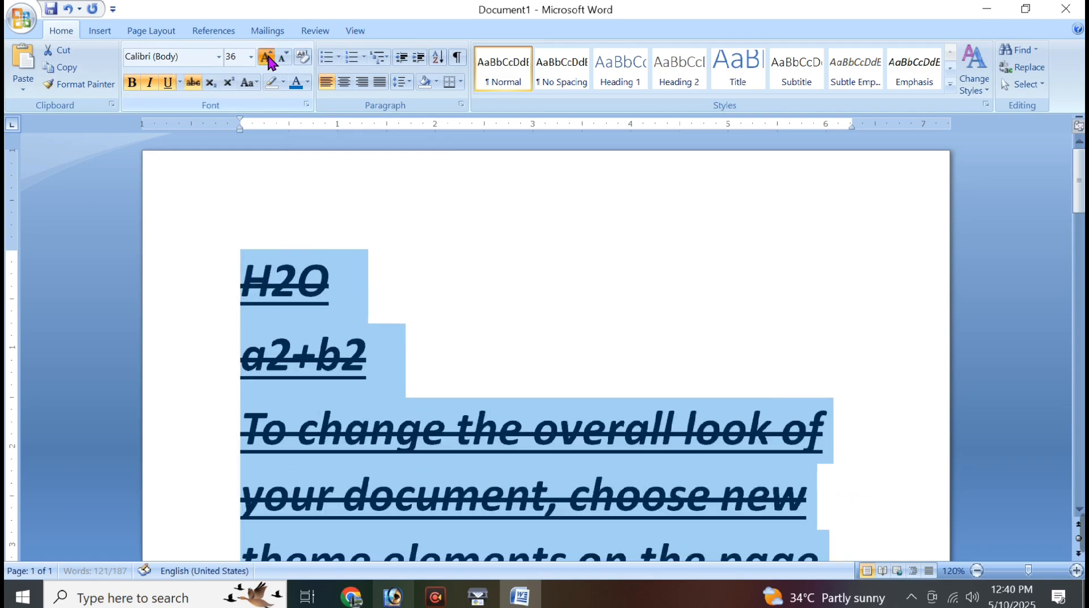
left_click(266, 57)
left_click(304, 56)
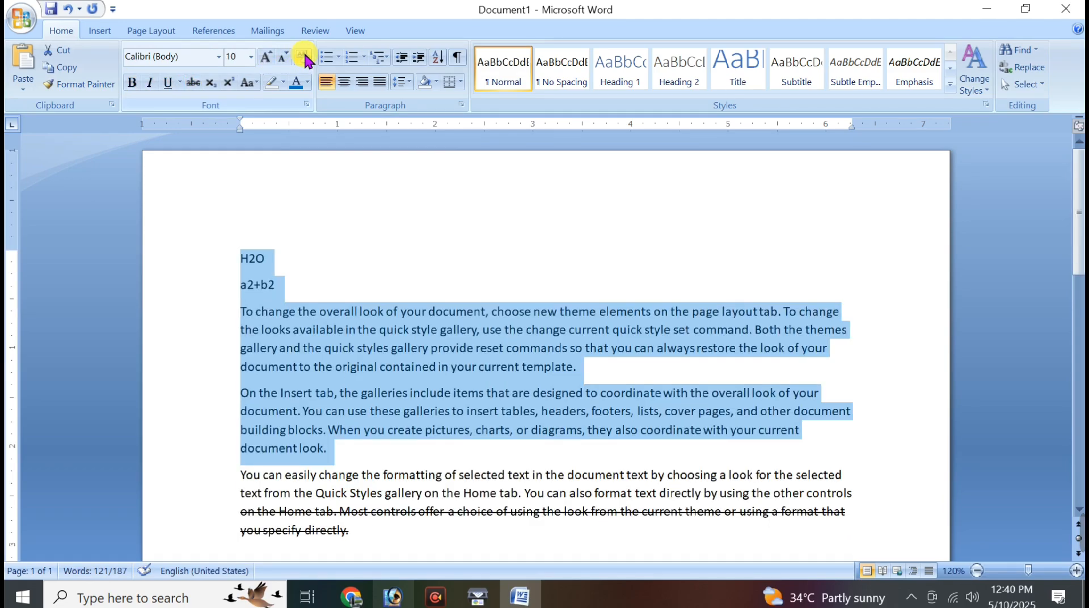
Step: Switch the selected text repeatedly between right, left and center alignment, finishing with left alignment
left_click(367, 82)
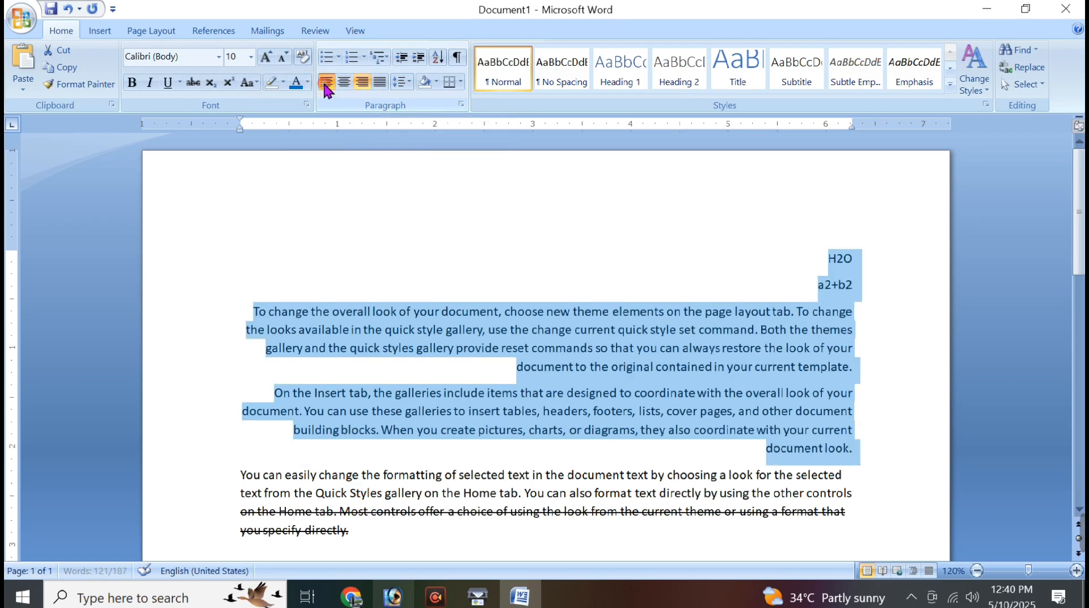
left_click(326, 83)
left_click(348, 83)
left_click(367, 82)
left_click(326, 83)
left_click(346, 83)
left_click(367, 82)
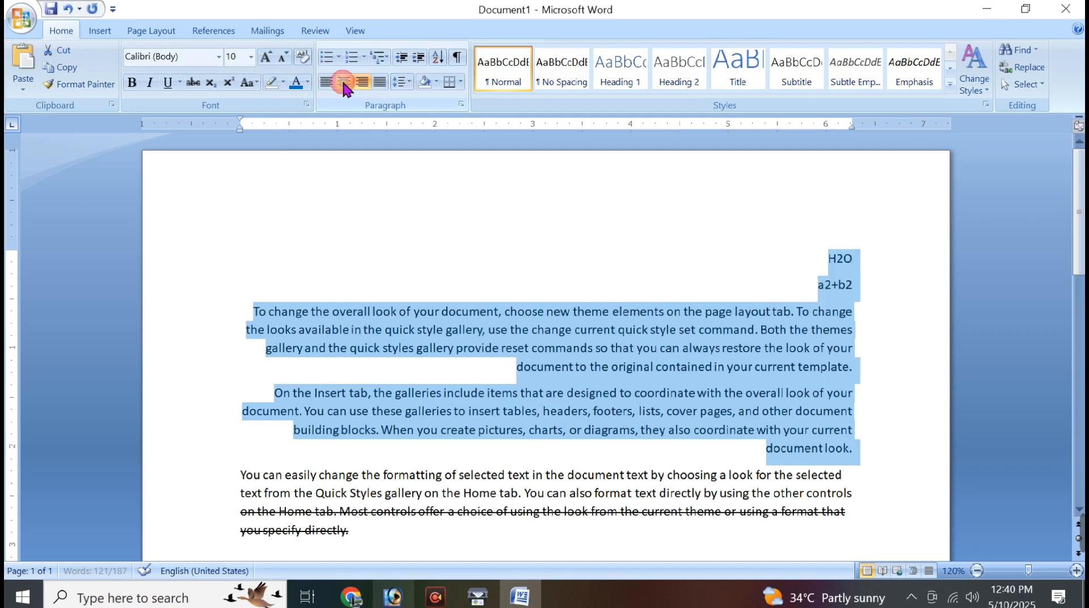
left_click(331, 83)
left_click(342, 82)
left_click(329, 82)
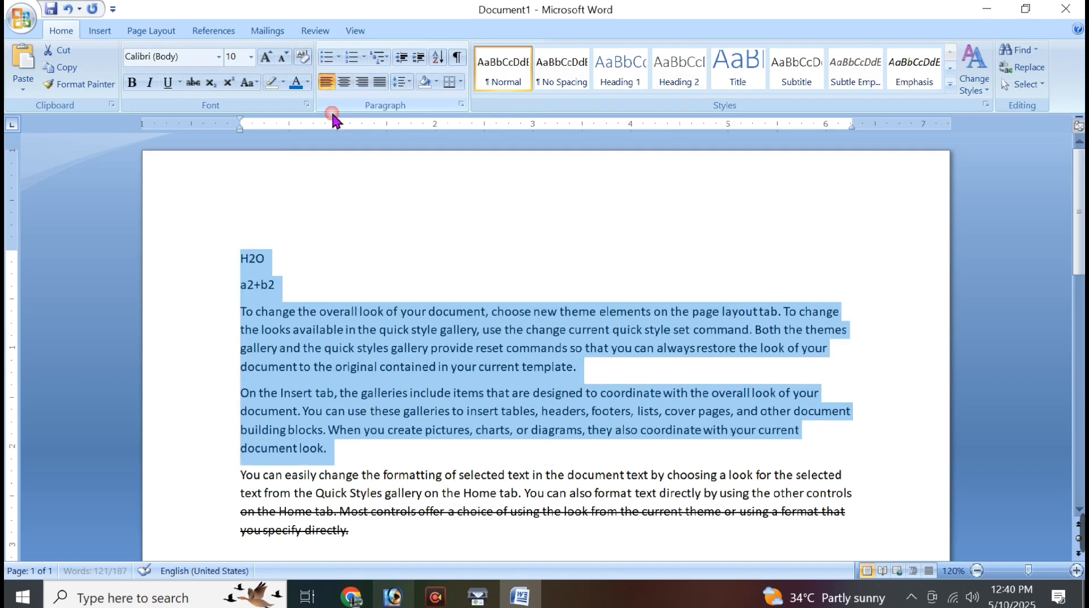
Step: Align the selected text right, left and center in turn, and return it to left alignment
key("ctrl+r")
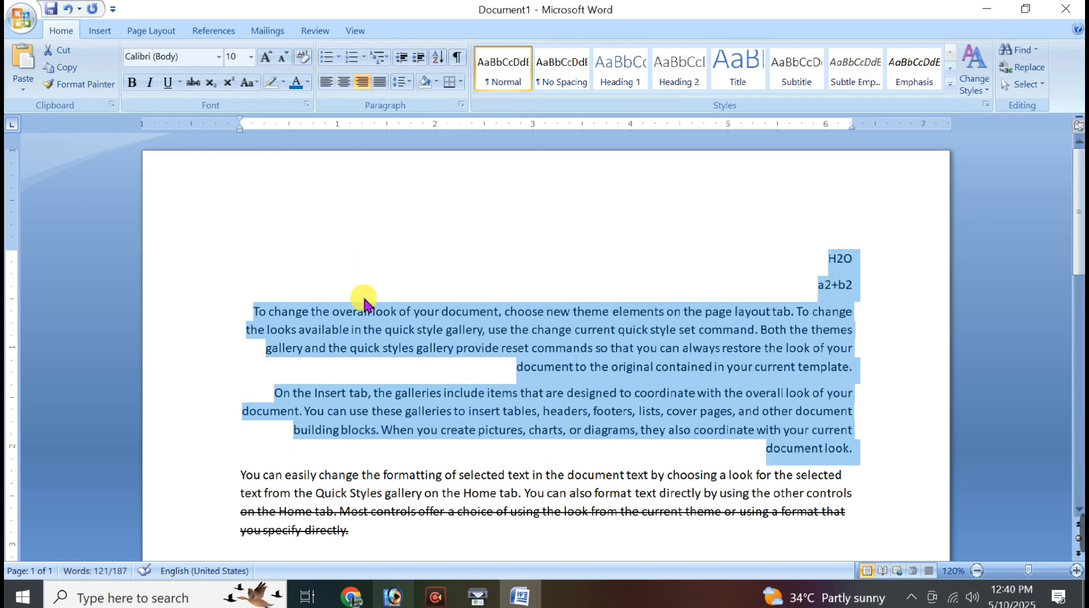
key("ctrl+l")
key("ctrl+e")
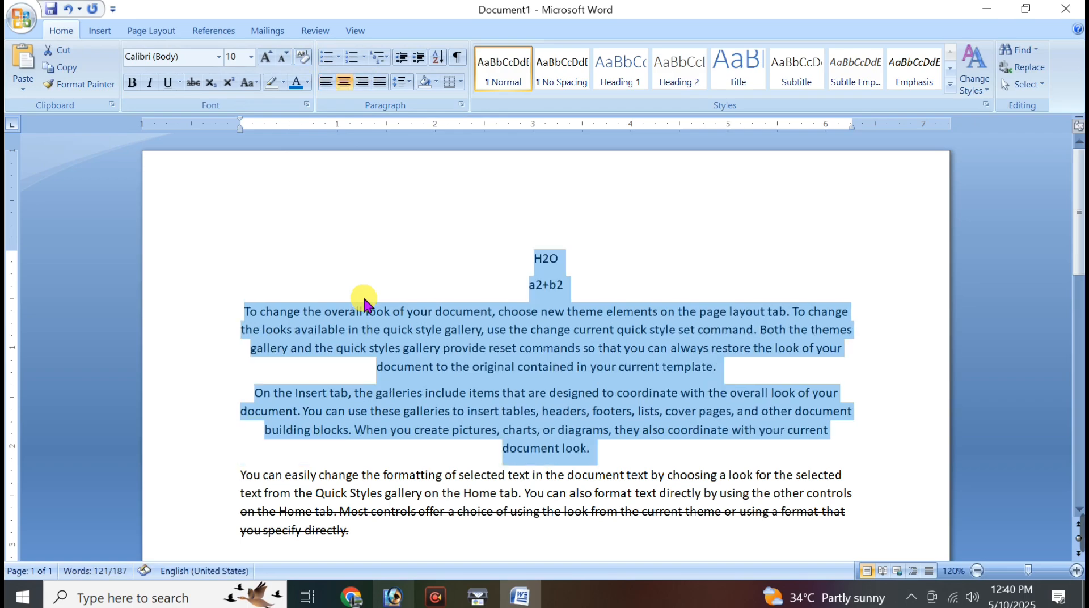
key("ctrl+l")
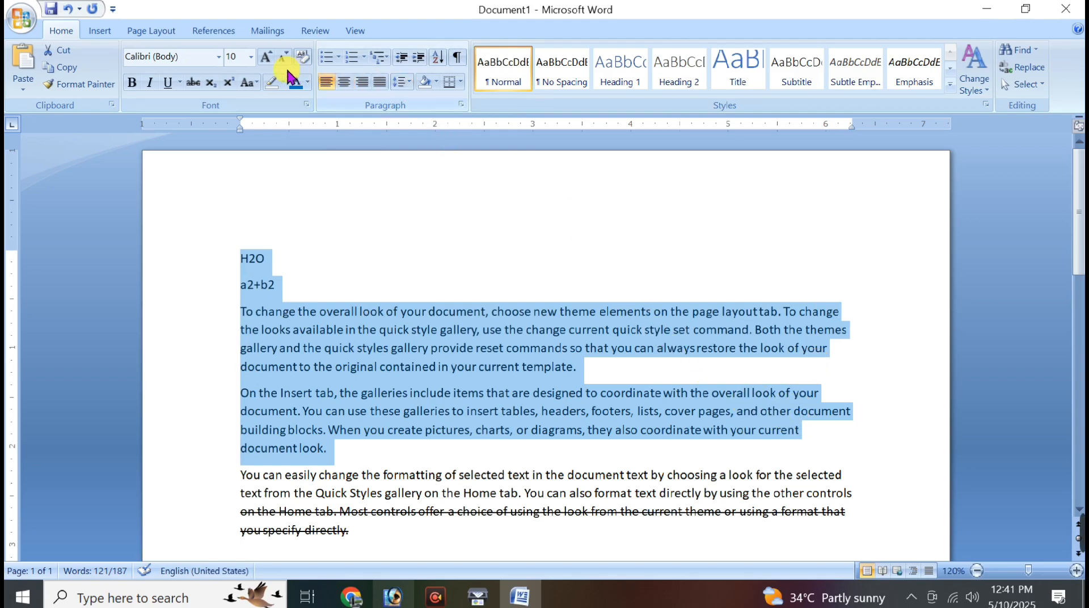
Step: Toggle justified alignment on the selected text several times, leaving the text justified
left_click(378, 83)
left_click(378, 83)
left_click(379, 84)
left_click(378, 84)
left_click(378, 84)
left_click(378, 83)
left_click(378, 83)
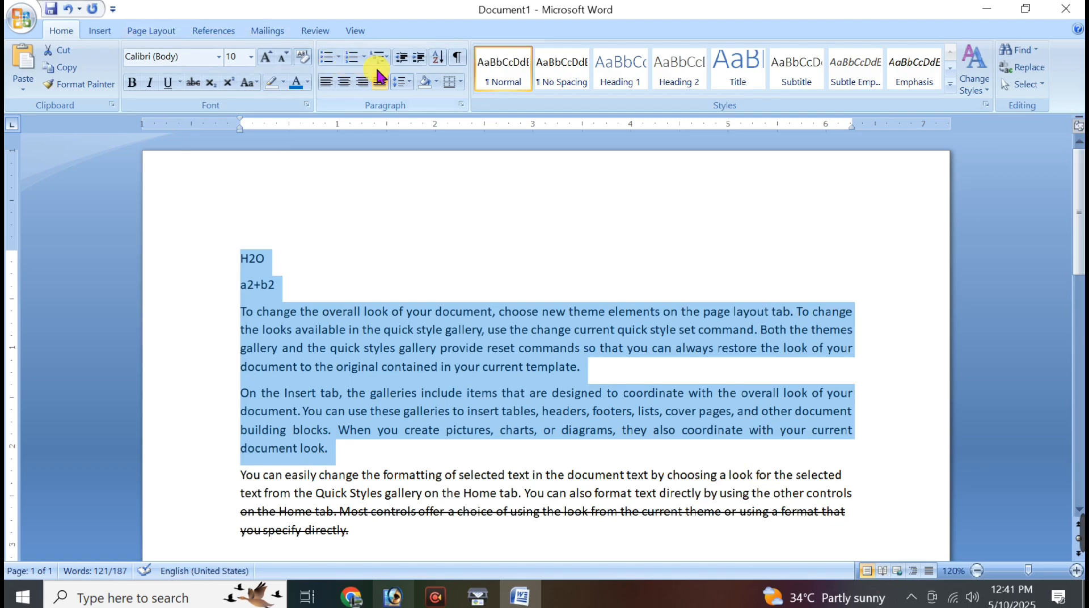
Step: Switch justified alignment off and on repeatedly for the selected paragraphs, ending with them justified
left_click(380, 81)
left_click(380, 82)
left_click(381, 82)
left_click(383, 82)
left_click(381, 81)
left_click(380, 80)
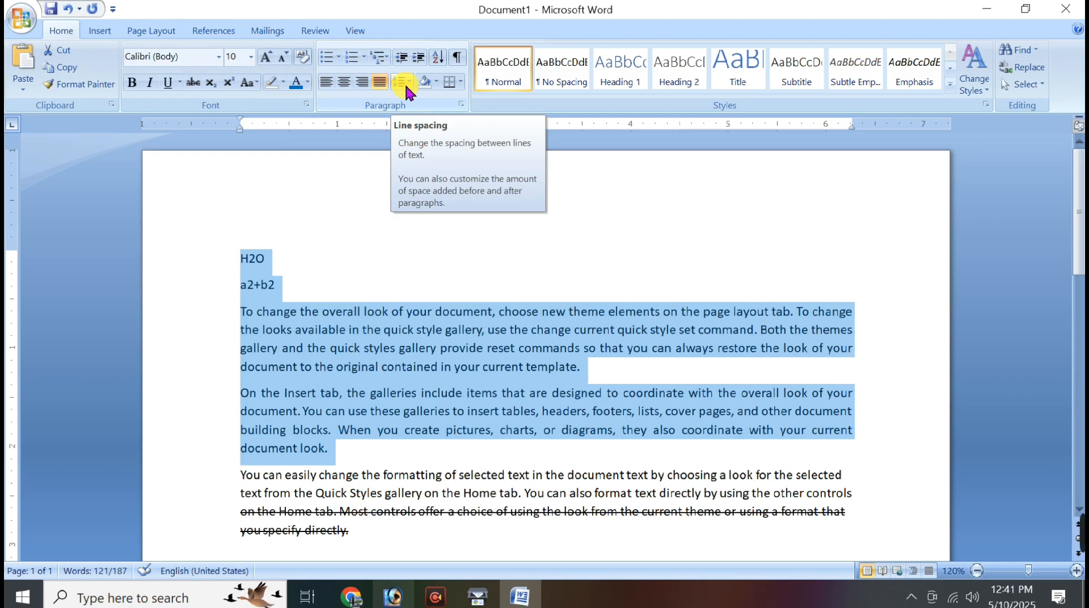
Step: Select the text from "H2O" through the paragraph ending "document look." and set its line spacing to 1.15
left_click_drag(336, 448, 246, 282)
left_click(400, 82)
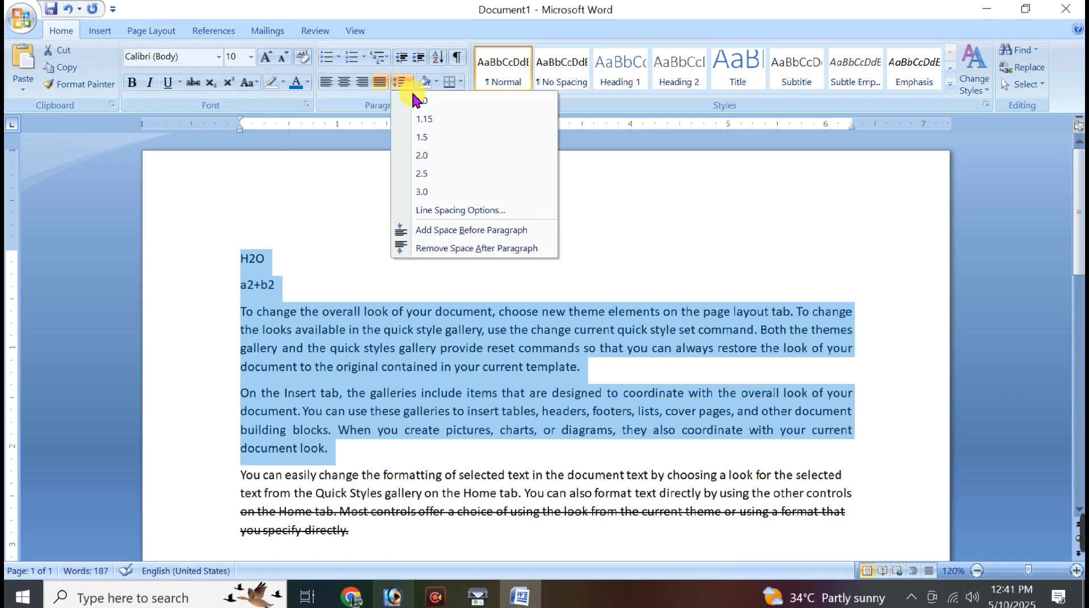
left_click(424, 120)
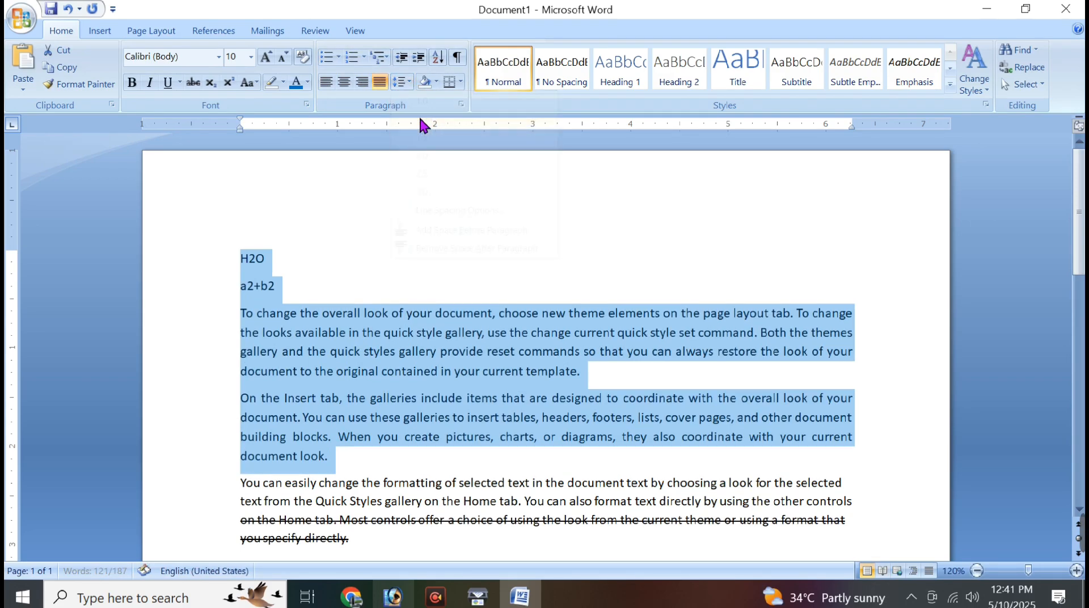
Step: Try line spacings of 1.5, 2.0, 2.5 and 3.0 on the selected text, and return it to 1.15
left_click(411, 80)
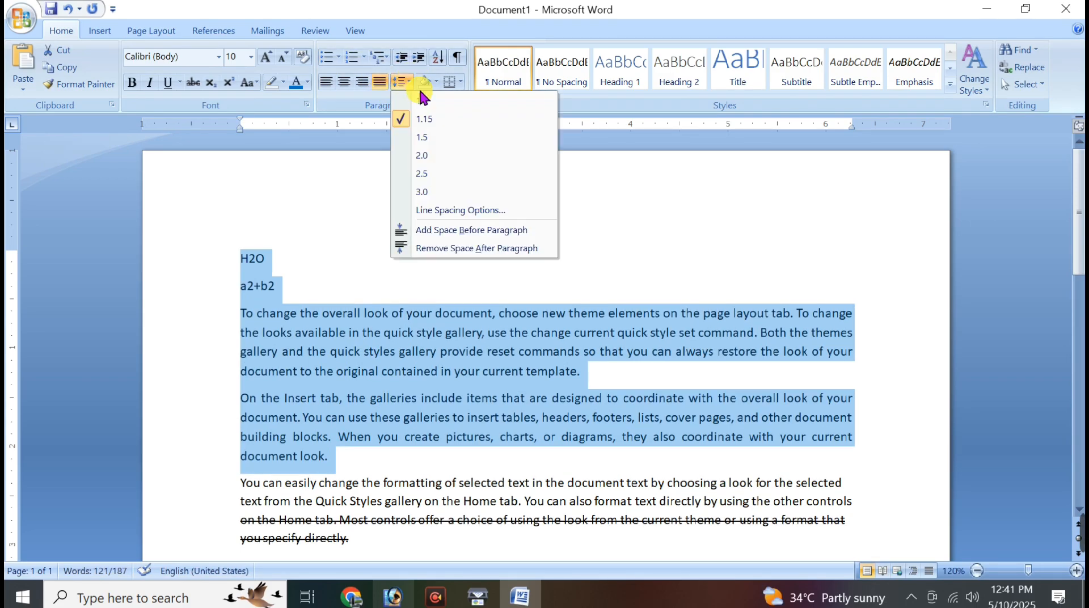
left_click(426, 137)
left_click(407, 84)
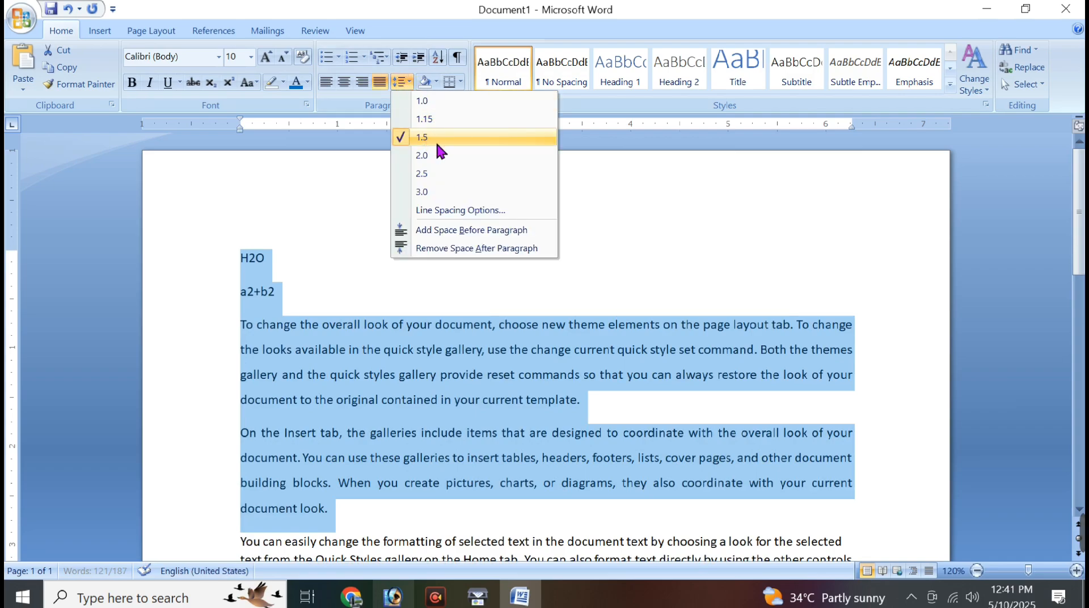
left_click(434, 149)
left_click(402, 84)
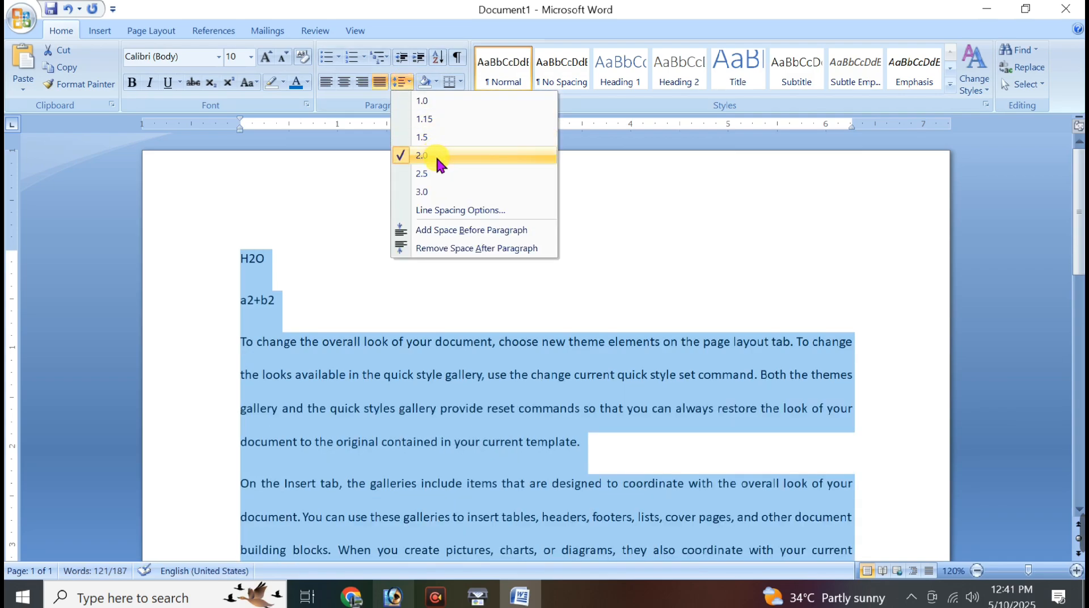
left_click(440, 173)
left_click(402, 83)
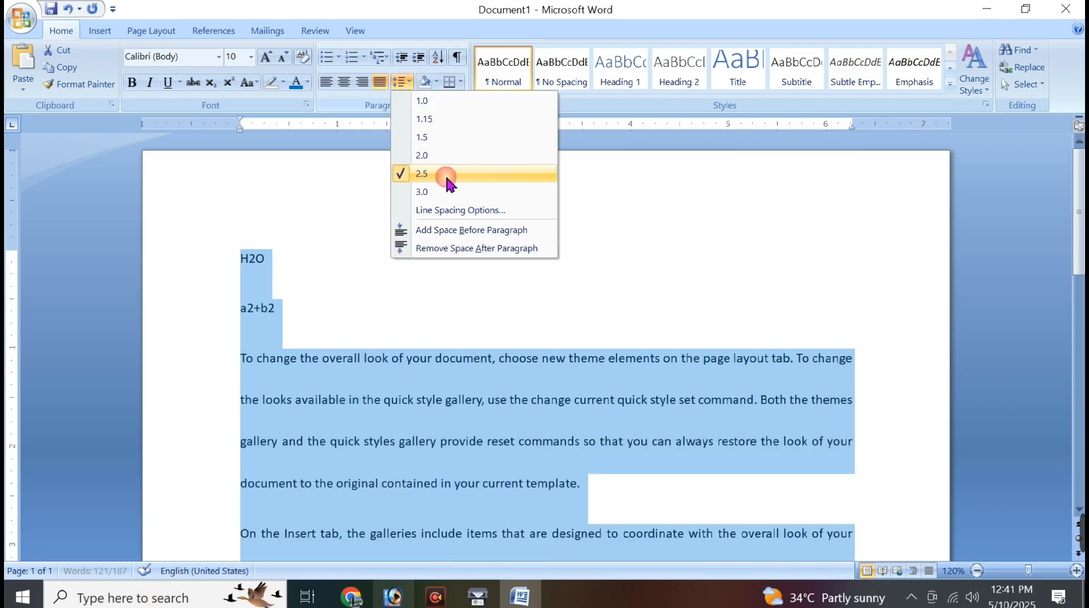
left_click(445, 191)
scroll(414, 406, "down", 2)
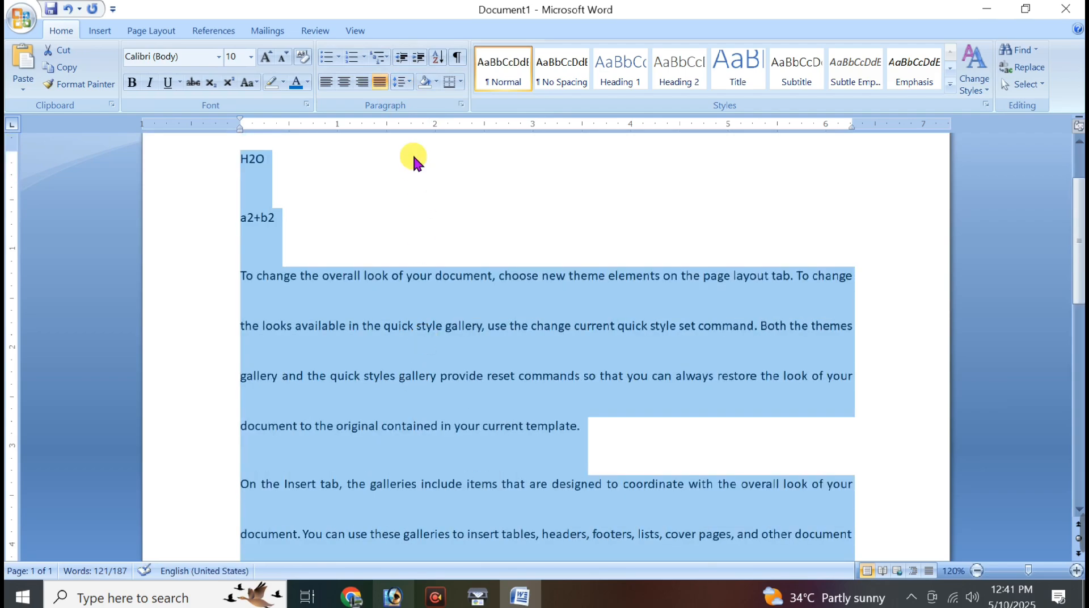
left_click(405, 83)
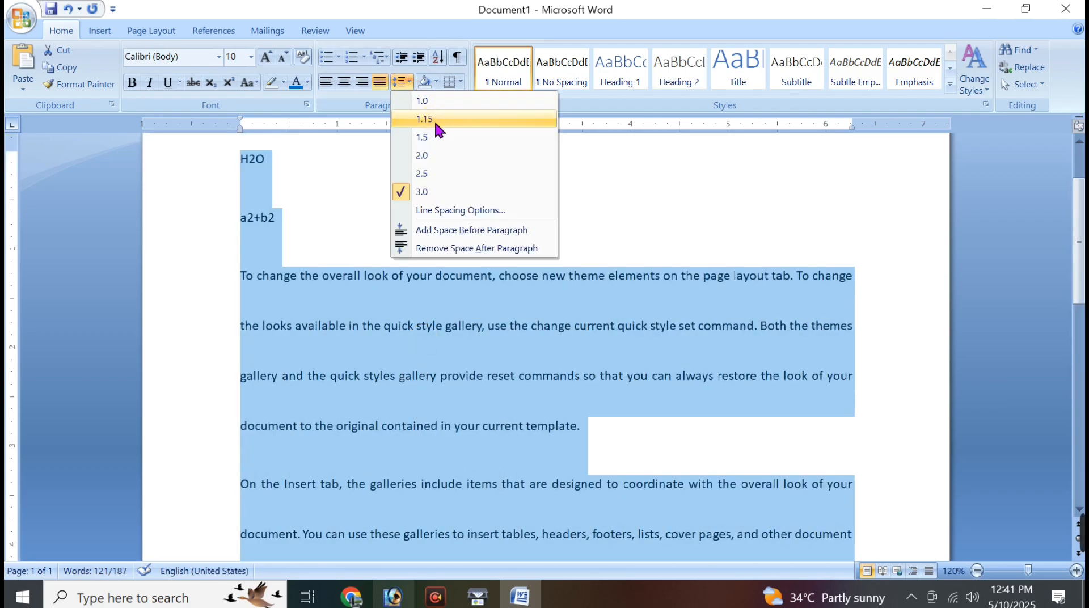
left_click(437, 128)
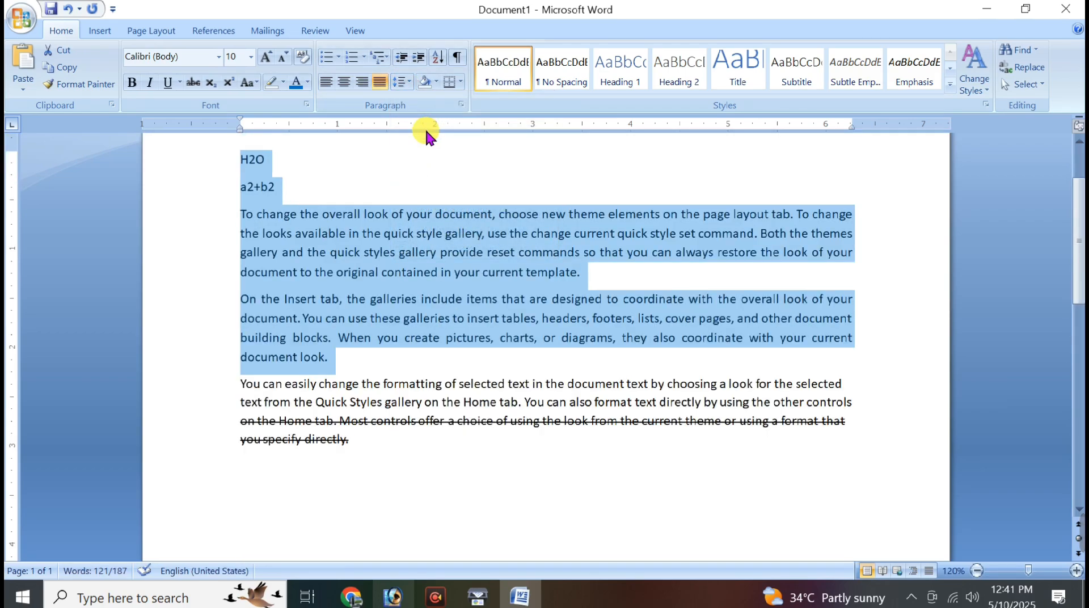
Step: Remove the space after the selected paragraphs and add it back
left_click(405, 83)
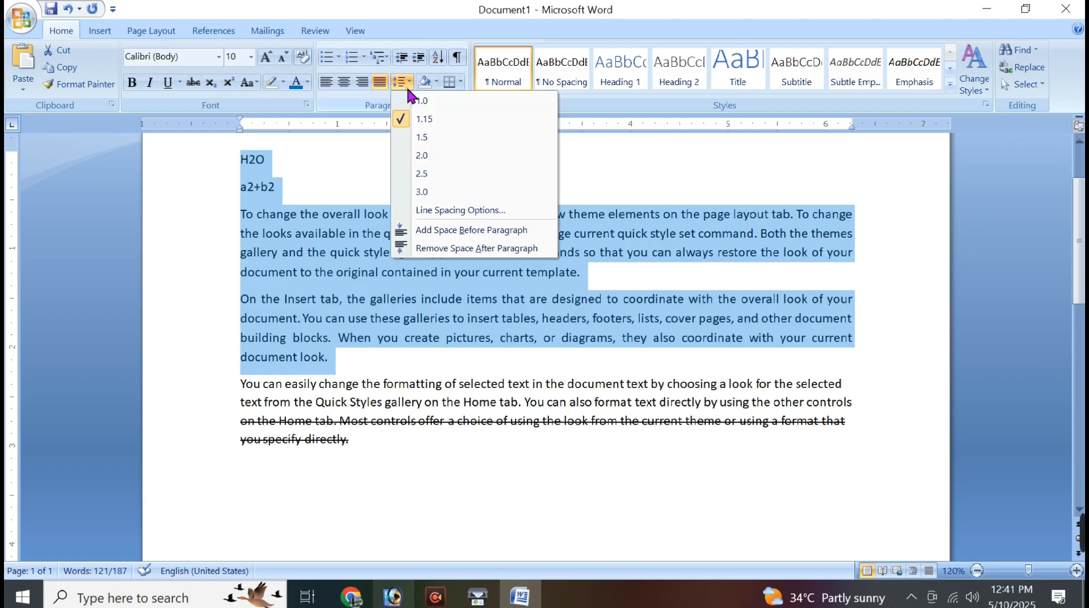
left_click(449, 248)
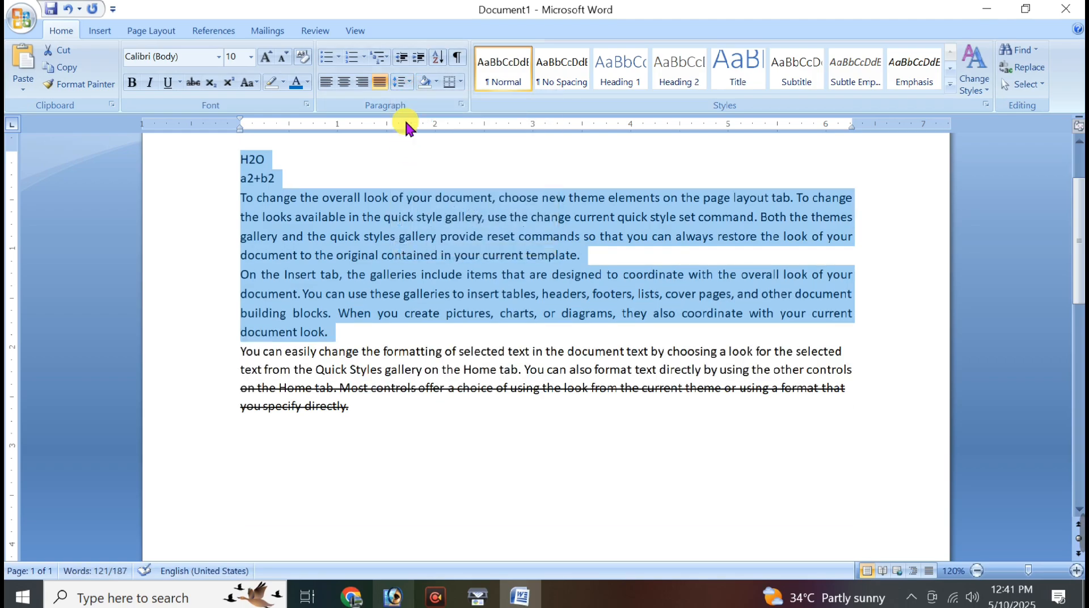
left_click(406, 83)
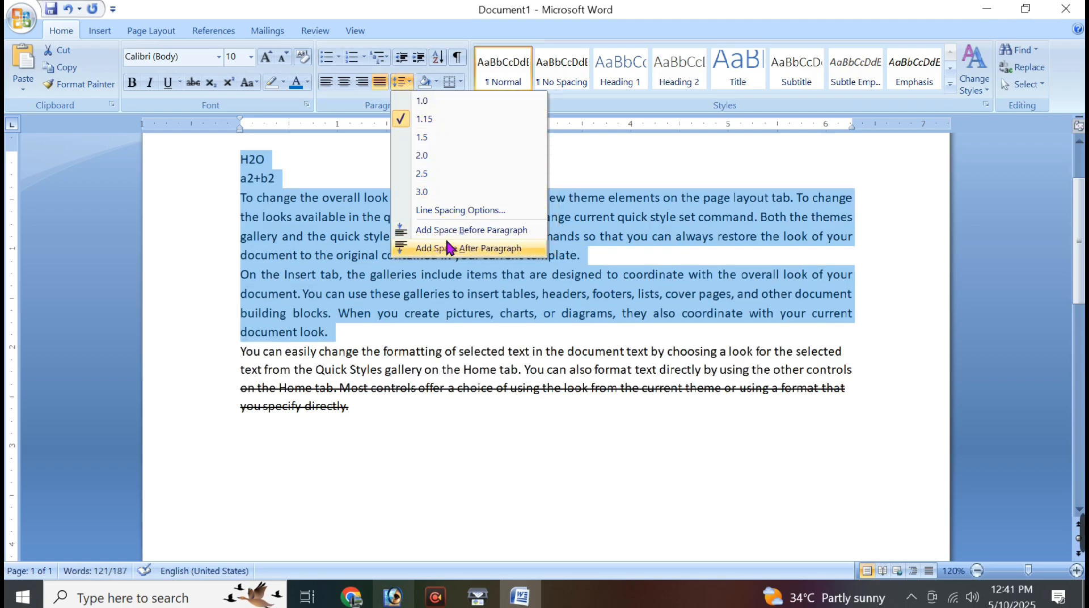
left_click(438, 248)
left_click(409, 83)
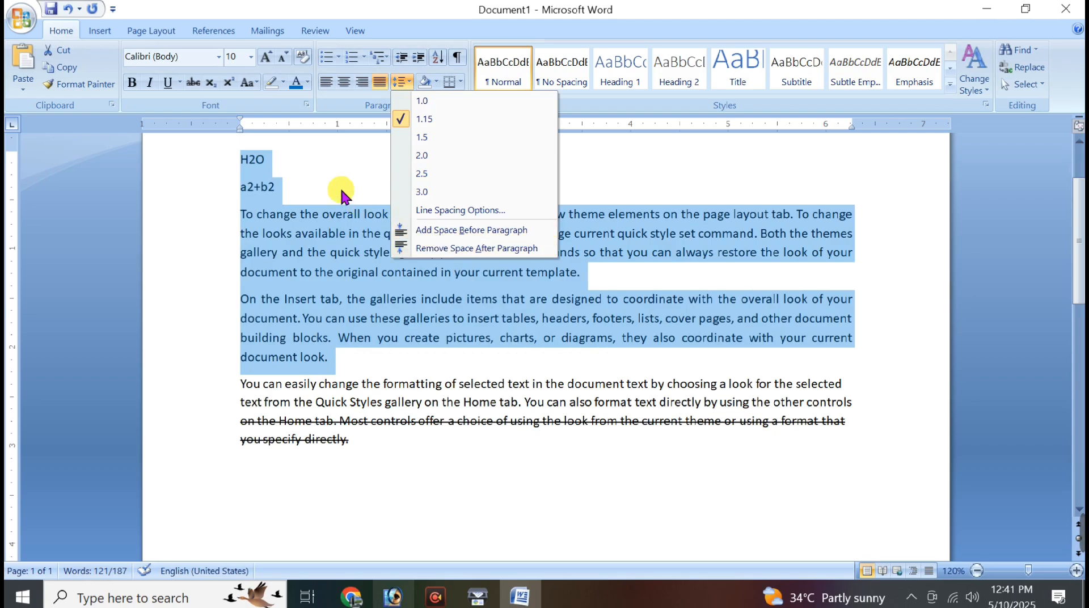
left_click(370, 121)
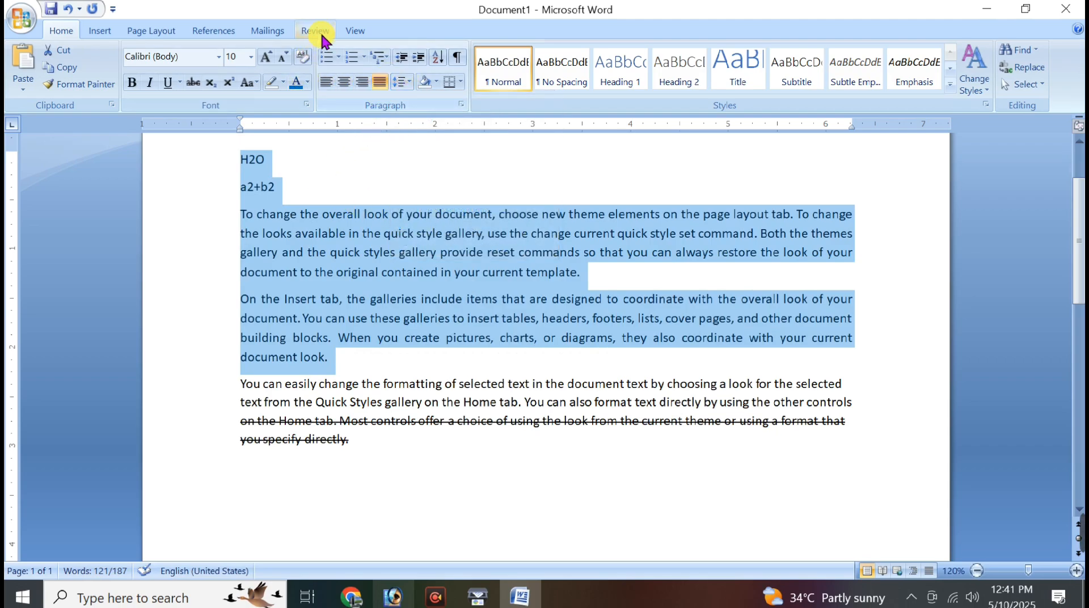